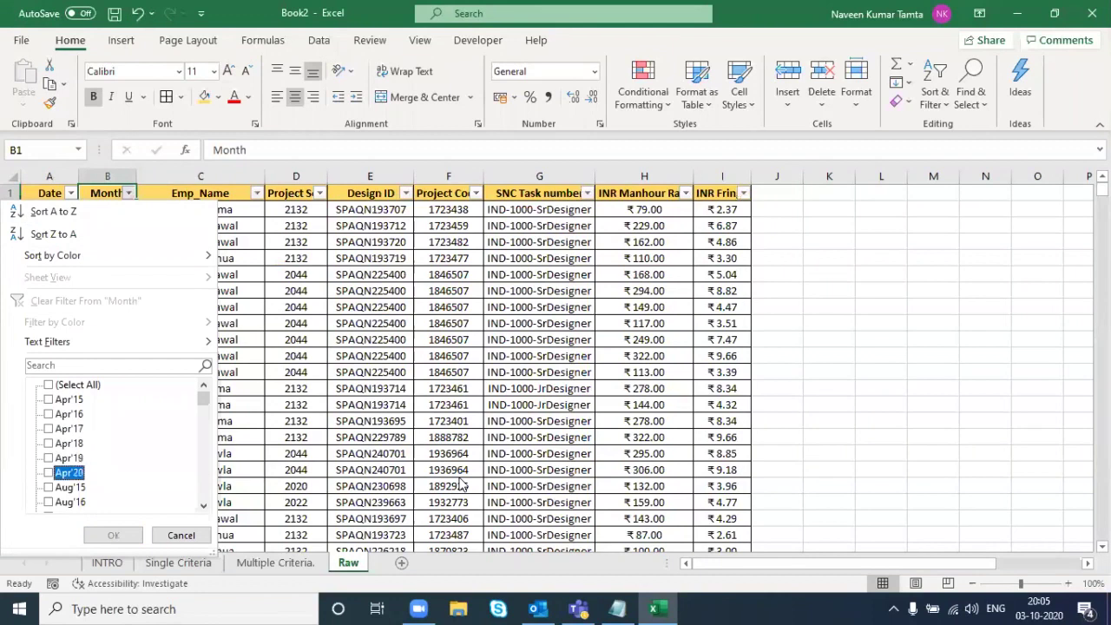
- Filter the Month column to Apr'20 only, and remove the filter from the list
key(space)
key(Return)
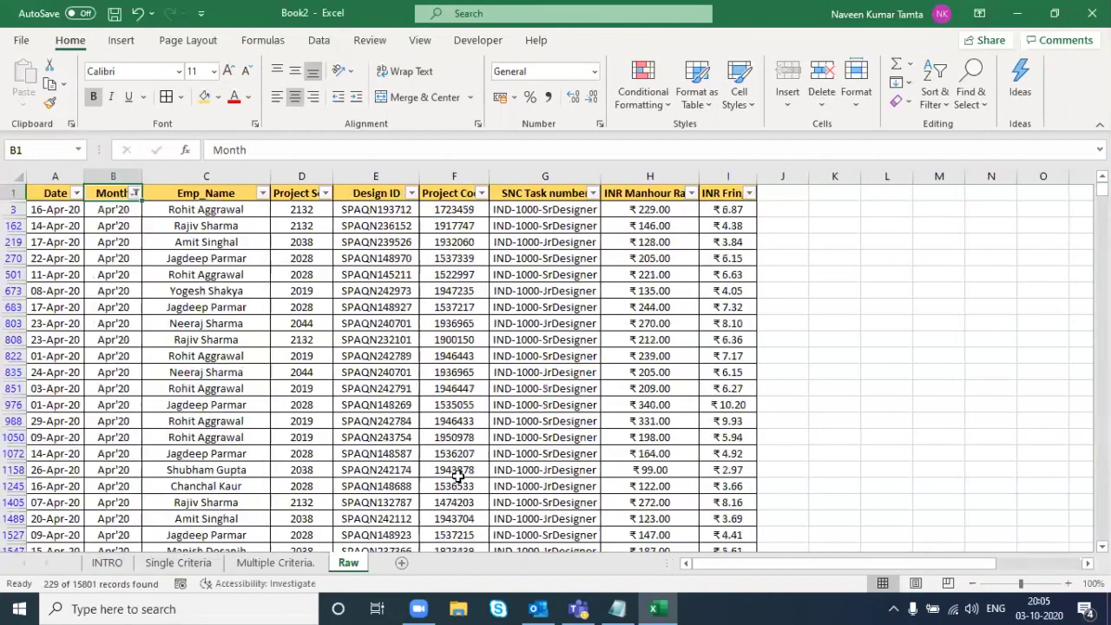
key(alt+d)
key(f)
key(f)
- Copy the Month header from B1 into cell L1 as the criteria heading
key(ctrl+c)
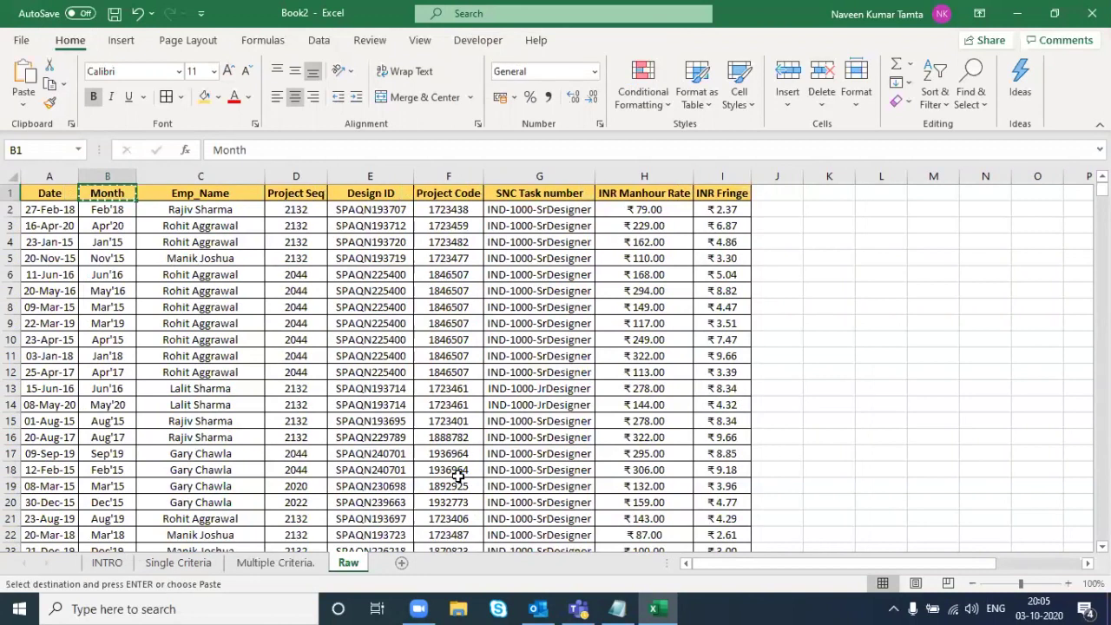
key(Right)
key(Right)
key(Right)
key(Right)
key(Right)
key(Right)
key(Right)
key(Right)
key(Right)
key(Right)
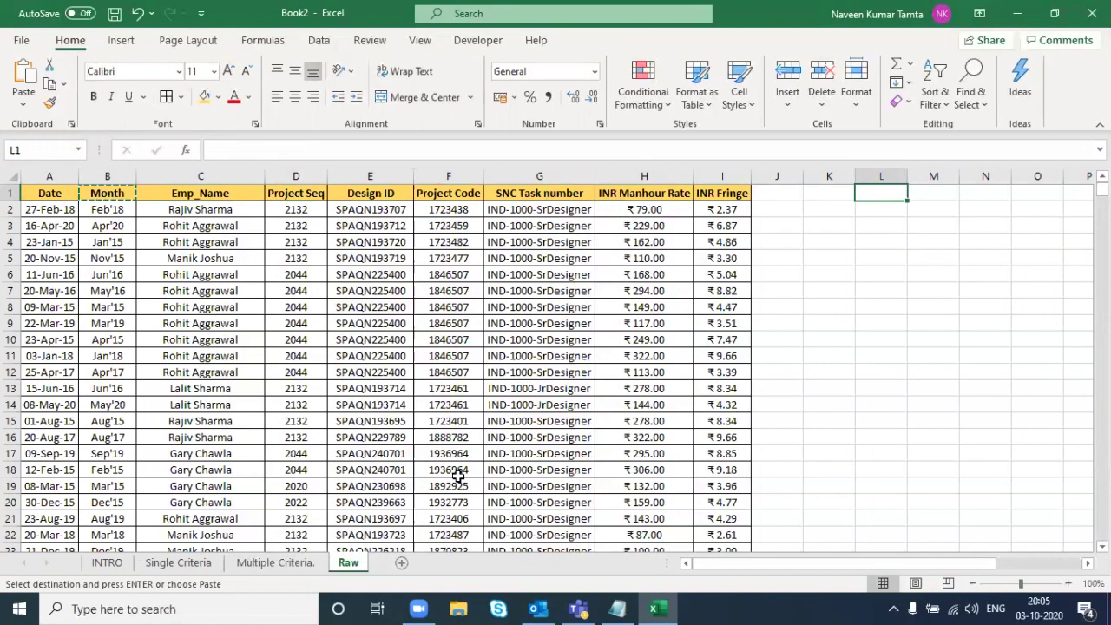
key(Return)
- Copy the Apr'20 value from the Month column into L2 beneath the criteria heading
key(ctrl+Left)
key(ctrl+Left)
key(Down)
key(Down)
key(Down)
key(Down)
key(Down)
key(Down)
key(Down)
key(Down)
key(Down)
key(Down)
key(Down)
key(Right)
key(Down)
key(Down)
key(Down)
key(Up)
key(Up)
key(Up)
key(Up)
key(Down)
key(ctrl+Up)
key(Down)
key(Down)
key(ctrl+c)
key(Up)
key(Up)
key(ctrl+Right)
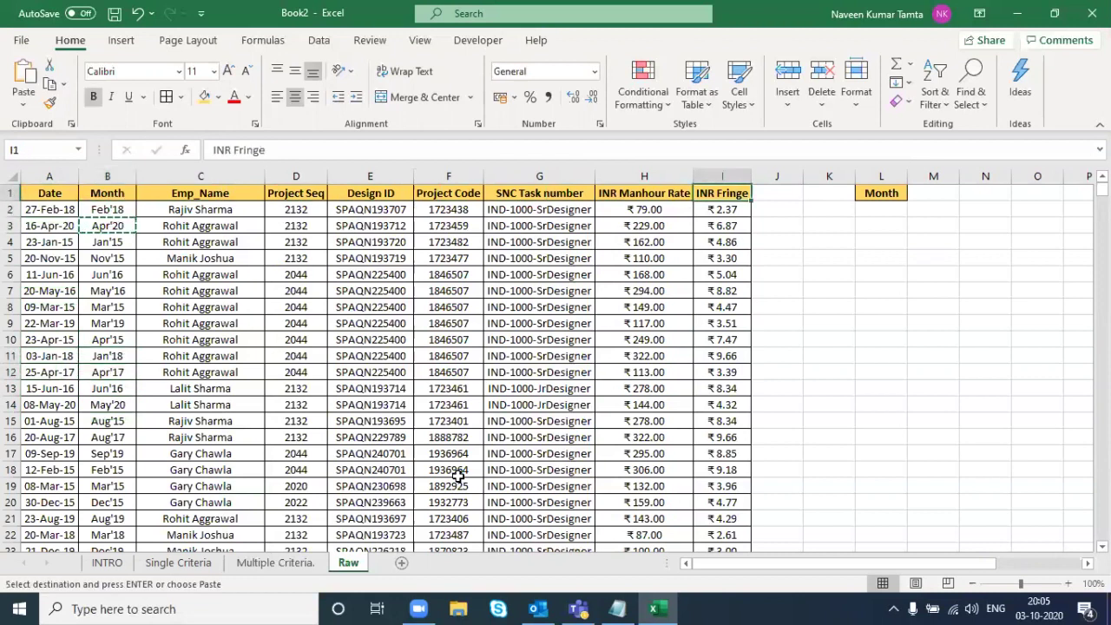
key(ctrl+Right)
key(Down)
key(Return)
- Set up an Advanced Filter on A1:I15802 that copies to another location, with L1:L2 as the criteria range
key(Left)
key(Left)
key(Left)
key(Left)
key(Left)
key(Left)
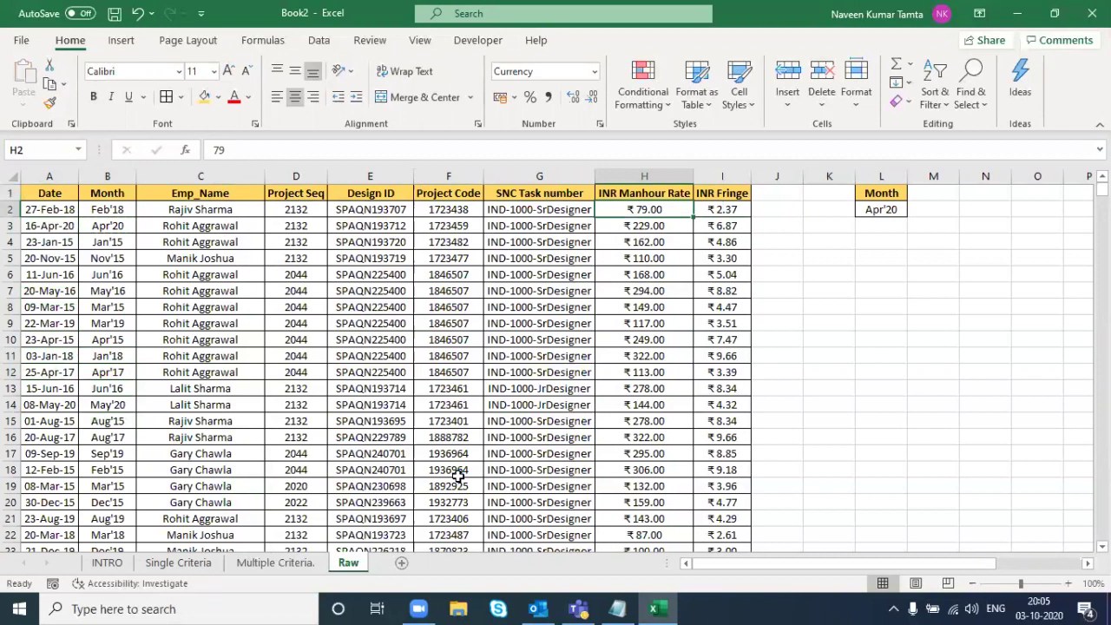
key(alt)
key(d)
key(f)
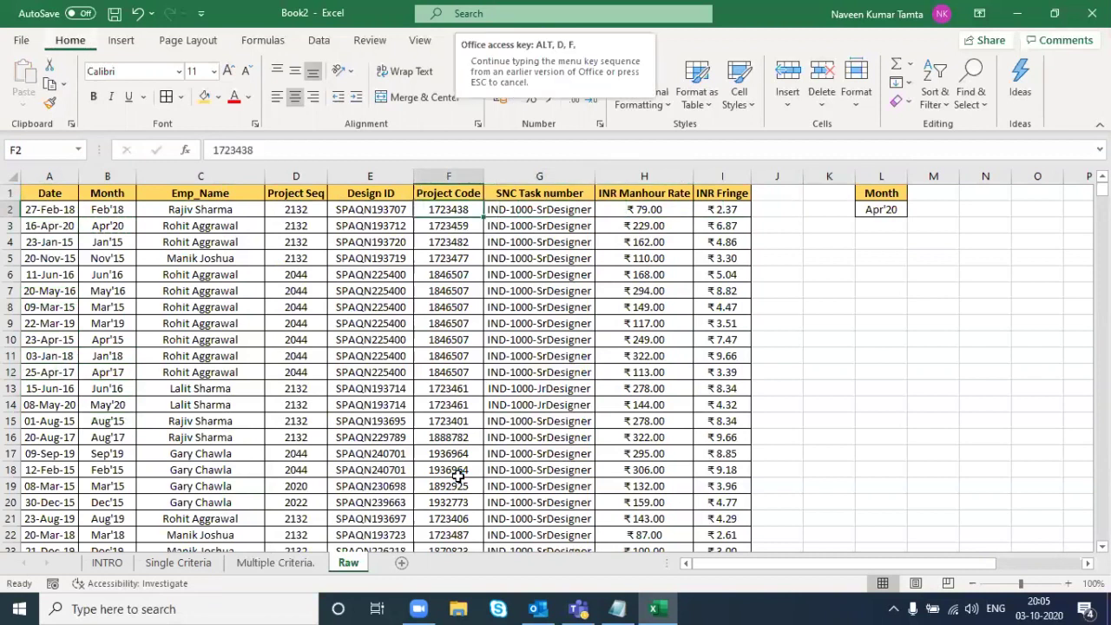
key(a)
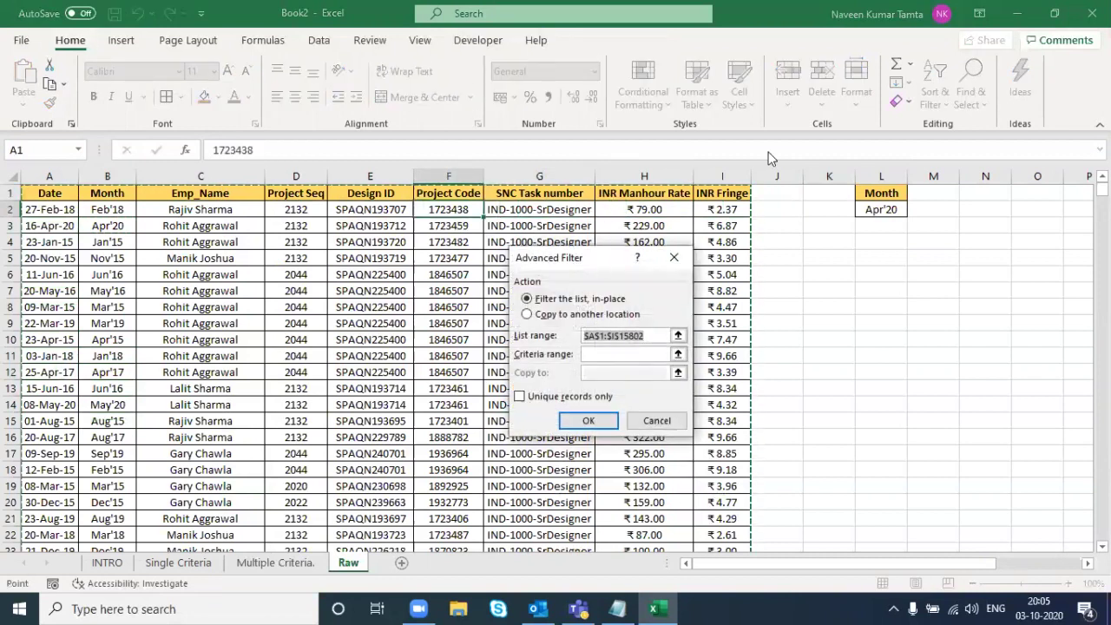
drag(603, 258, 685, 96)
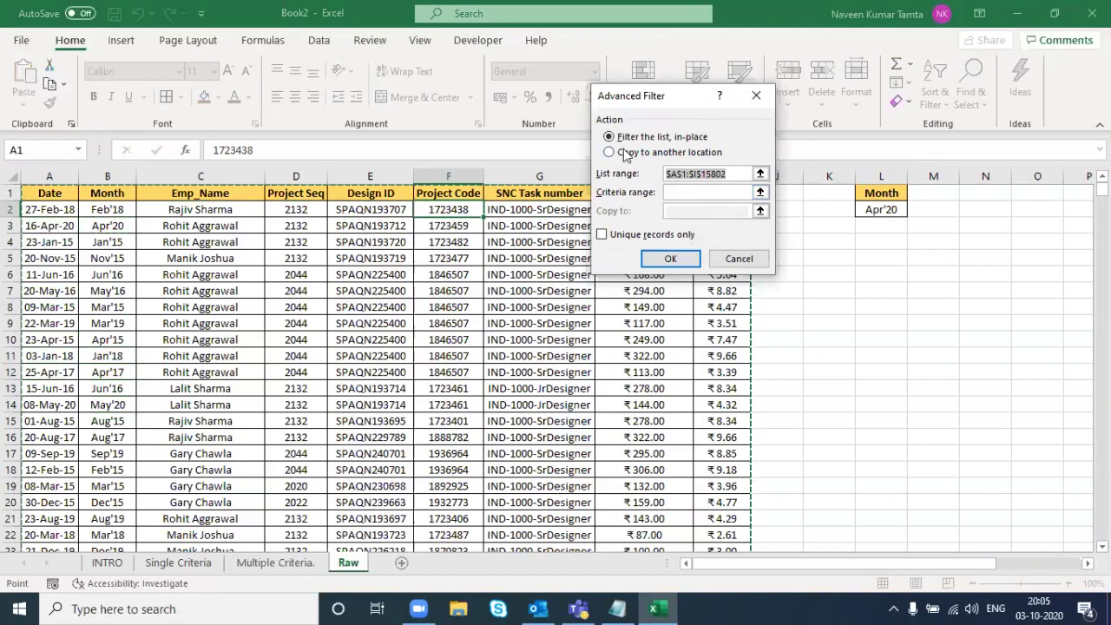
click(612, 154)
click(694, 192)
drag(874, 192, 885, 214)
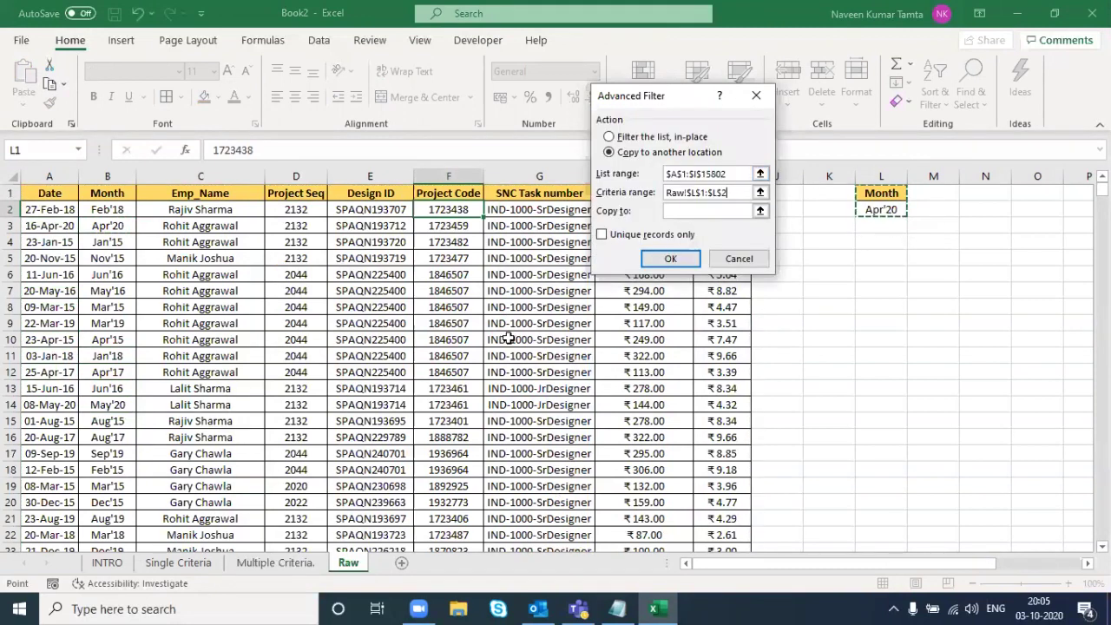
- Set O1 as the copy destination and run the Advanced Filter
click(686, 211)
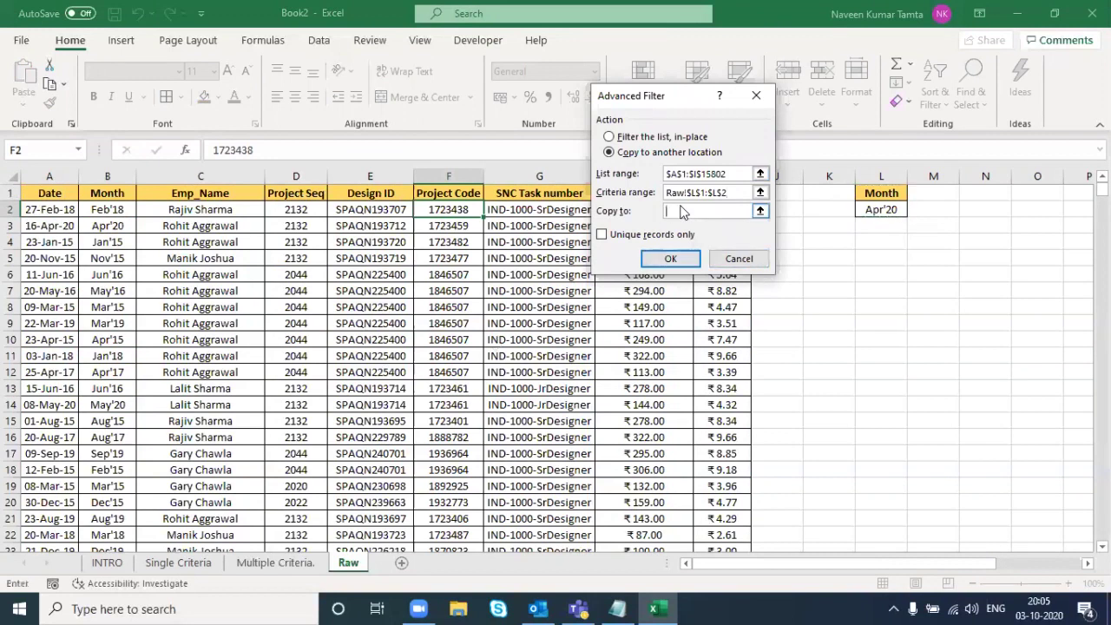
click(1035, 193)
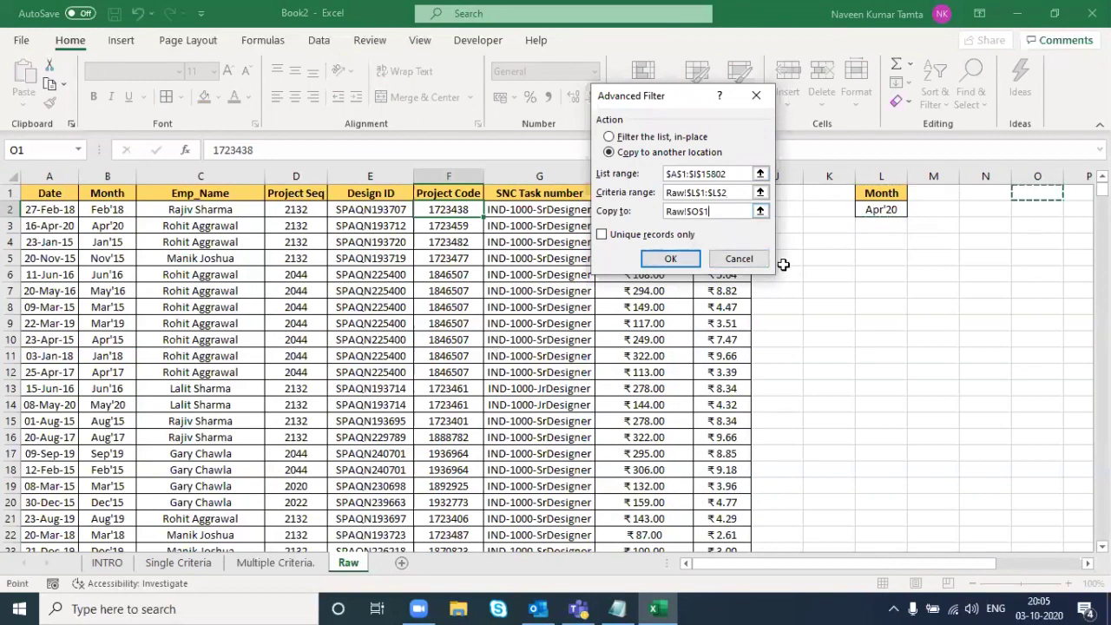
click(669, 258)
- Autofit the width of the extracted Date column, column O
click(1038, 176)
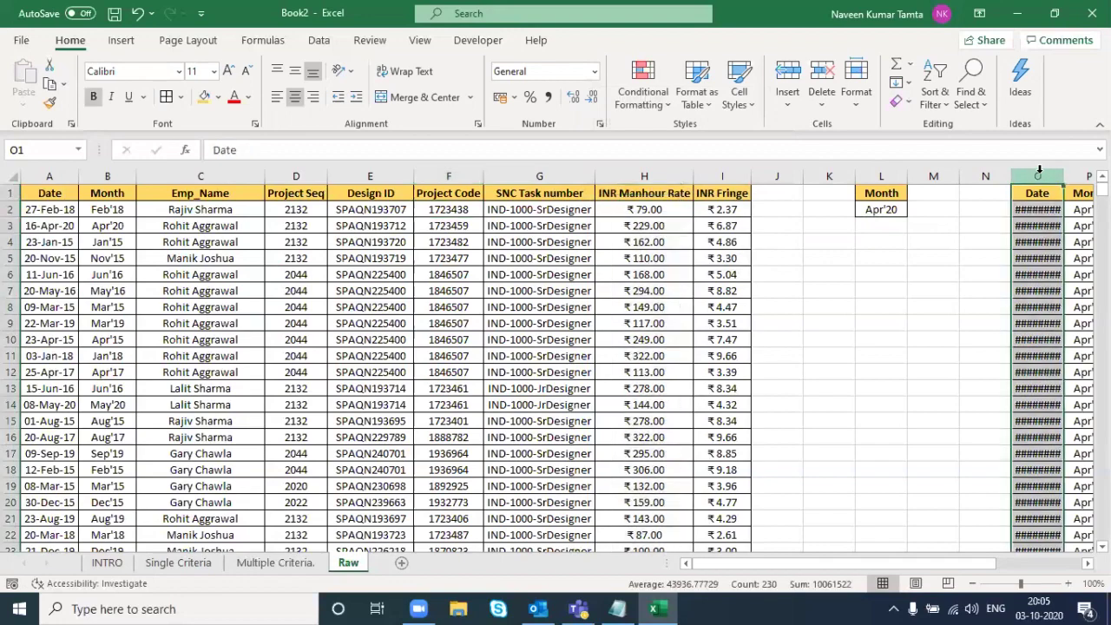
key(alt+o)
key(c)
key(a)
- Select the whole extracted table from O1 and autofit the widths of all its columns
key(Right)
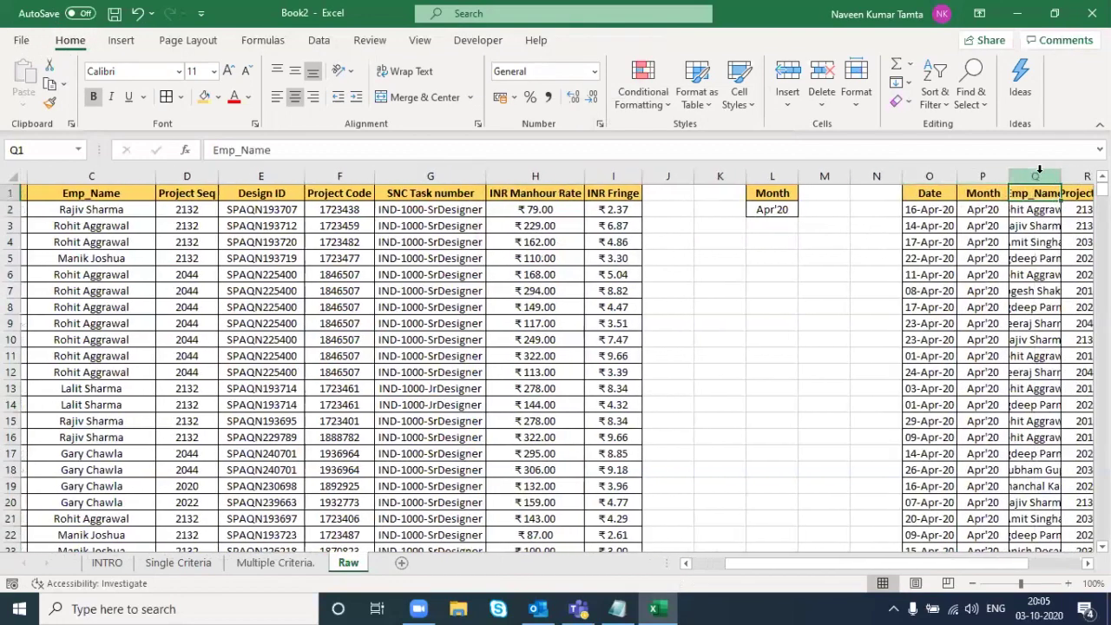
key(Down)
key(ctrl+shift+Down)
key(ctrl+Up)
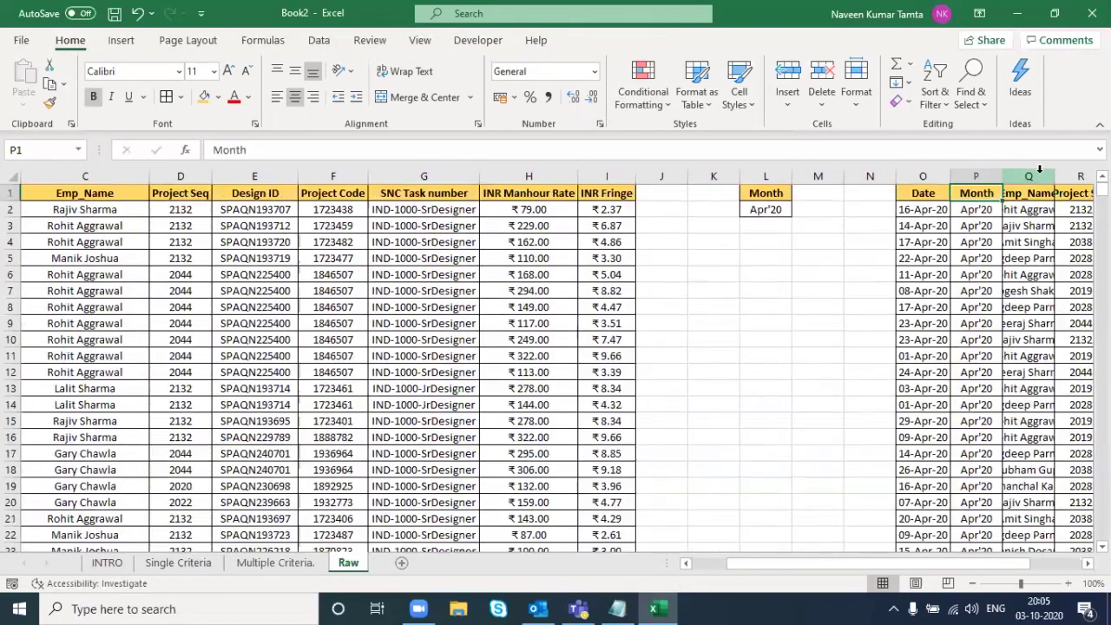
key(Left)
key(ctrl+shift+Right)
key(ctrl+shift+Down)
key(alt+o)
key(c)
key(a)
key(Down)
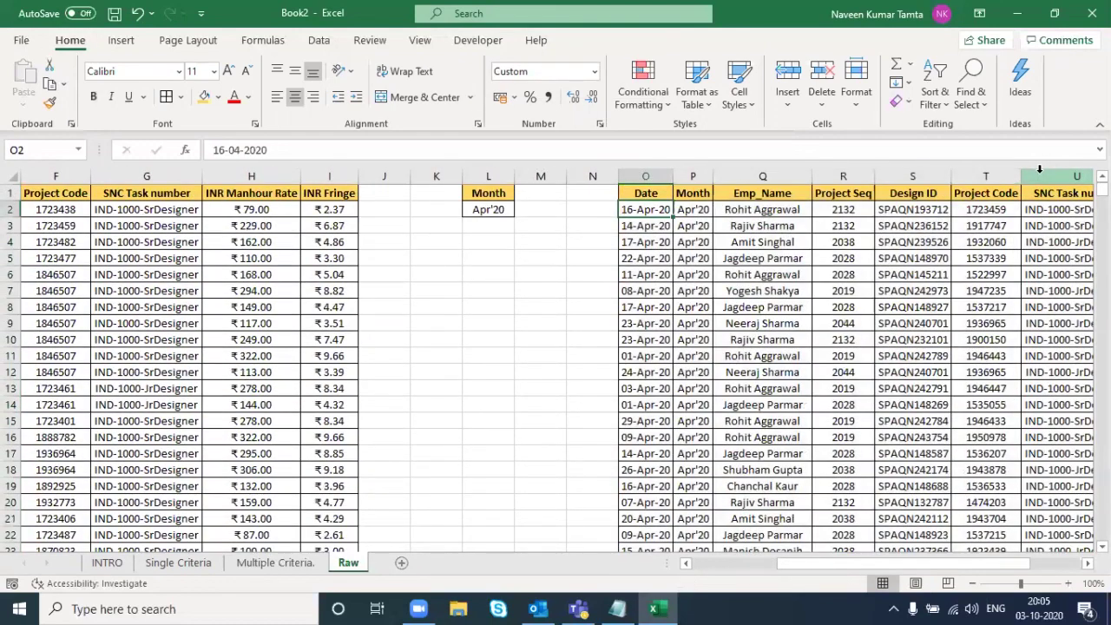
- Copy May'16 from B7 into criteria cell L2, replacing its month
key(ctrl+Left)
key(ctrl+Left)
key(ctrl+Left)
key(Down)
key(Down)
key(Right)
key(Down)
key(Down)
key(Down)
key(Down)
key(Up)
key(ctrl+c)
key(Right)
key(Right)
key(Right)
key(Right)
key(Right)
key(Right)
key(Right)
key(Right)
key(Right)
key(Right)
key(ctrl+Up)
key(ctrl+Up)
key(Down)
key(Return)
- Delete columns O to W that hold the extracted table, and return to the start of the raw data
key(Right)
key(Right)
key(Right)
key(Right)
key(Right)
key(Right)
key(Right)
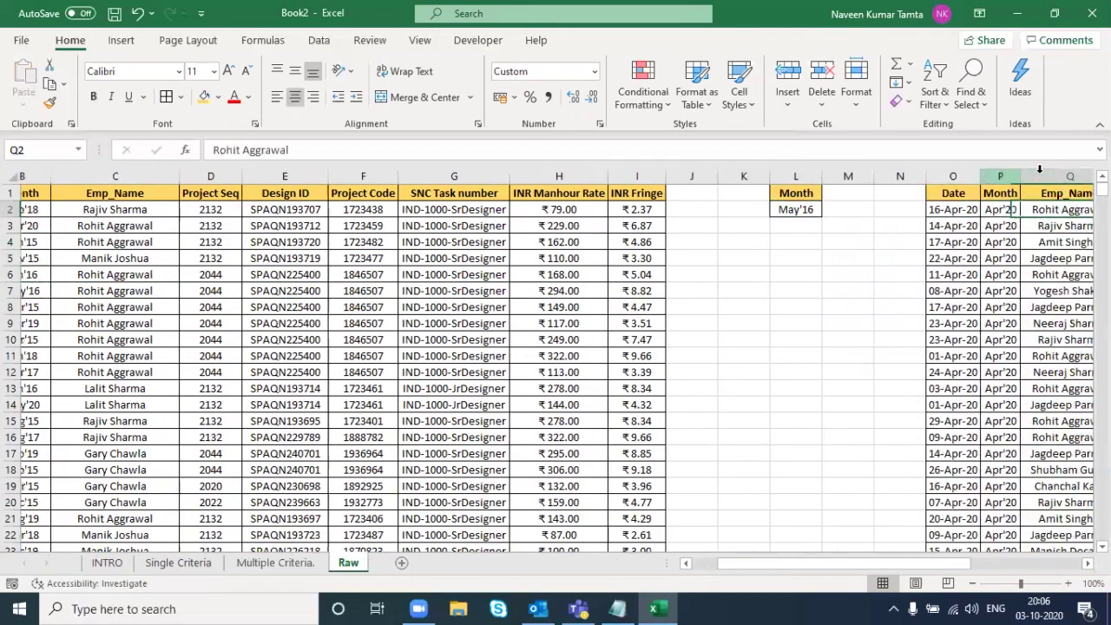
key(Left)
key(Left)
key(Left)
key(Left)
key(Up)
key(ctrl+shift+Right)
key(ctrl+shift+Down)
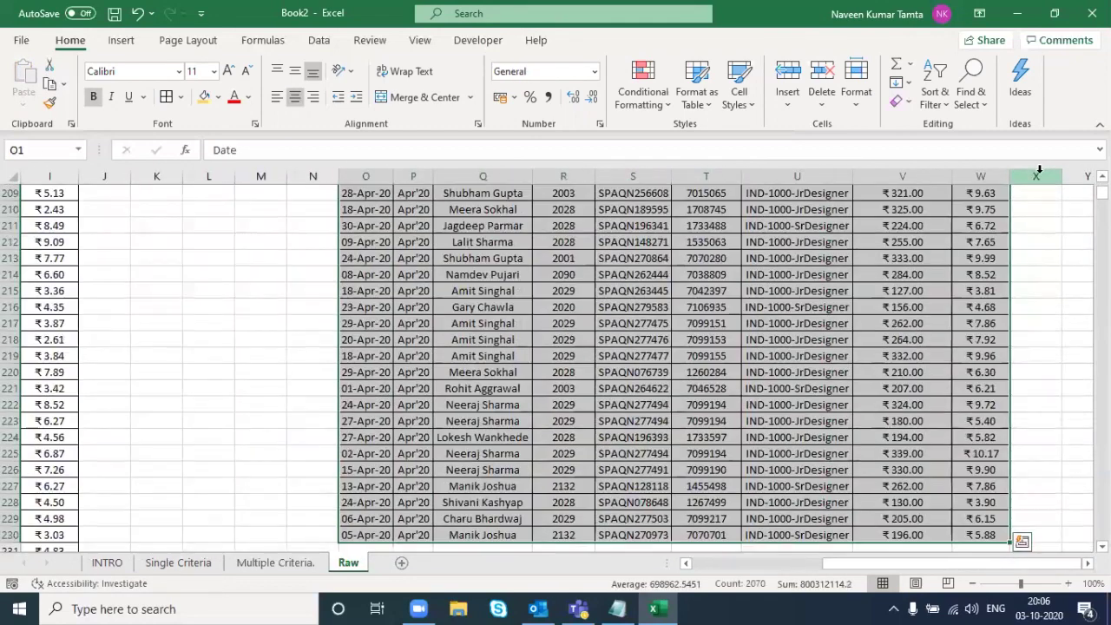
key(ctrl+space)
key(ctrl+minus)
key(ctrl+Up)
key(Left)
key(Left)
key(Left)
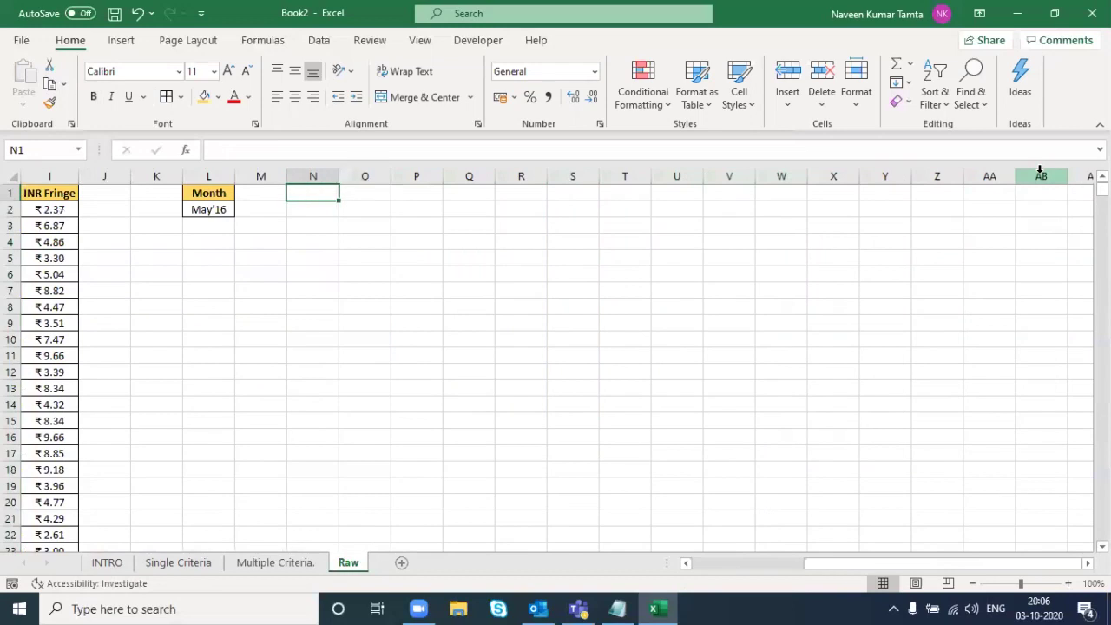
key(Down)
key(Left)
key(Left)
key(Left)
key(ctrl+Left)
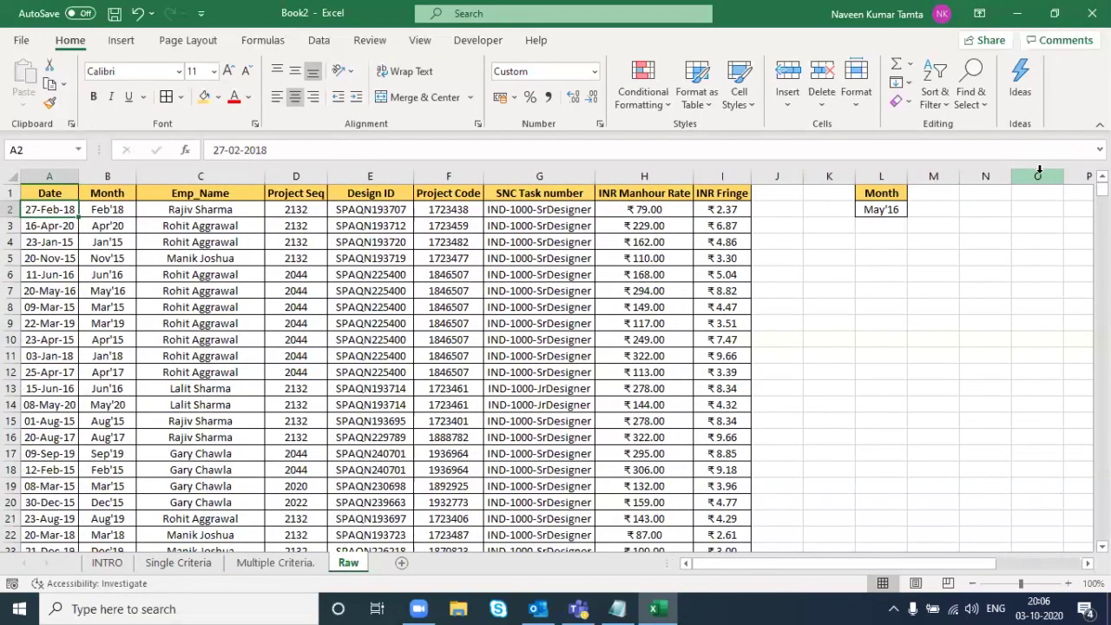
- Look through the INTRO, Single Criteria and Multiple Criteria sheets
key(ctrl+Page_Up)
key(ctrl+Page_Up)
key(ctrl+Page_Up)
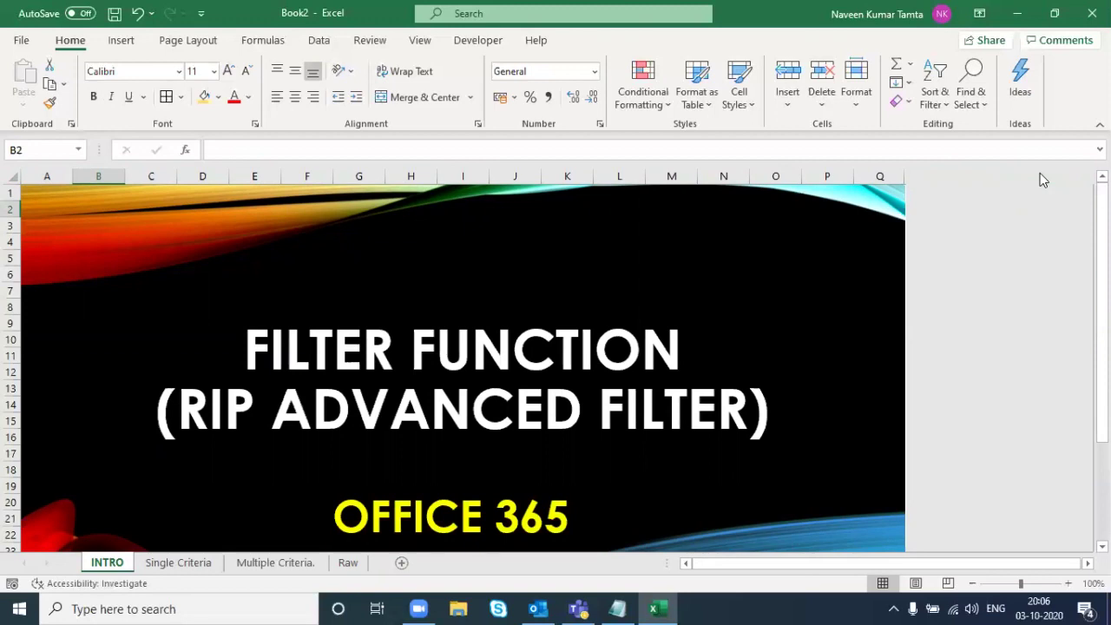
key(ctrl+Page_Down)
key(ctrl+Page_Down)
key(ctrl+Page_Up)
key(ctrl+Page_Down)
key(ctrl+Page_Up)
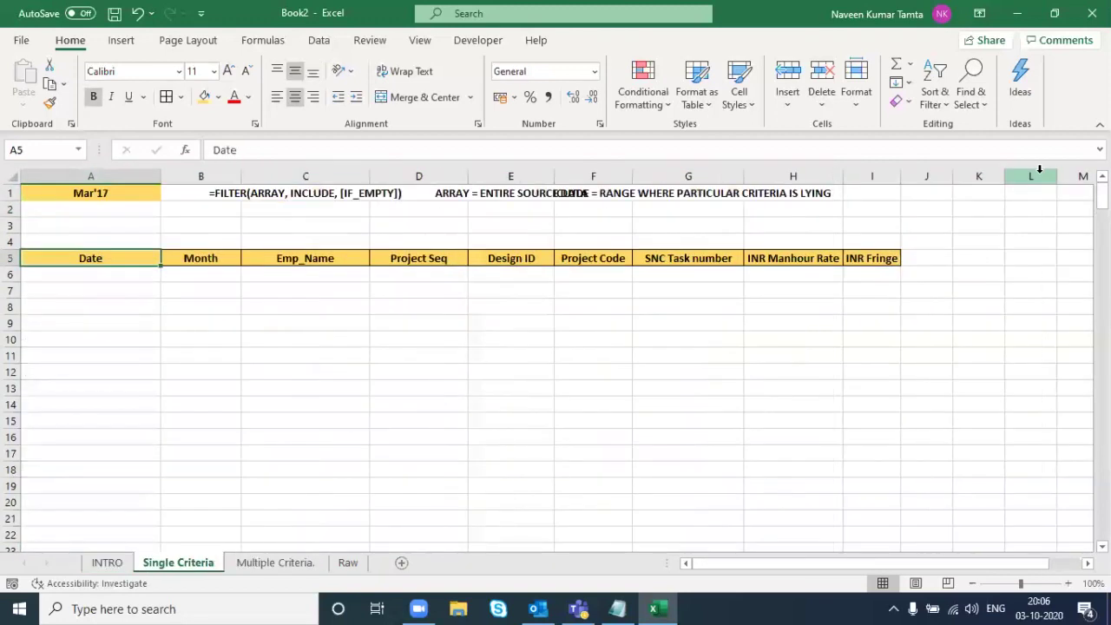
- Select the entire criteria column L on the Raw sheet
key(ctrl+Page_Down)
key(ctrl+Page_Down)
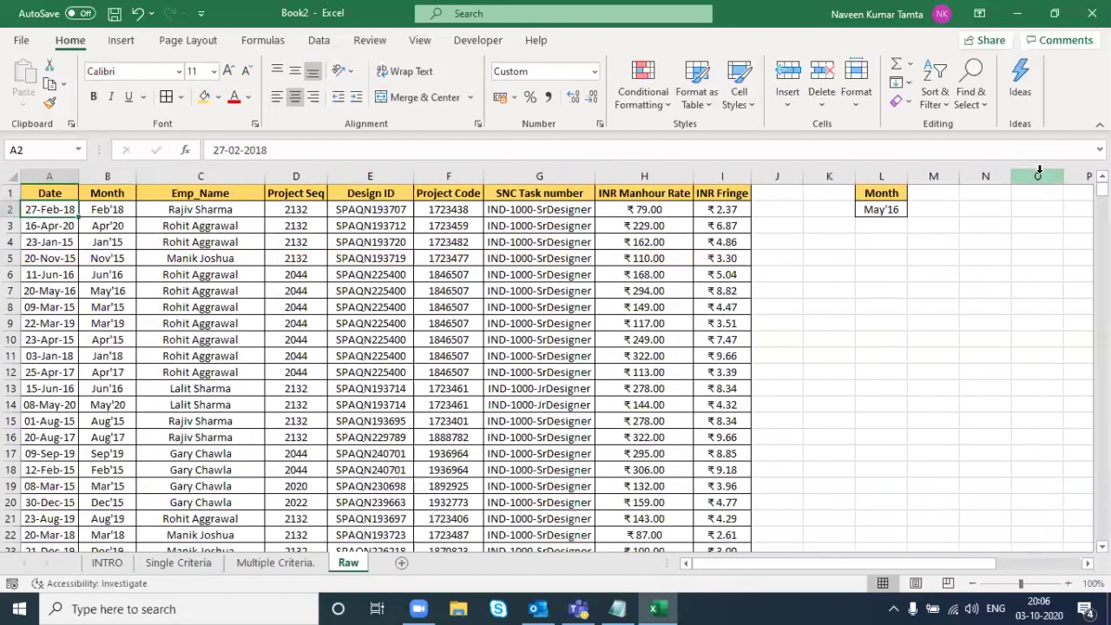
key(Up)
key(ctrl+Right)
key(Right)
key(Right)
key(Right)
key(ctrl+space)
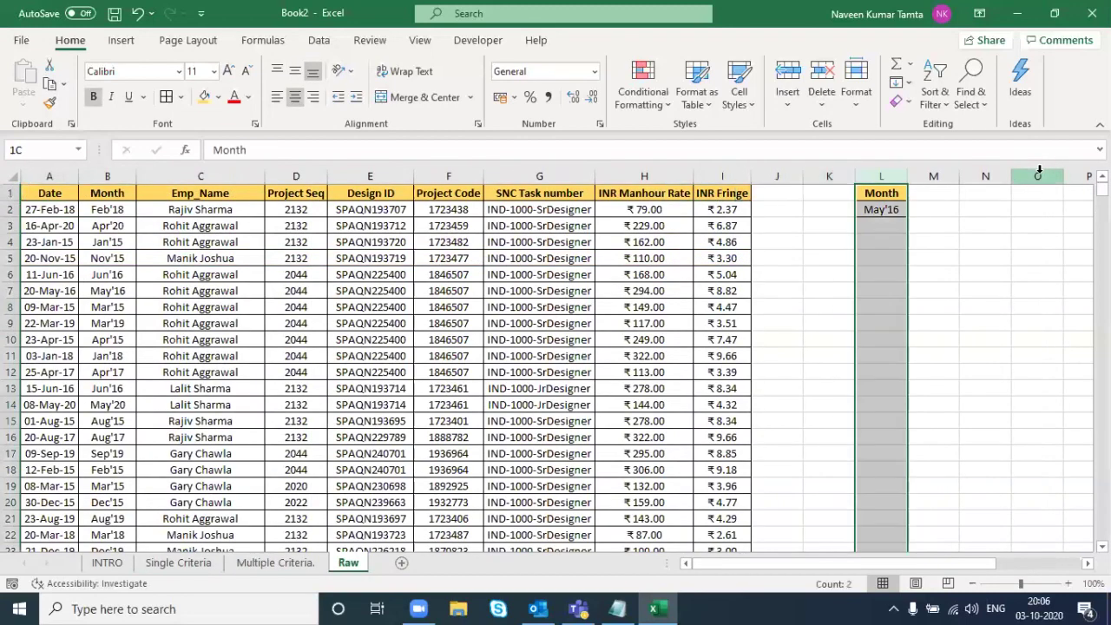
- Check the Raw sheet once more and switch to the Single Criteria sheet
key(ctrl+Page_Up)
key(ctrl+Page_Up)
key(ctrl+Page_Down)
key(ctrl+Page_Down)
key(ctrl+Page_Up)
key(ctrl+Page_Up)
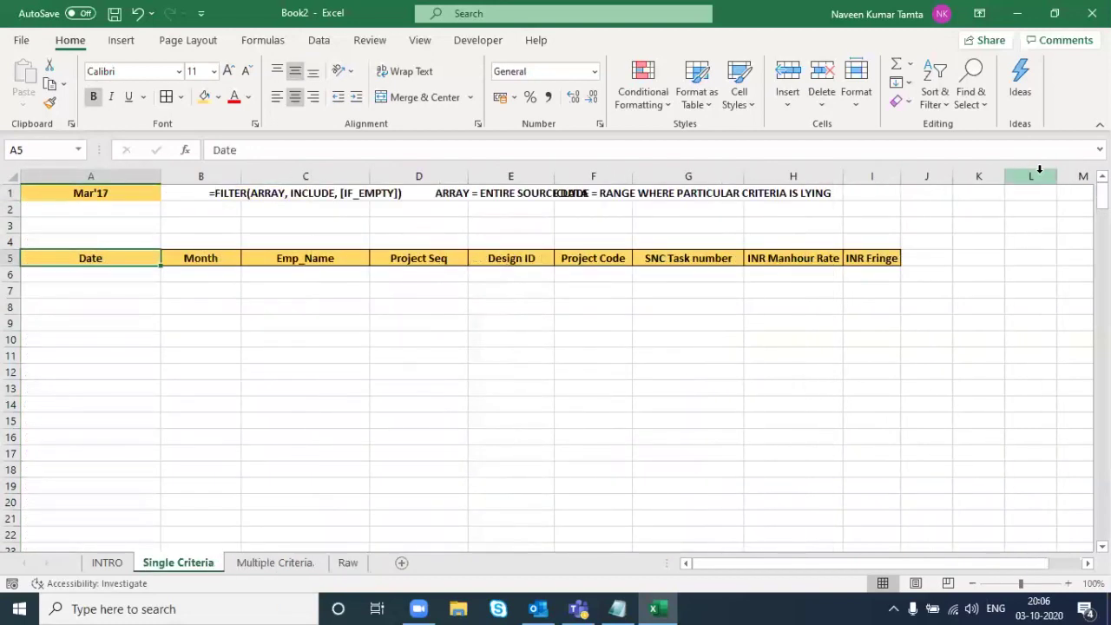
- Clear the existing FILTER syntax note from cell C1 on the Single Criteria sheet
key(Right)
key(Right)
key(Up)
key(Up)
key(Up)
key(Up)
key(Left)
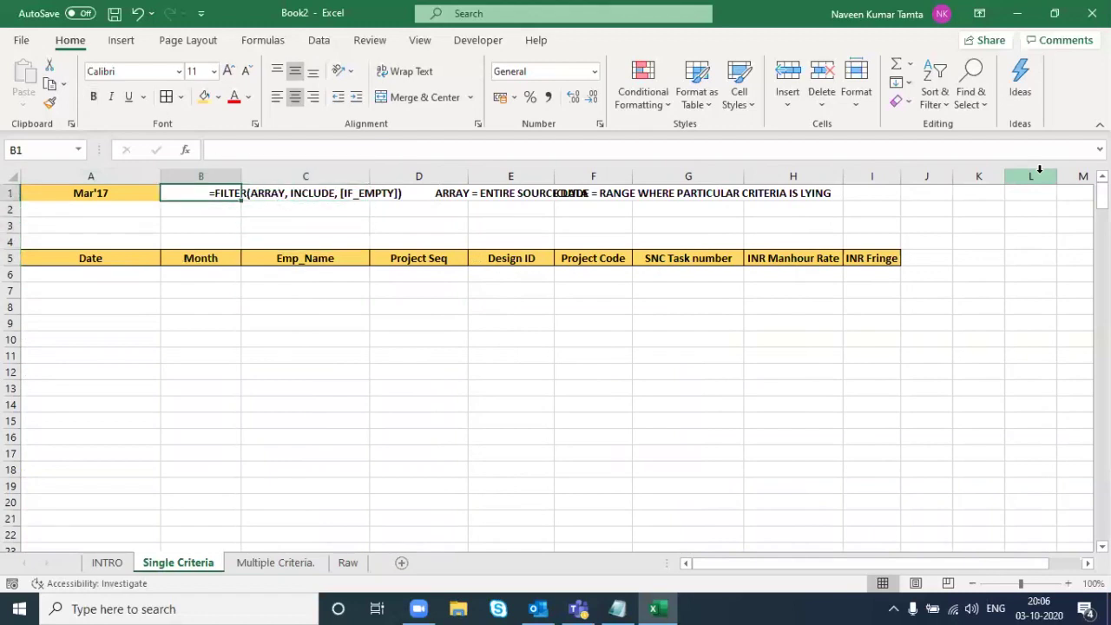
key(Right)
key(Left)
key(Right)
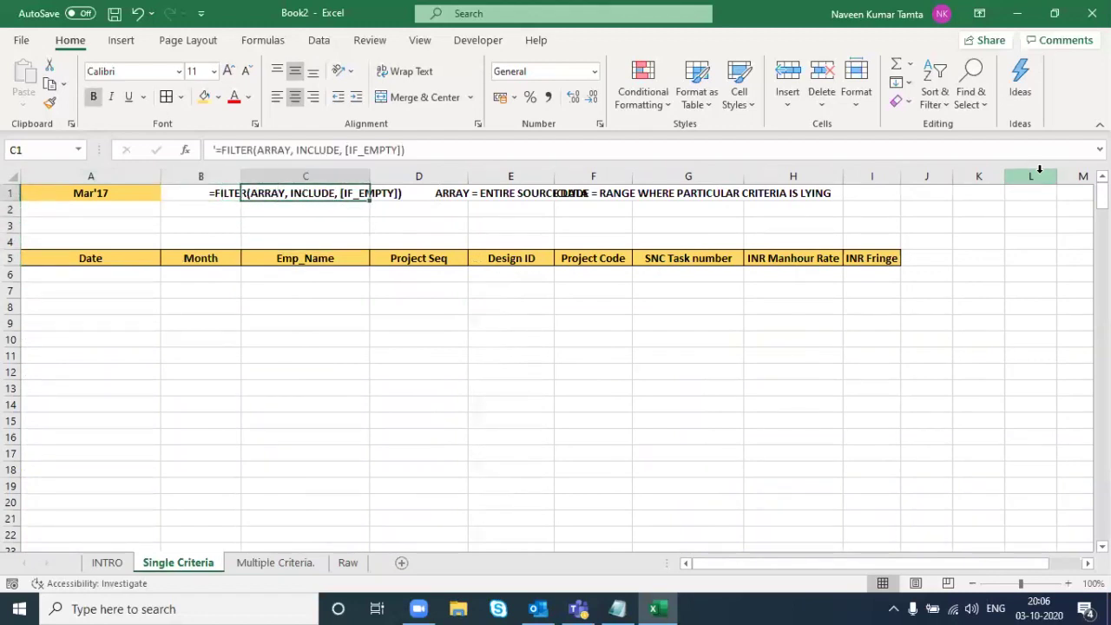
key(Delete)
- Clear the old ARRAY and INCLUDE explanation notes from cells E1 and G1
key(Right)
key(Right)
key(Right)
key(Left)
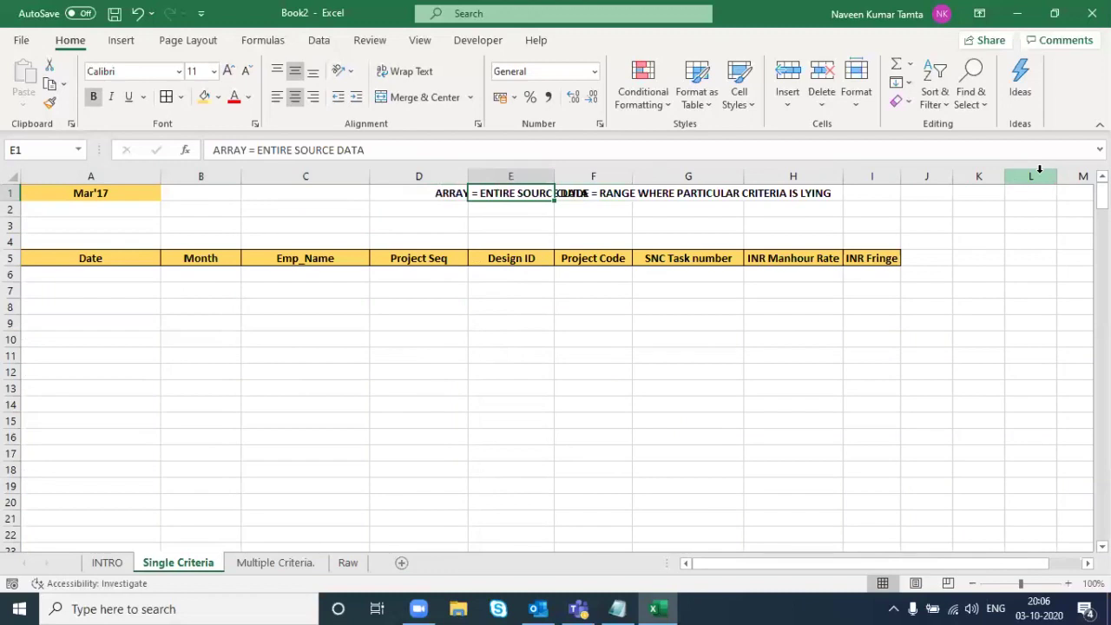
key(Delete)
key(Right)
key(Right)
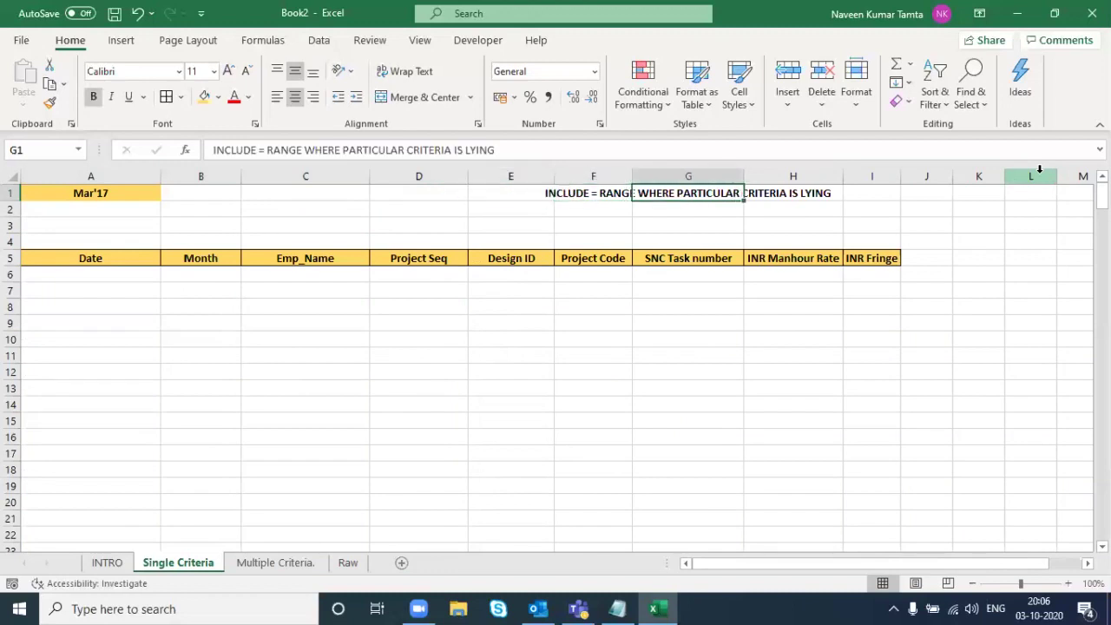
key(Delete)
- Look through the months offered in cell A1's selection list, keeping Mar'17 selected
key(ctrl+Home)
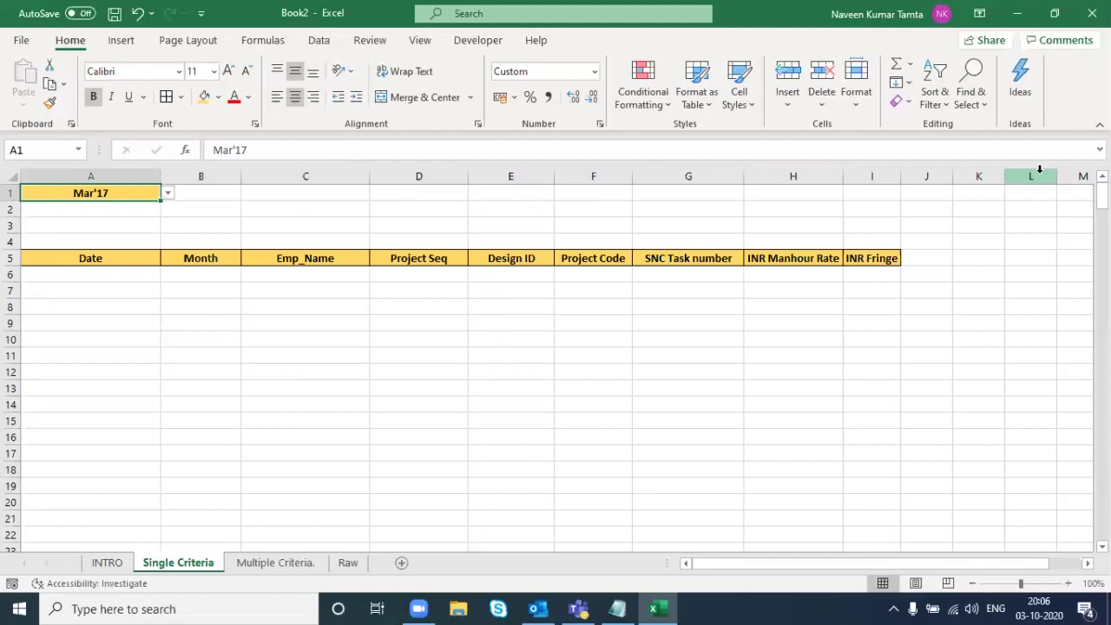
key(alt+Down)
key(Down)
key(Down)
key(Down)
key(Down)
key(Down)
key(Down)
key(Down)
key(Down)
key(Up)
key(Up)
key(Up)
key(Up)
key(Up)
key(Up)
key(Up)
key(Up)
key(Up)
key(Up)
key(Up)
key(Up)
key(Up)
key(Up)
key(Up)
key(Up)
key(Up)
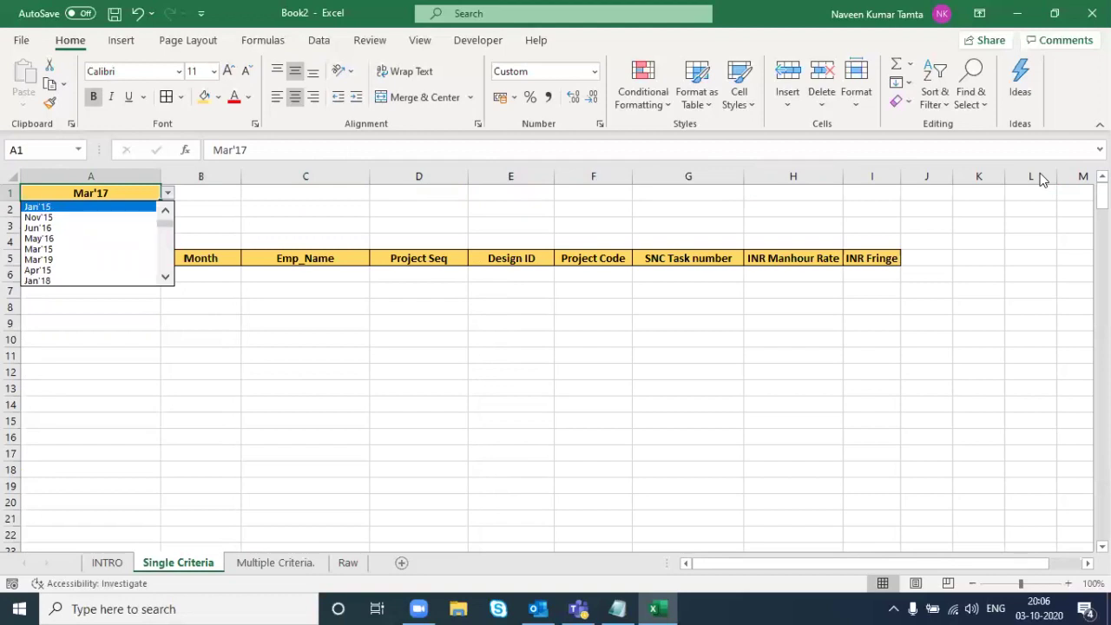
key(Escape)
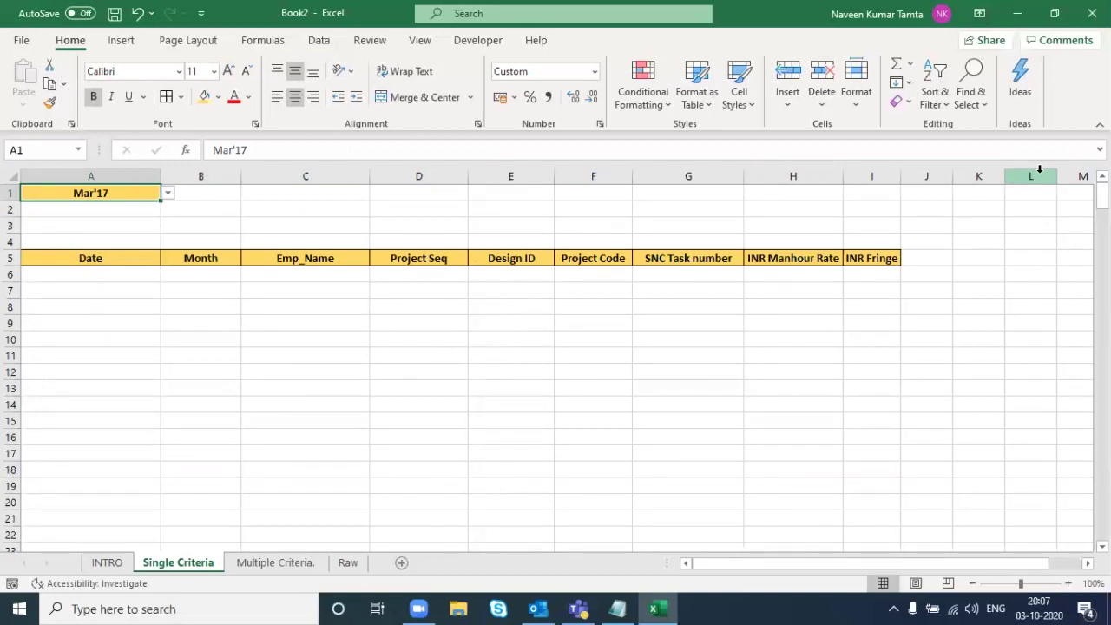
- Enter the FILTER syntax in cell C1 as plain text: =FILTER(ARRAY, INCLUDE, [IF_EMPTY])
key(Right)
key(Right)
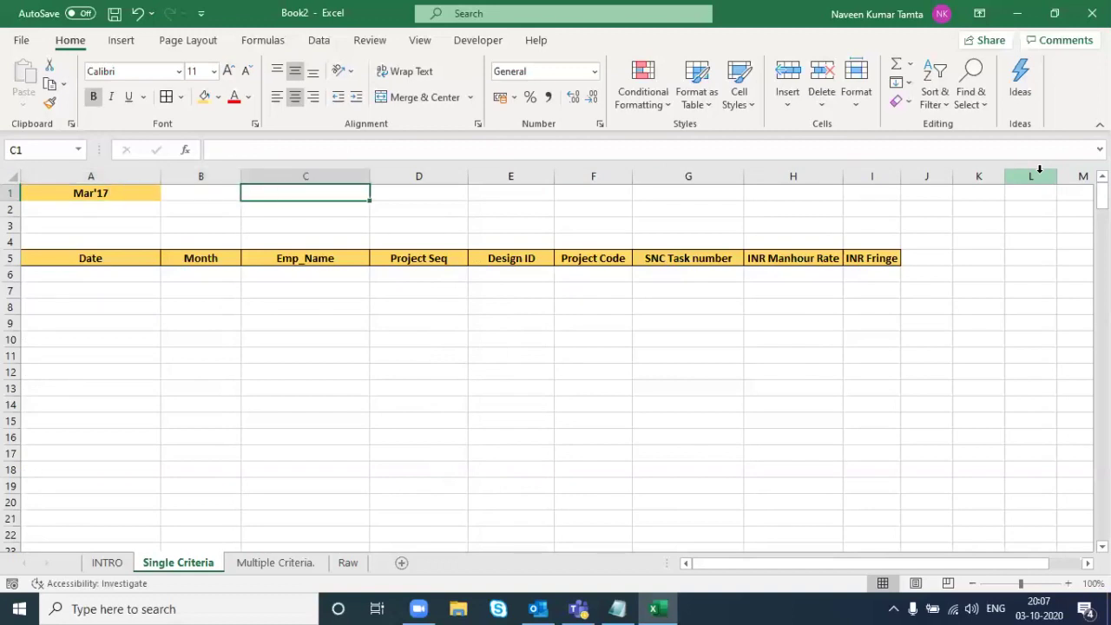
text('=F)
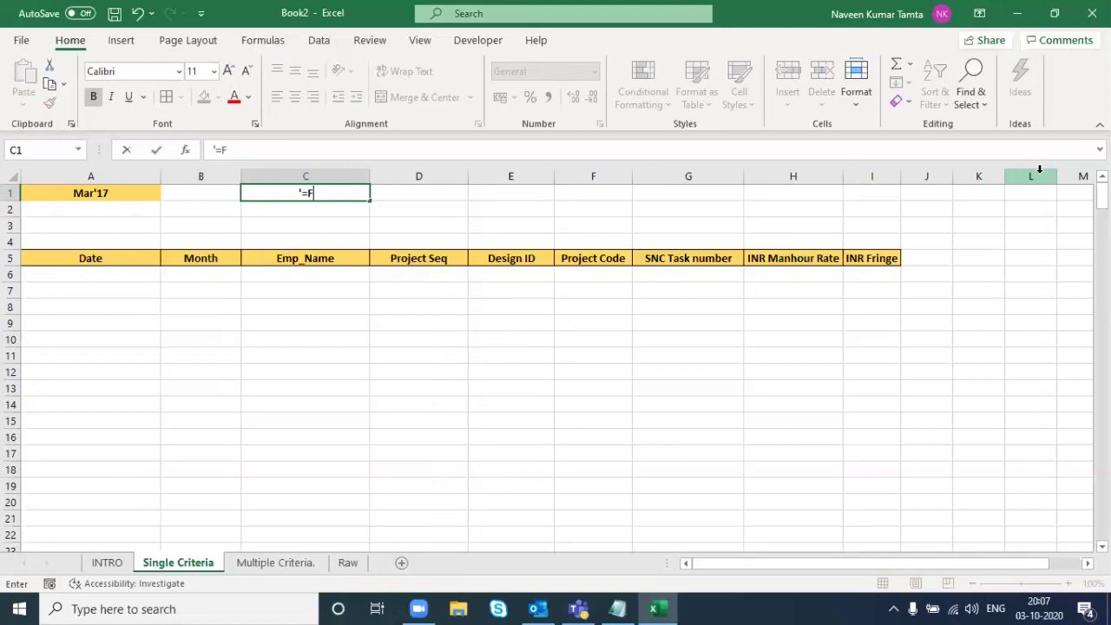
text(ILTER(A)
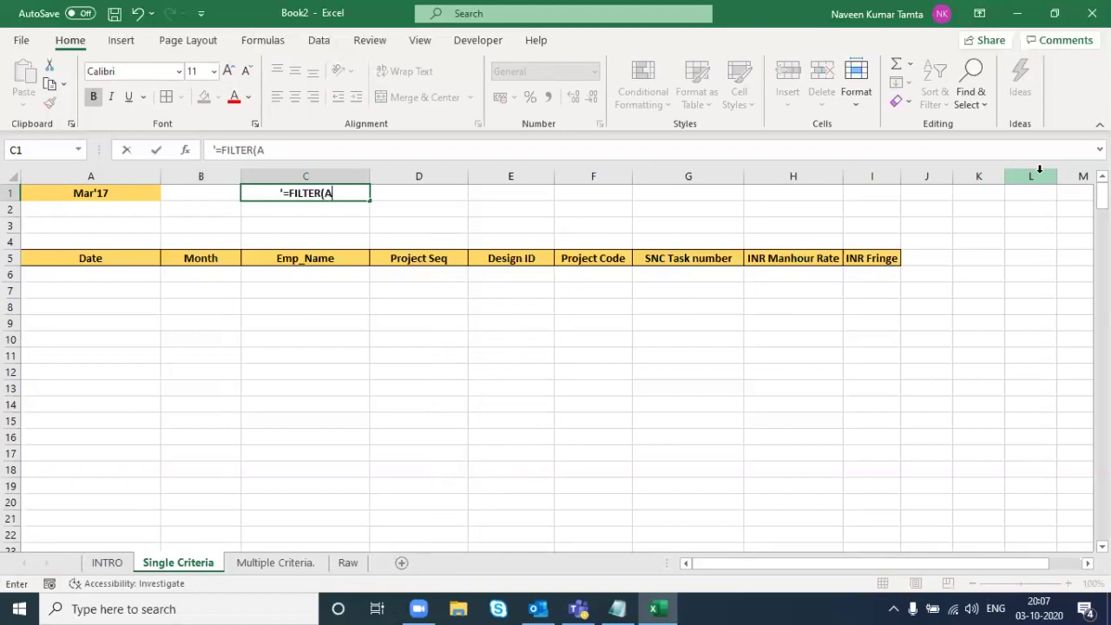
text(RRAY,)
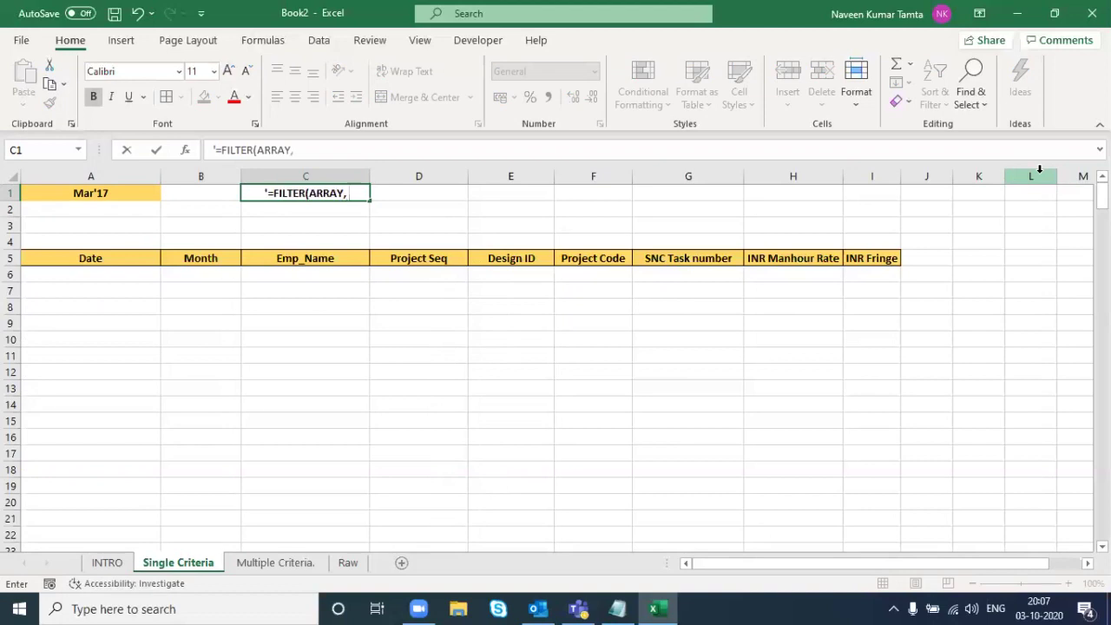
text( INCLU)
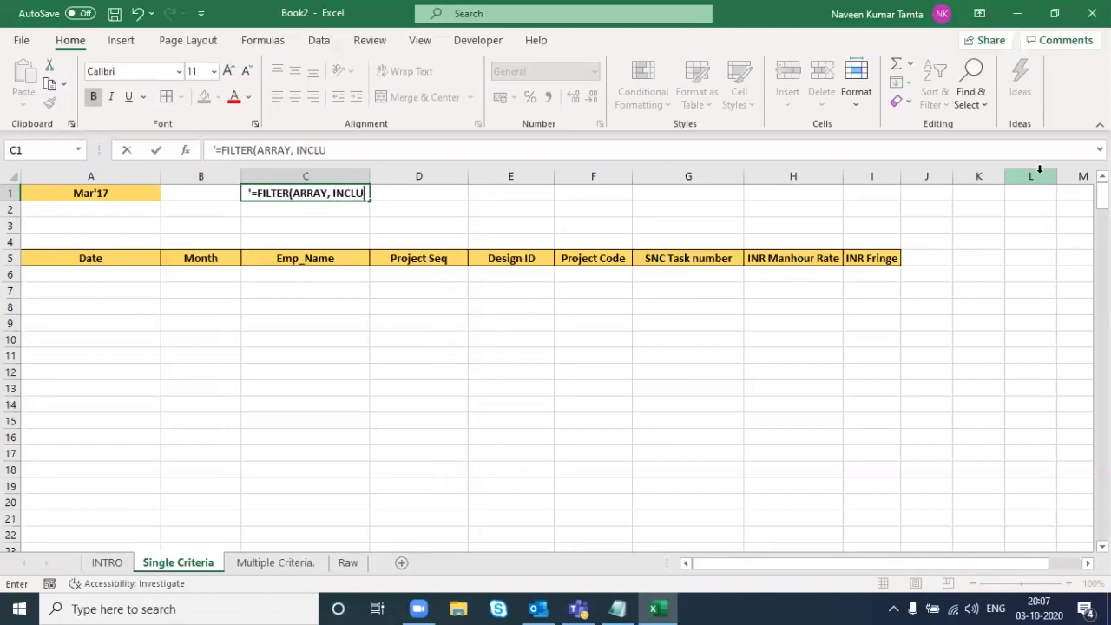
text(DE, [)
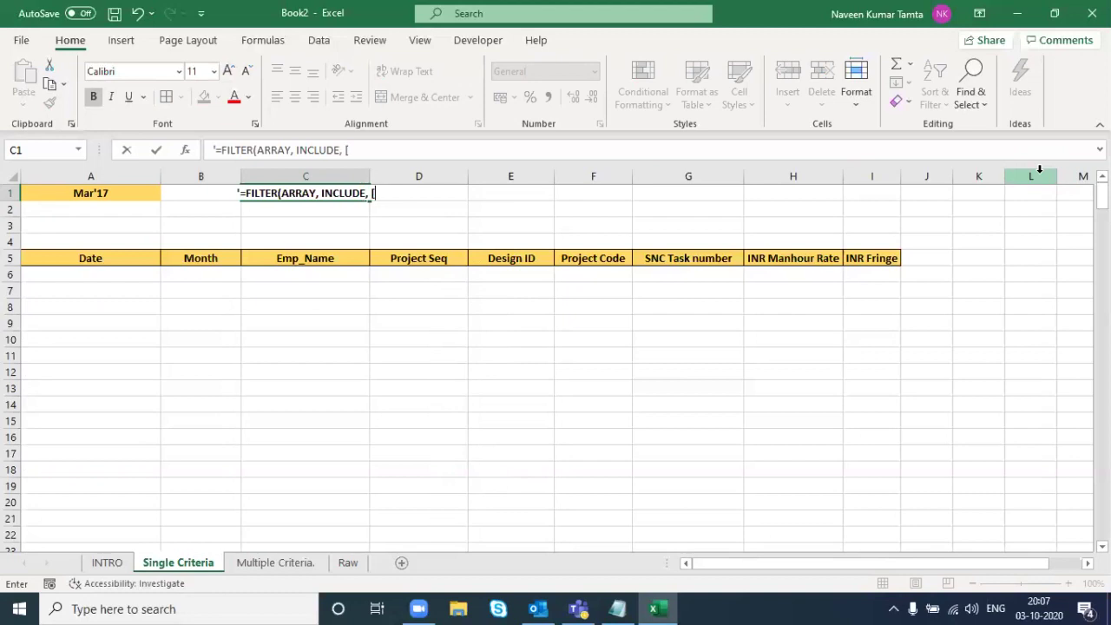
text(IF_EM)
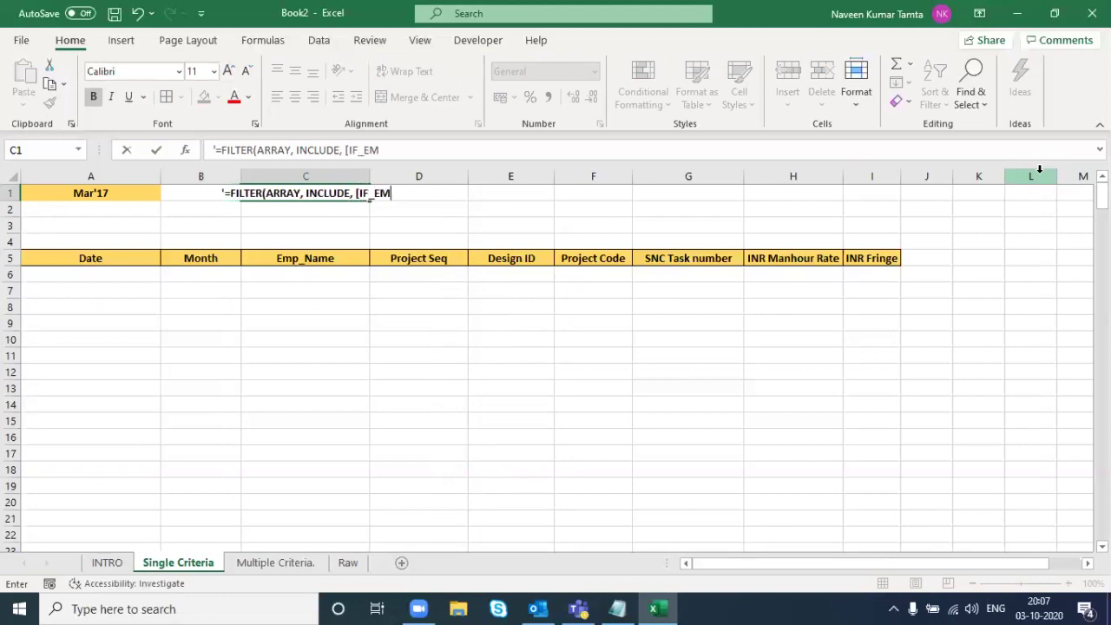
text(PTY])
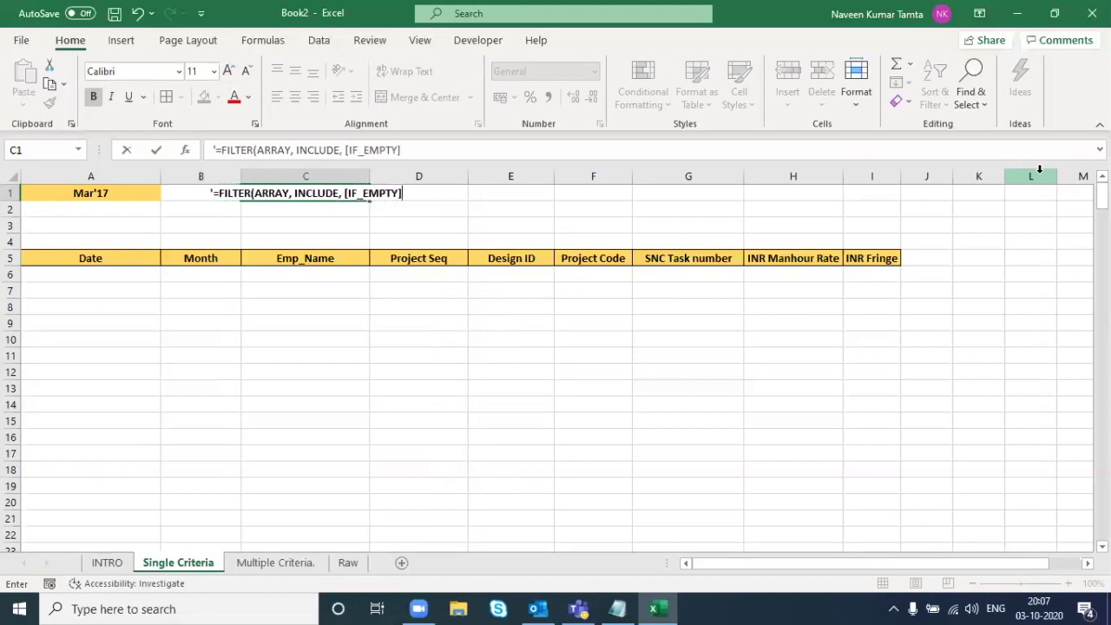
text())
key(Return)
key(Up)
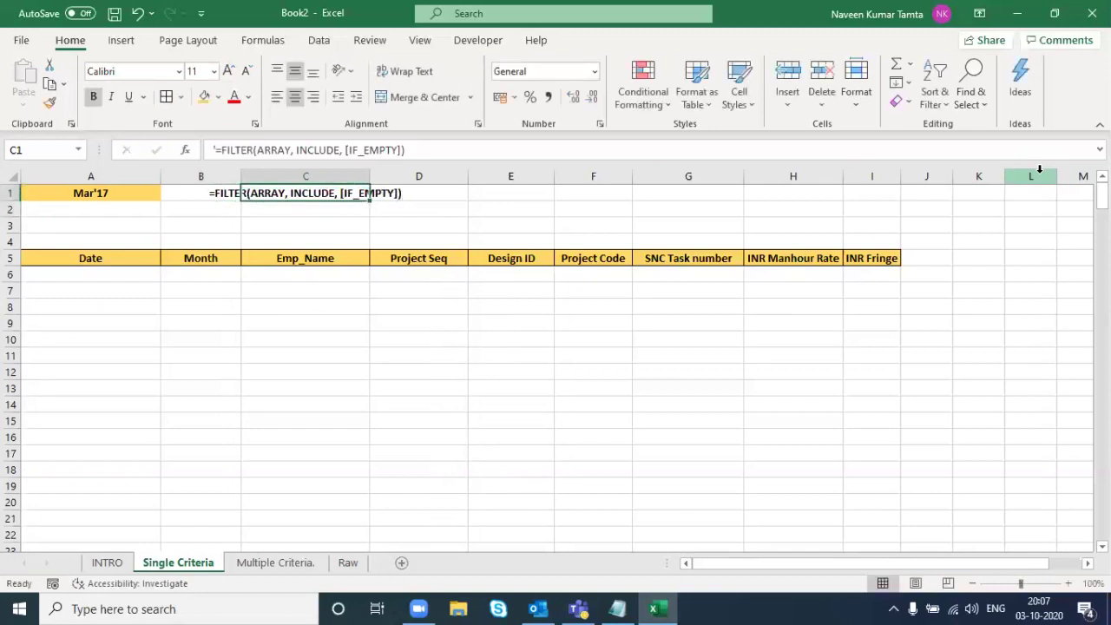
- Autofit column C to the width of the FILTER syntax text
key(alt+h)
key(o)
key(i)
key(Left)
key(Right)
key(Right)
key(Left)
key(Left)
key(Right)
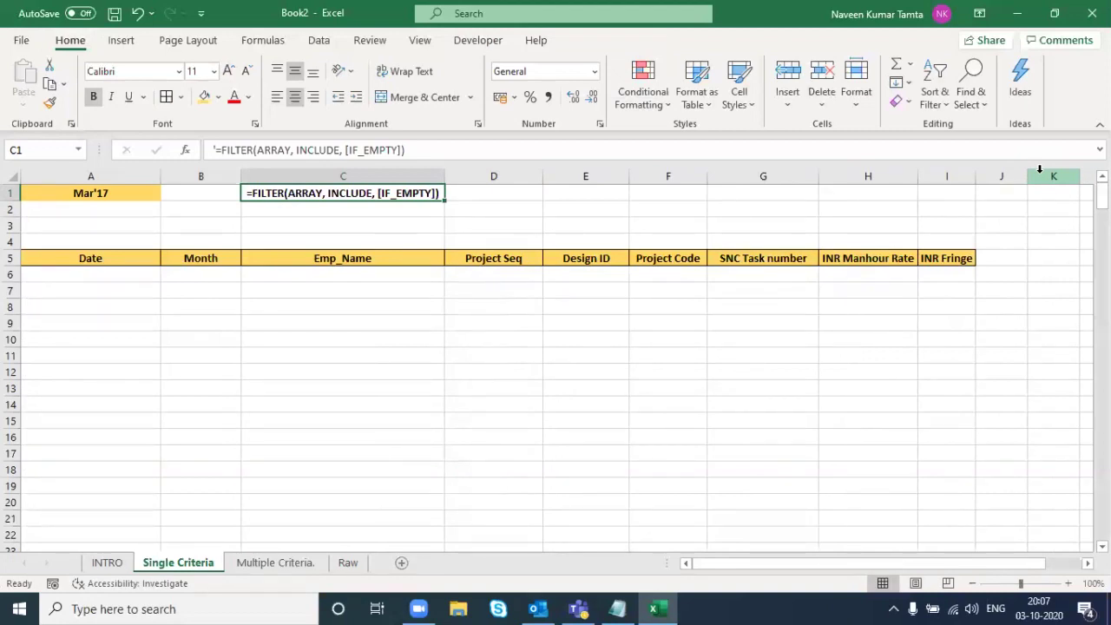
- Enter the note "ARRAY = SOURCE DATA RANGE" in cell E1
key(Right)
key(Right)
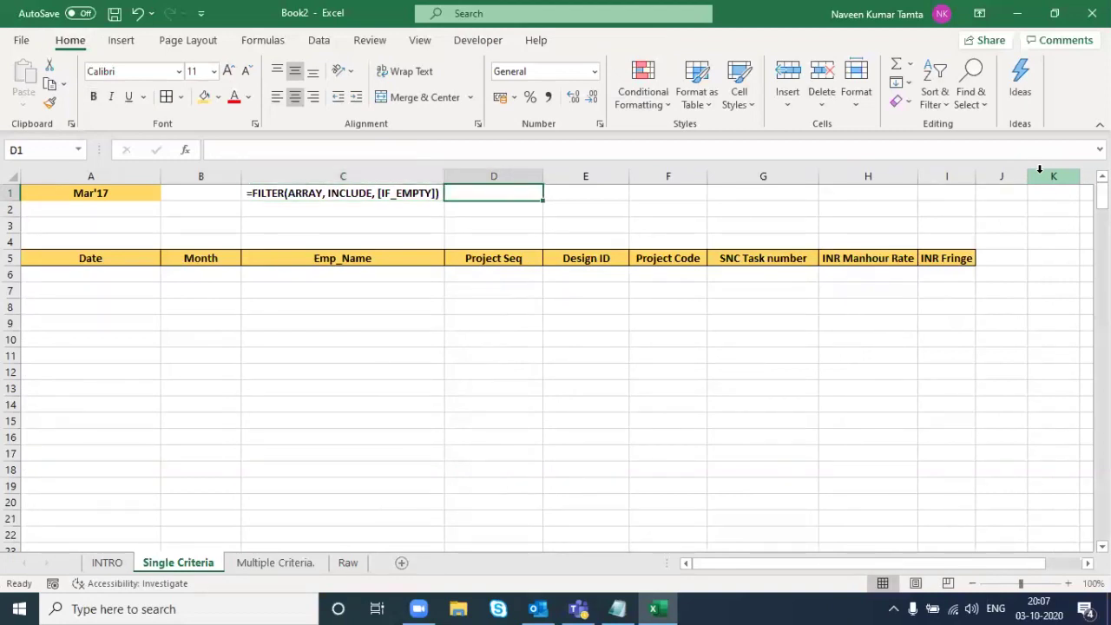
key(Left)
key(Right)
text(ARRA)
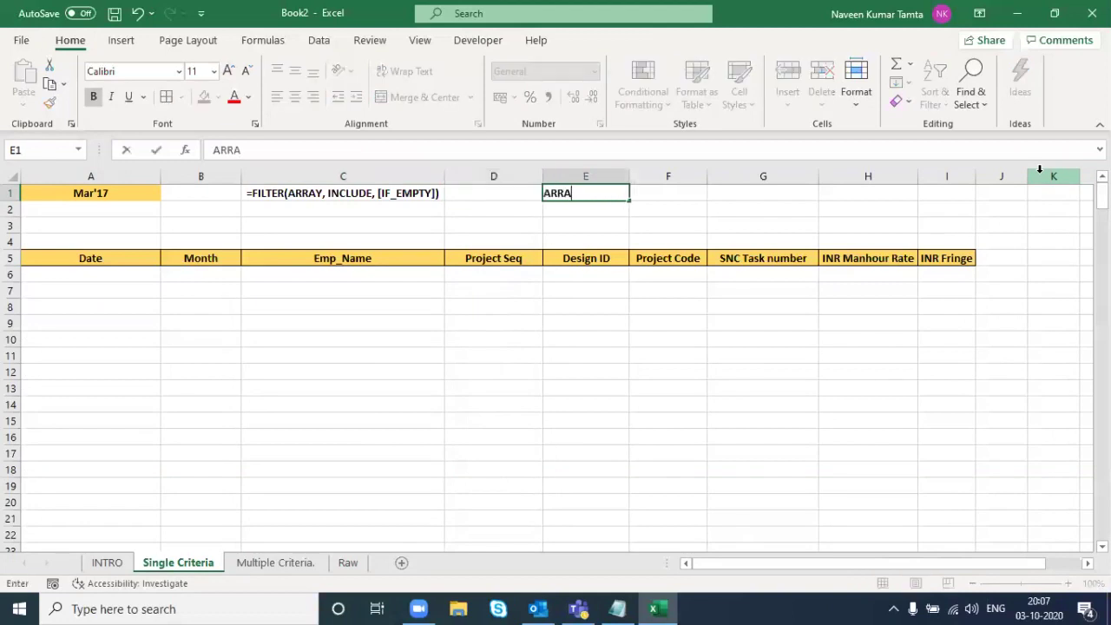
text(Y = SOURCE R)
text(ANGE)
key(BackSpace)
key(BackSpace)
key(BackSpace)
key(BackSpace)
key(BackSpace)
text(DATA)
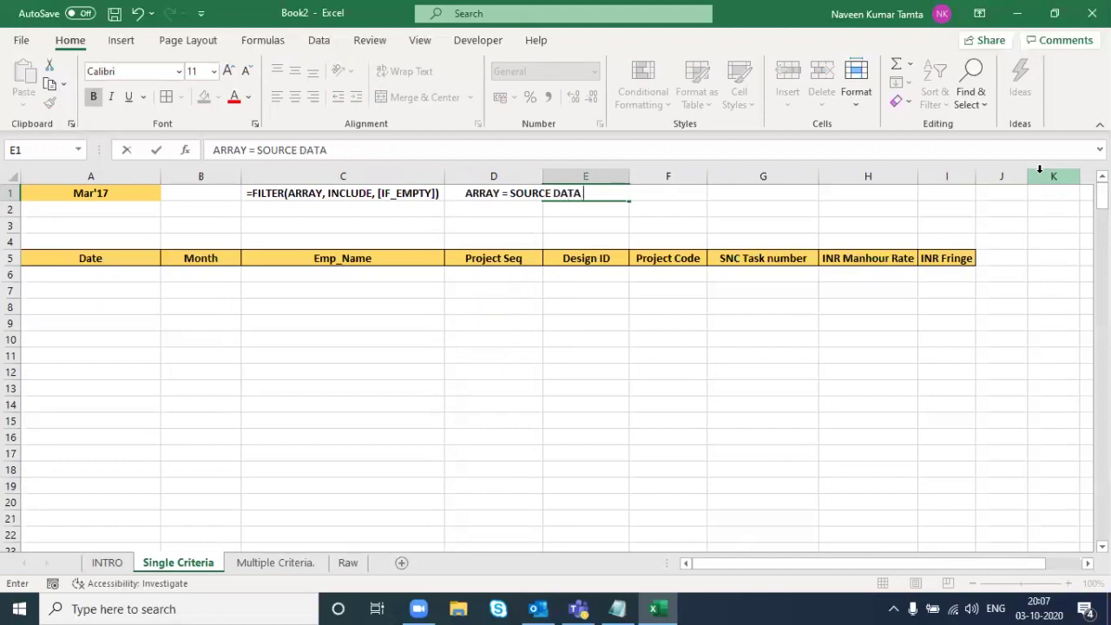
text( RANGE)
key(ctrl+Return)
key(Left)
key(Right)
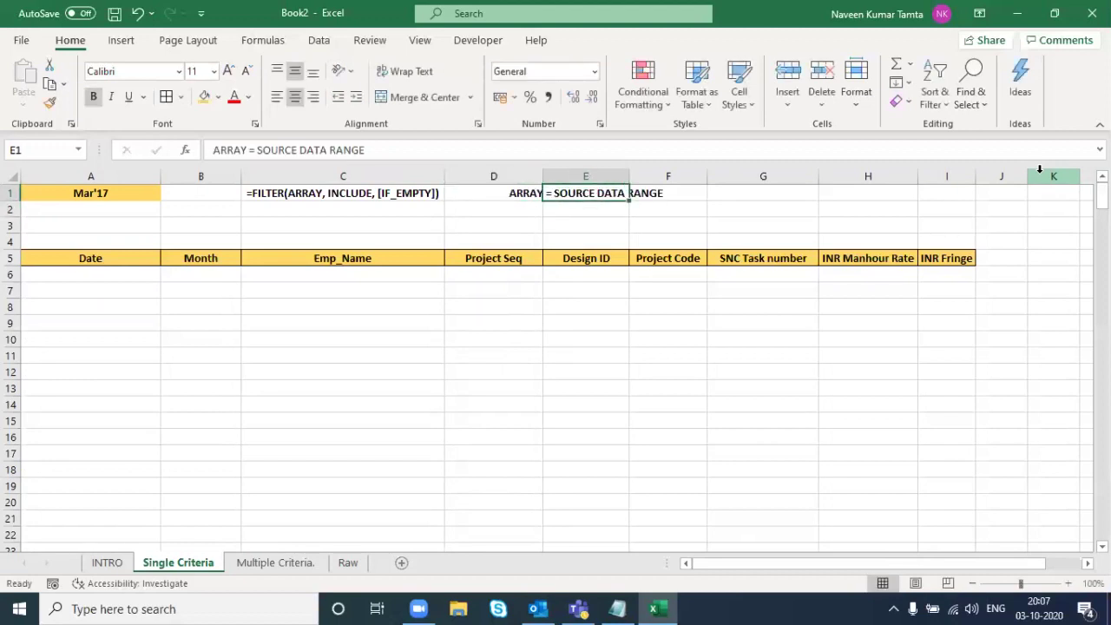
- Enter the note "INCLUDE = PARTICULAR RANGE WHERE CRITERIA IS LYING" in cell G1
key(Right)
key(Right)
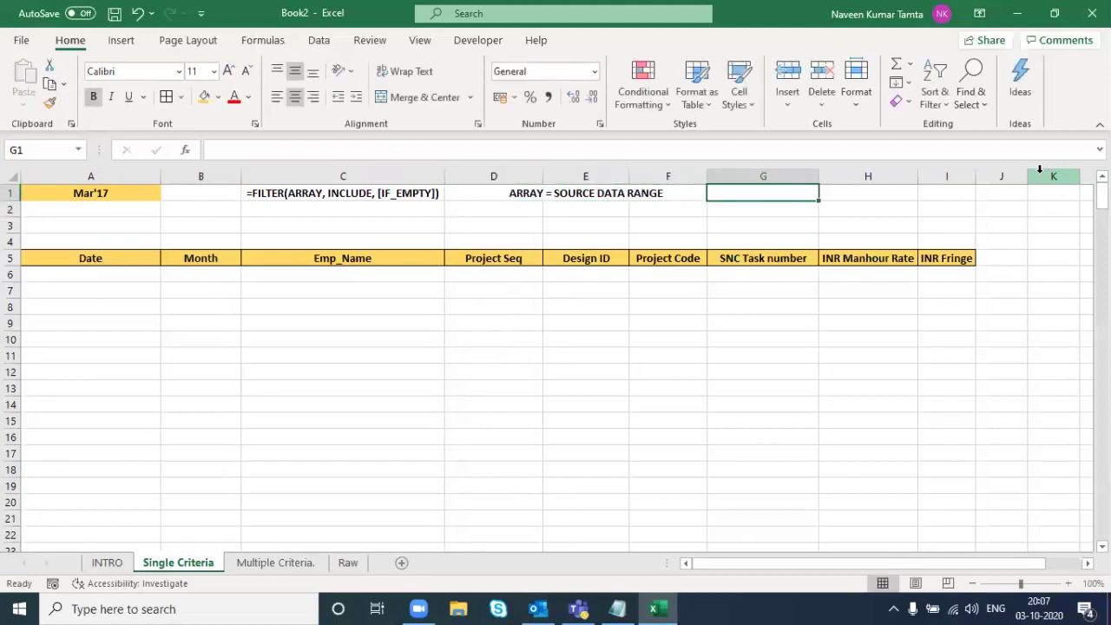
text(INCLU)
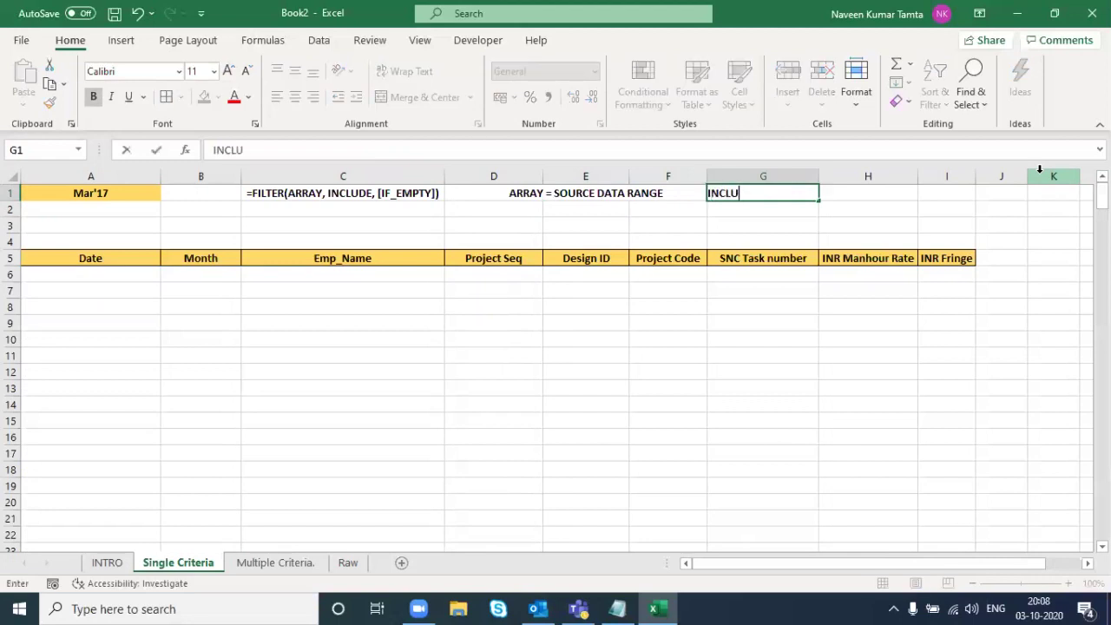
text(DE = PARTICULAR)
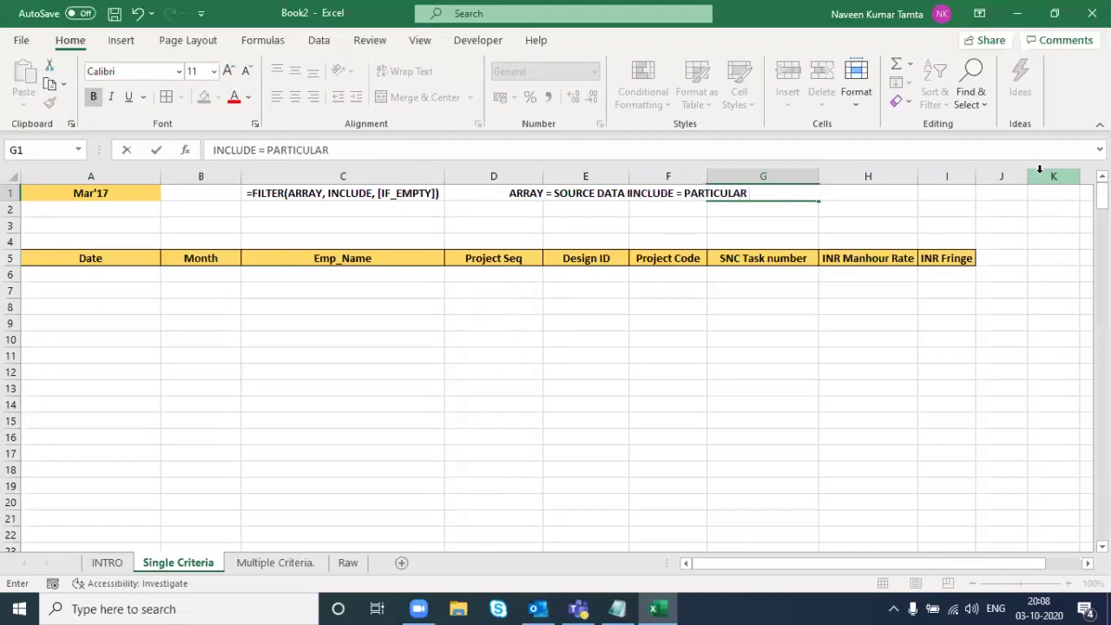
text( RANGE WHERE CRITERIA IS)
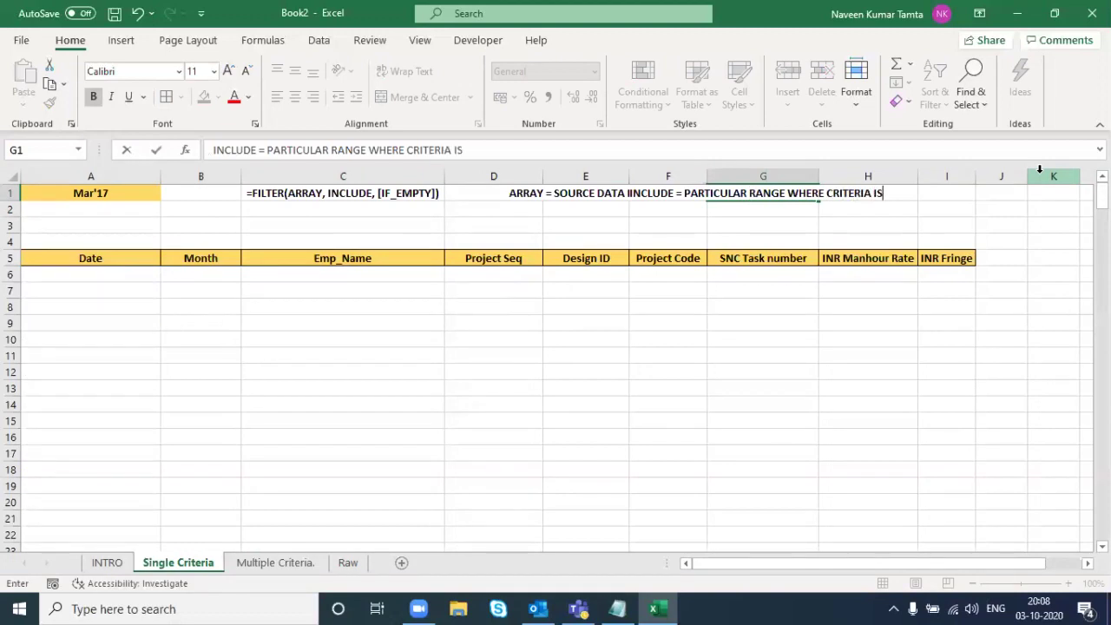
text( LYING)
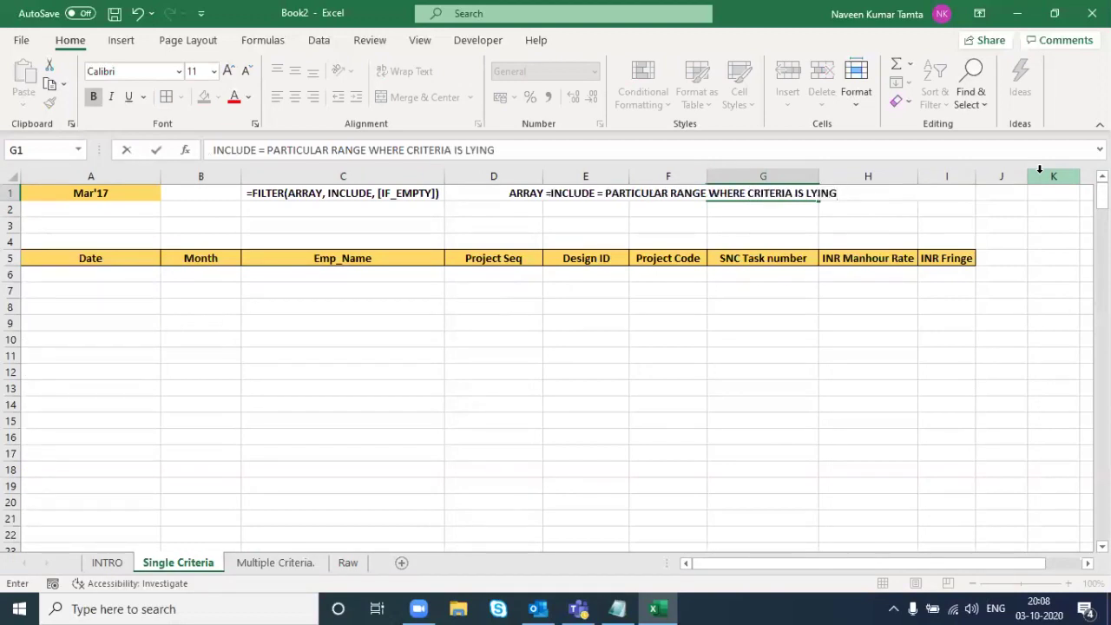
key(ctrl+Return)
key(Left)
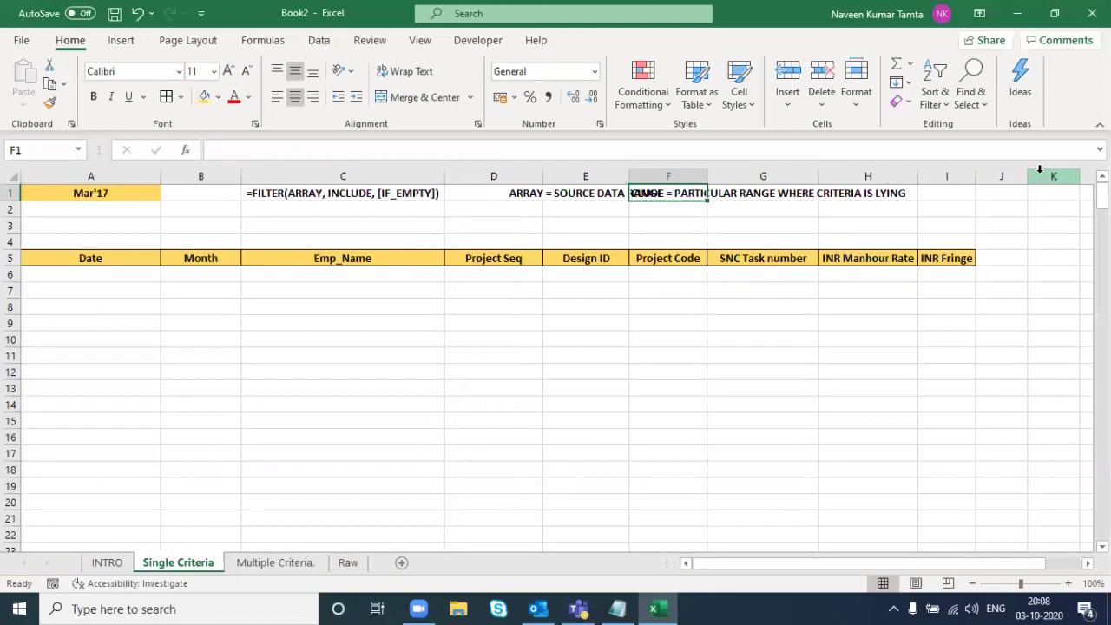
- Autofit column G to the width of the INCLUDE note
key(Right)
key(alt)
key(h)
key(o)
key(i)
key(Left)
key(Right)
key(Right)
key(Left)
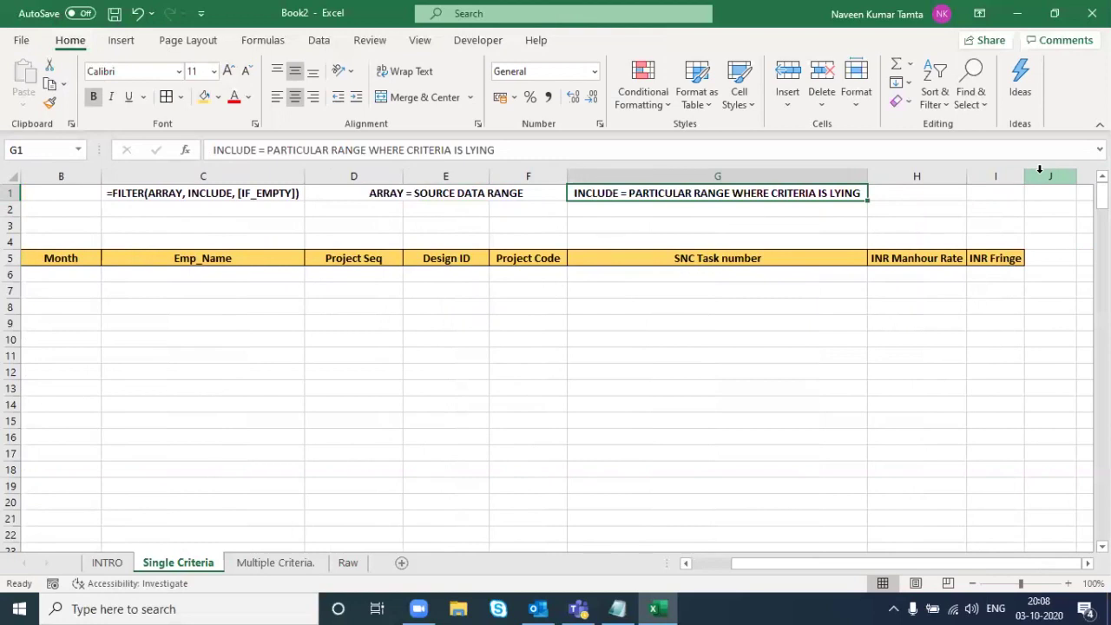
key(ctrl+Home)
key(Down)
key(Down)
key(Down)
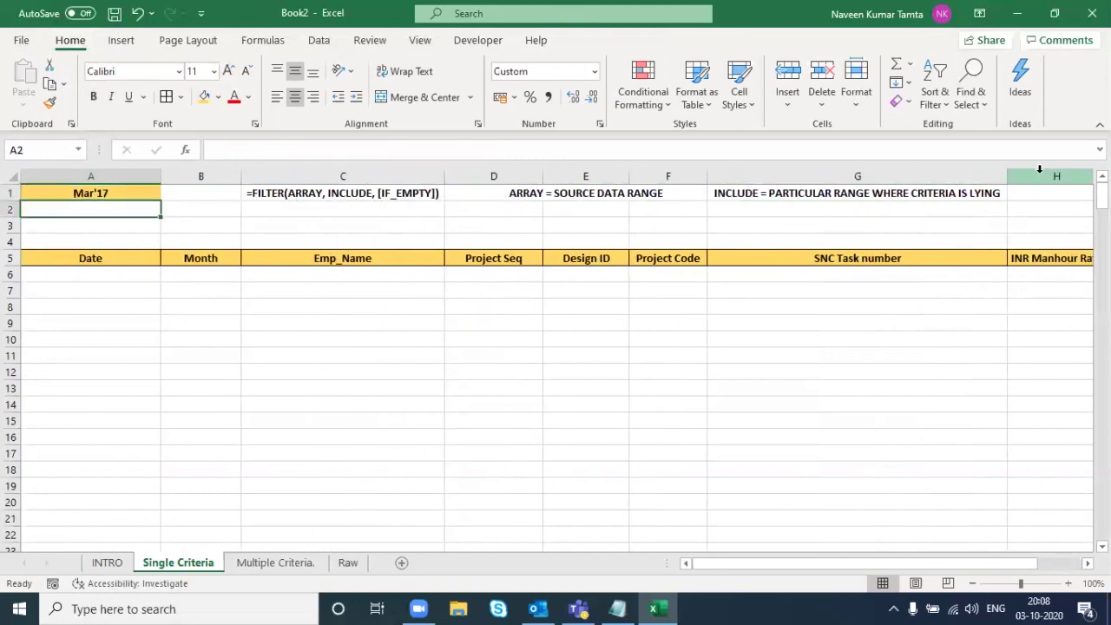
key(Down)
key(ctrl+Home)
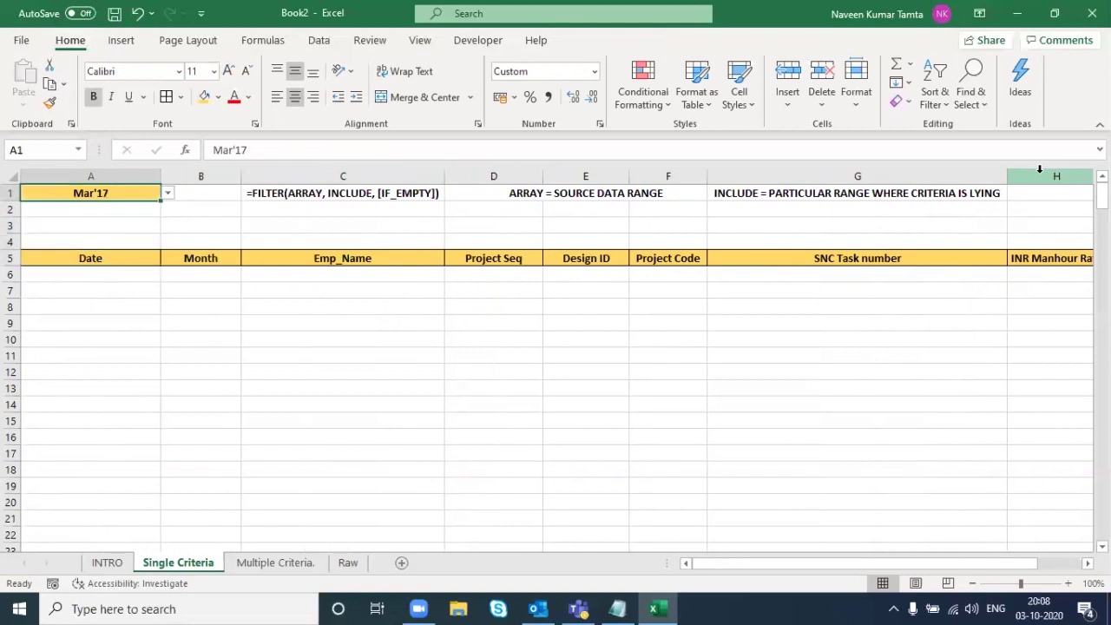
- Enter the note IF_EMPTY = "TEXT" in cell E2 below the ARRAY note and make it bold
key(Right)
key(Right)
key(Right)
key(Right)
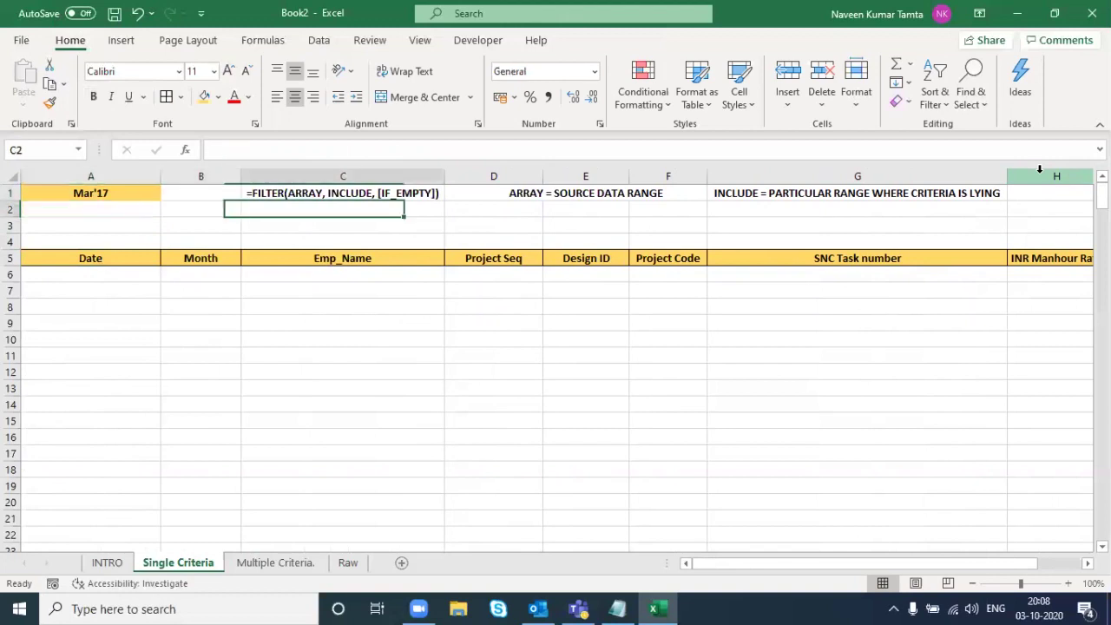
text(IF_EU)
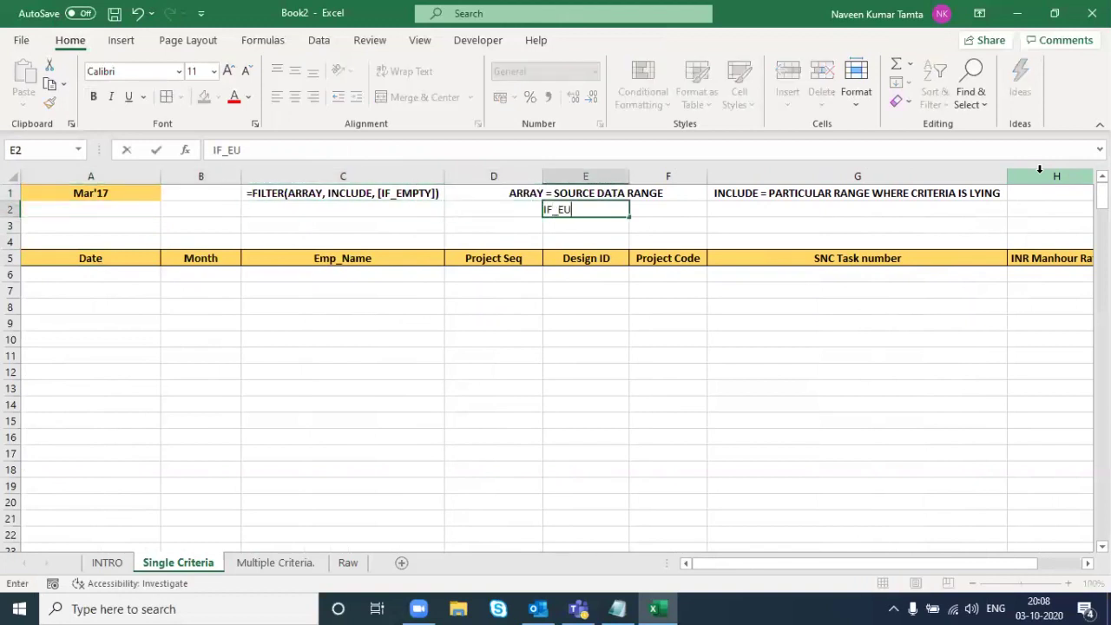
key(BackSpace)
key(BackSpace)
text(MPTY = "tEXT)
key(BackSpace)
key(BackSpace)
key(BackSpace)
text(TEXT)
key(Return)
key(Up)
key(ctrl+b)
key(Left)
key(Right)
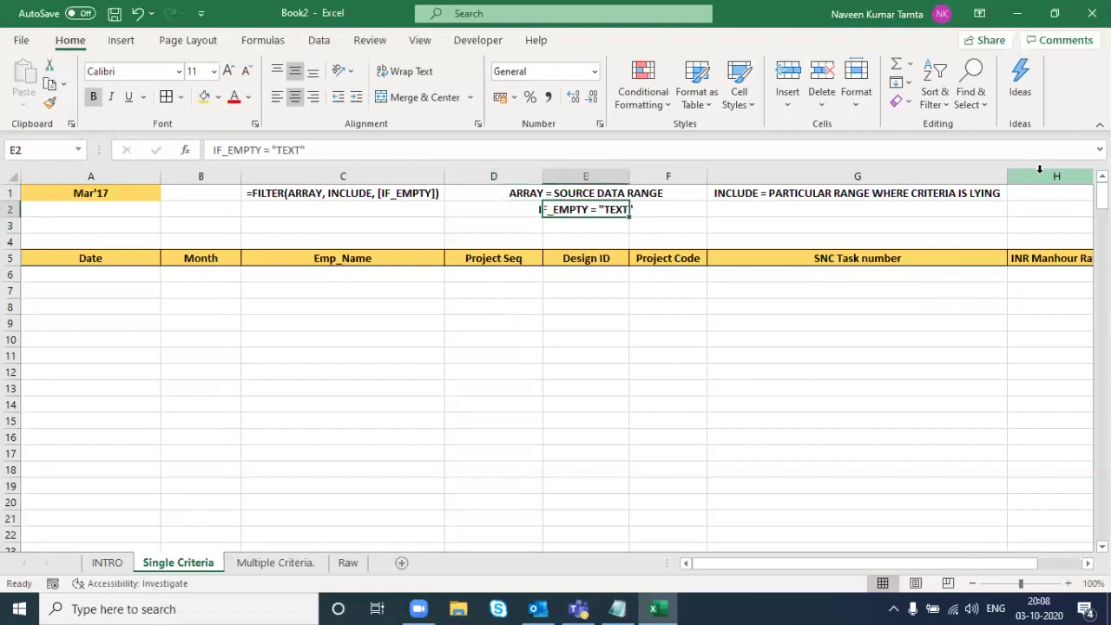
- Select cell A6, the first empty cell below the Date header
key(Left)
key(Left)
key(Left)
key(Left)
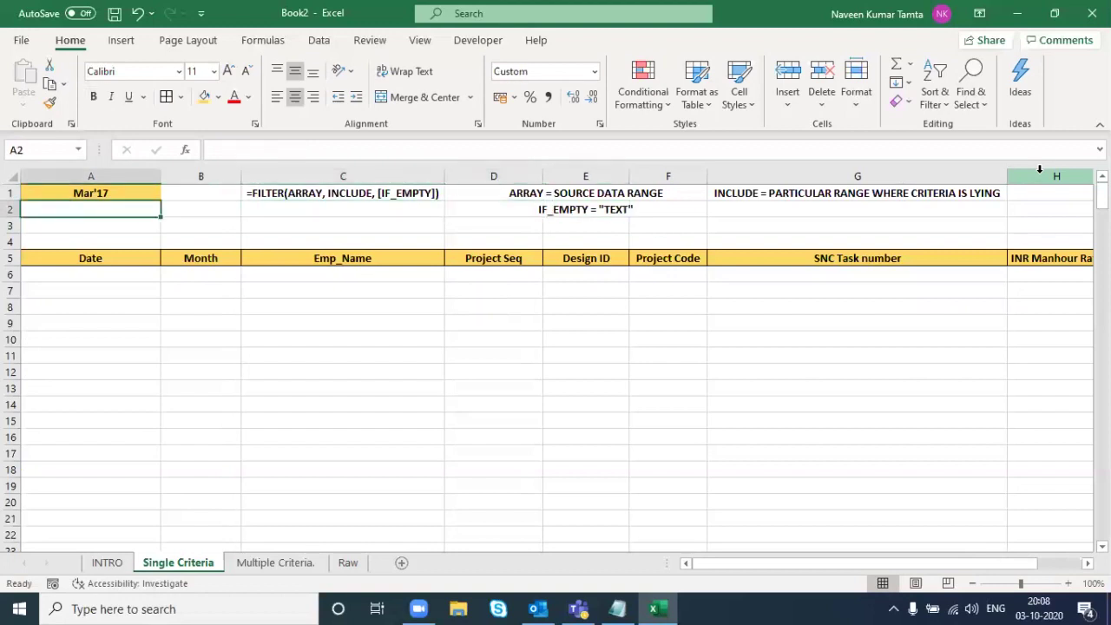
key(Down)
key(Down)
key(Down)
key(Down)
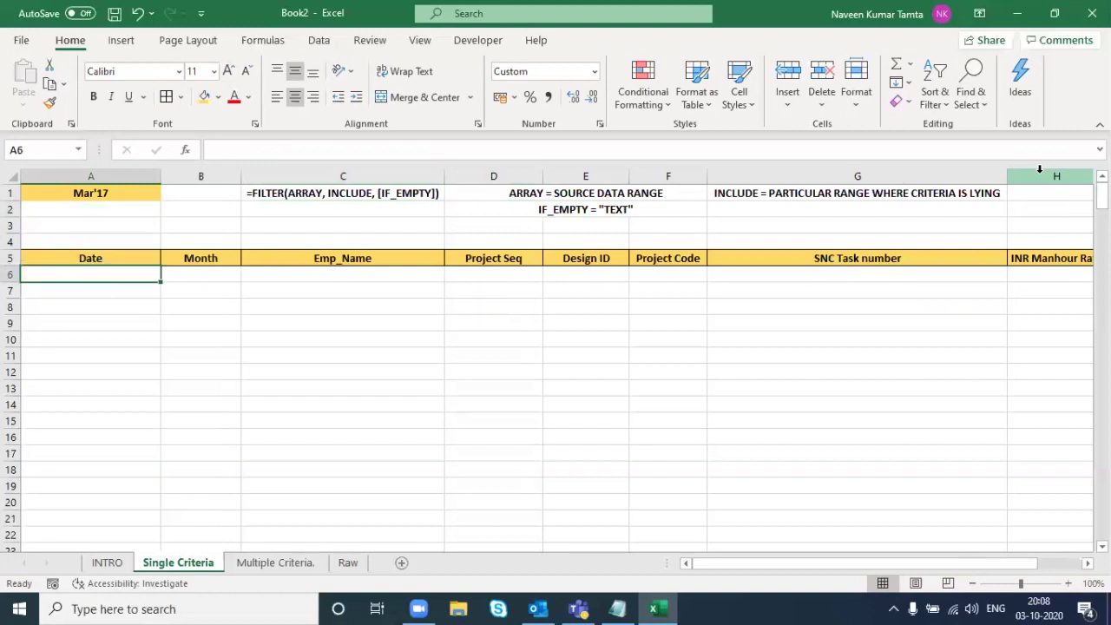
- Start a FILTER formula in cell A6 with the absolute range Raw!$A$1:$I$15802 as the array argument
text(=FILTER()
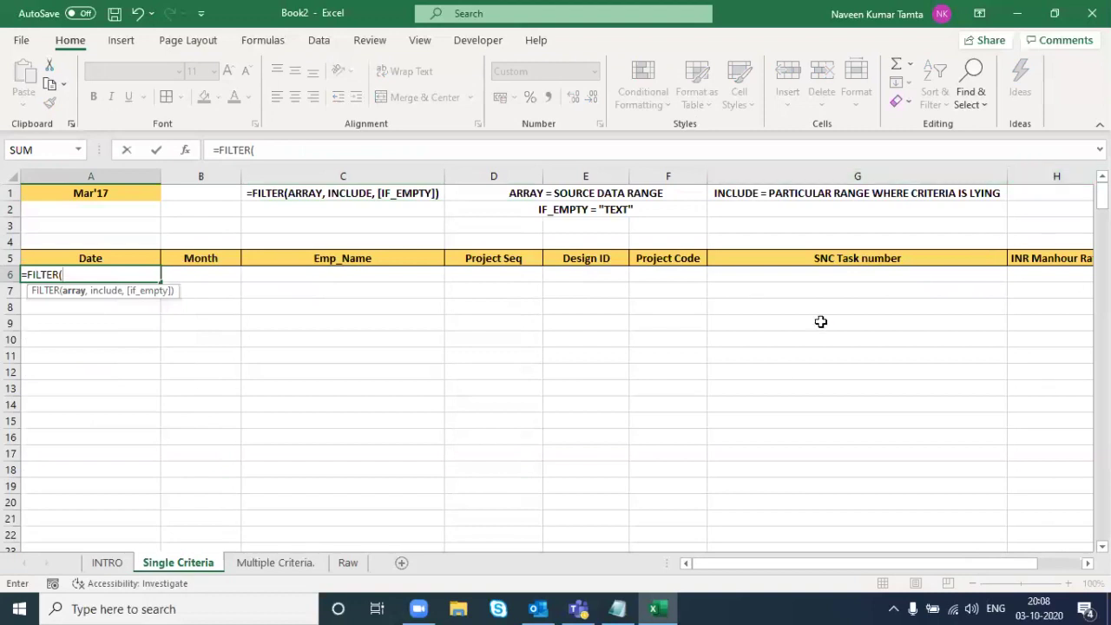
drag(130, 290, 225, 222)
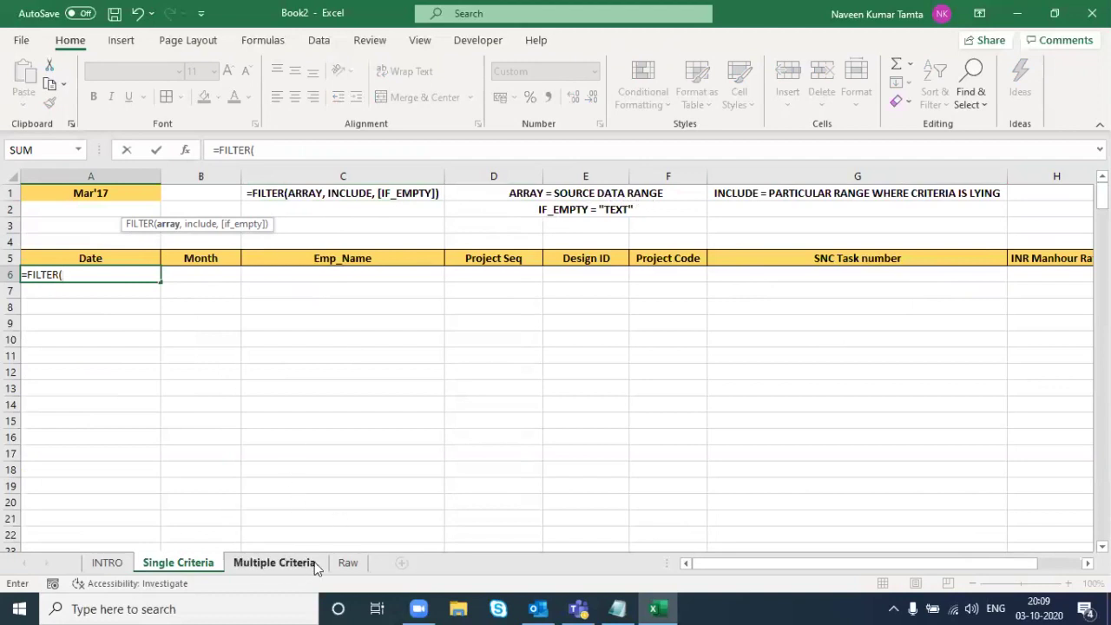
click(347, 562)
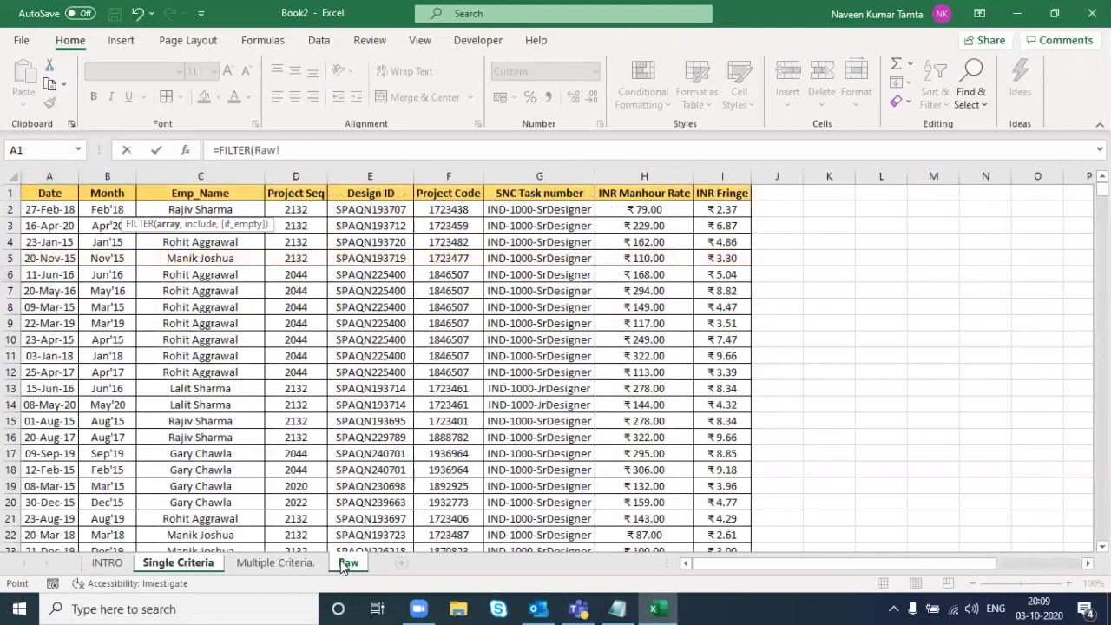
click(49, 194)
key(ctrl+shift+Right)
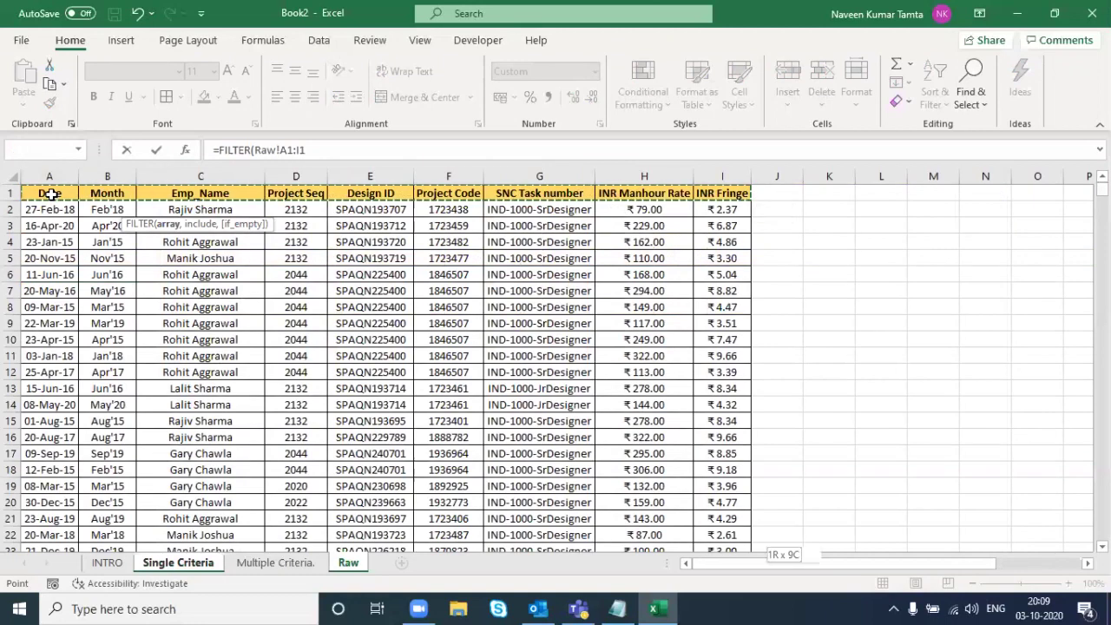
key(ctrl+shift+Down)
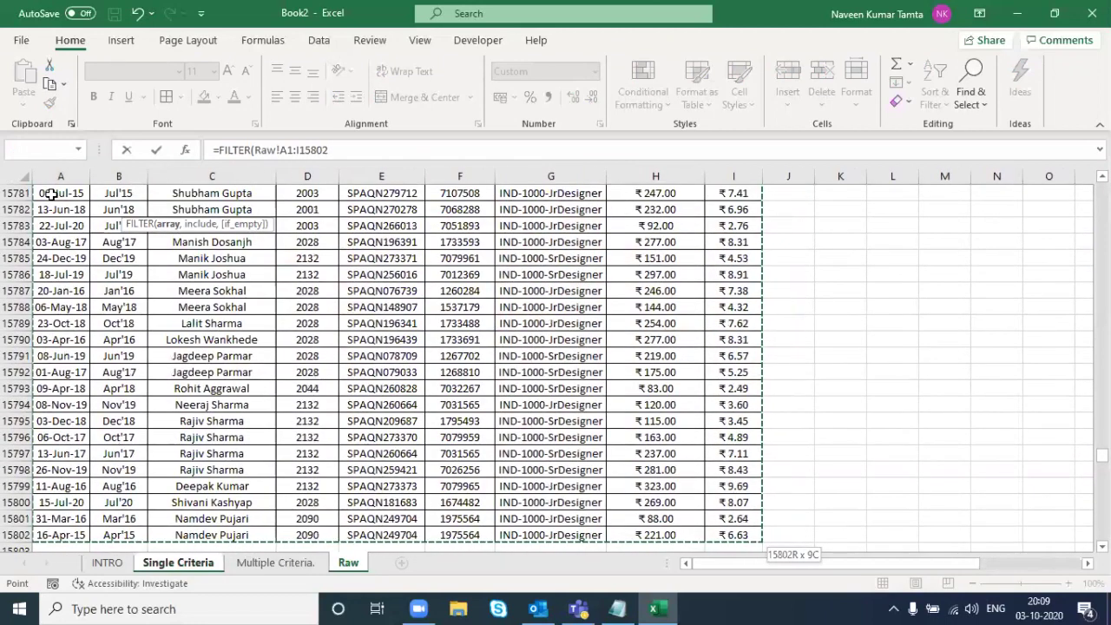
key(F4)
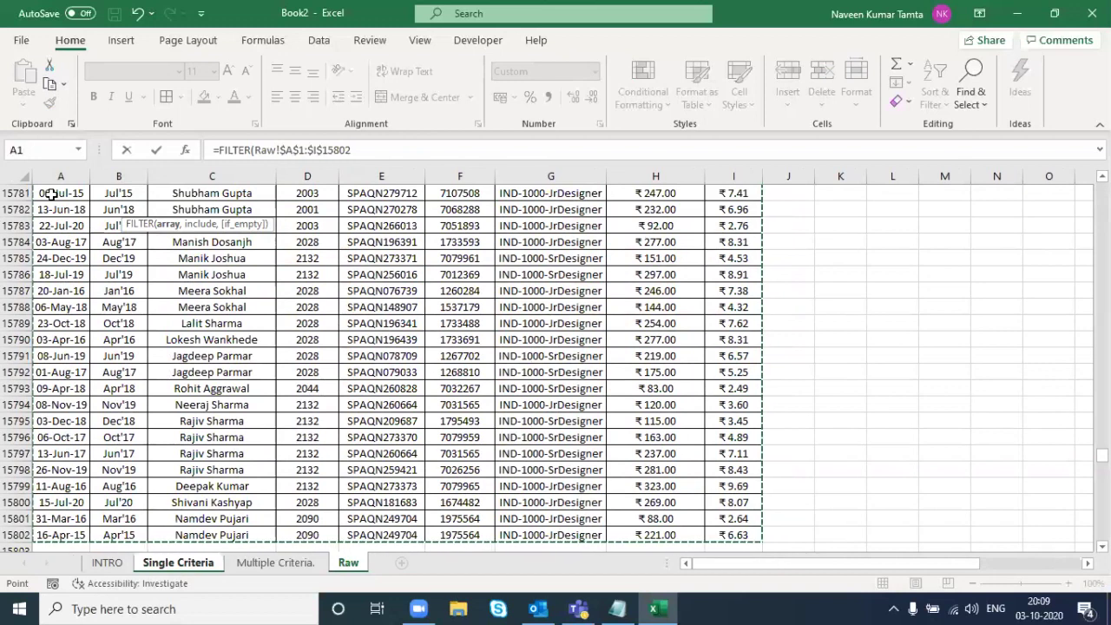
text(,)
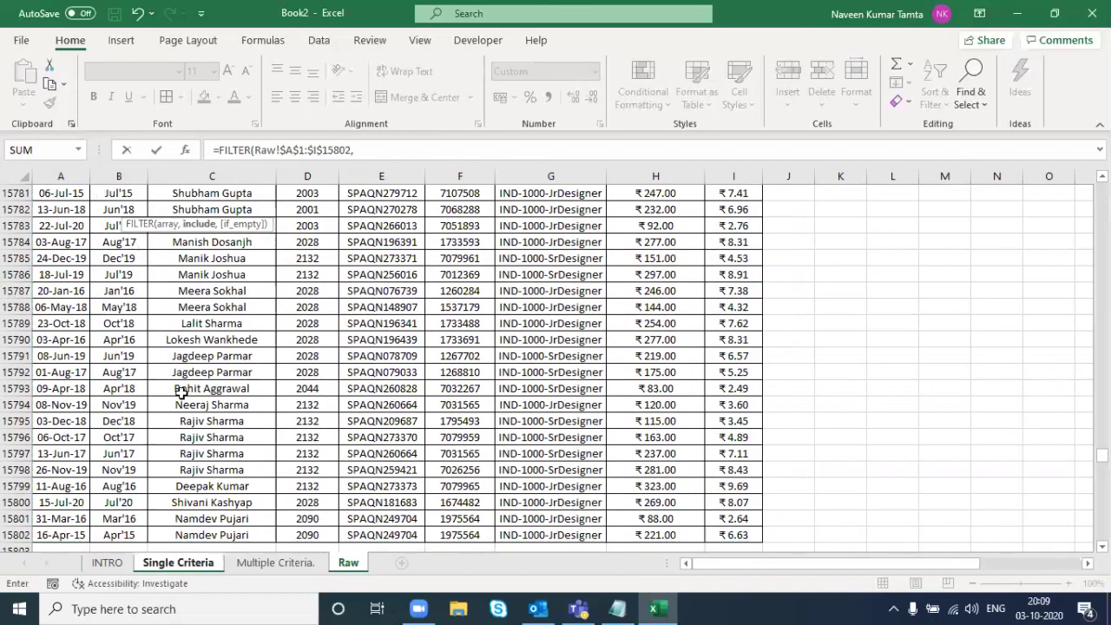
- Set the formula's include argument to Raw!$B$1:$B$15802='Single Criteria'!$A$1, matching the Raw sheet's Month column against the month criterion
drag(213, 226, 883, 243)
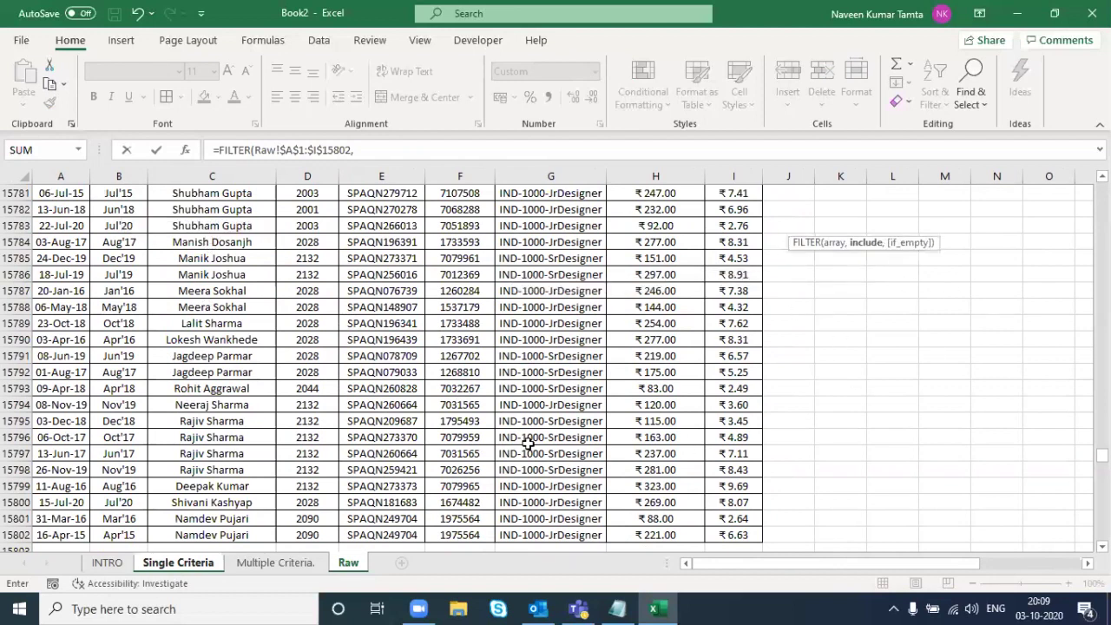
click(178, 562)
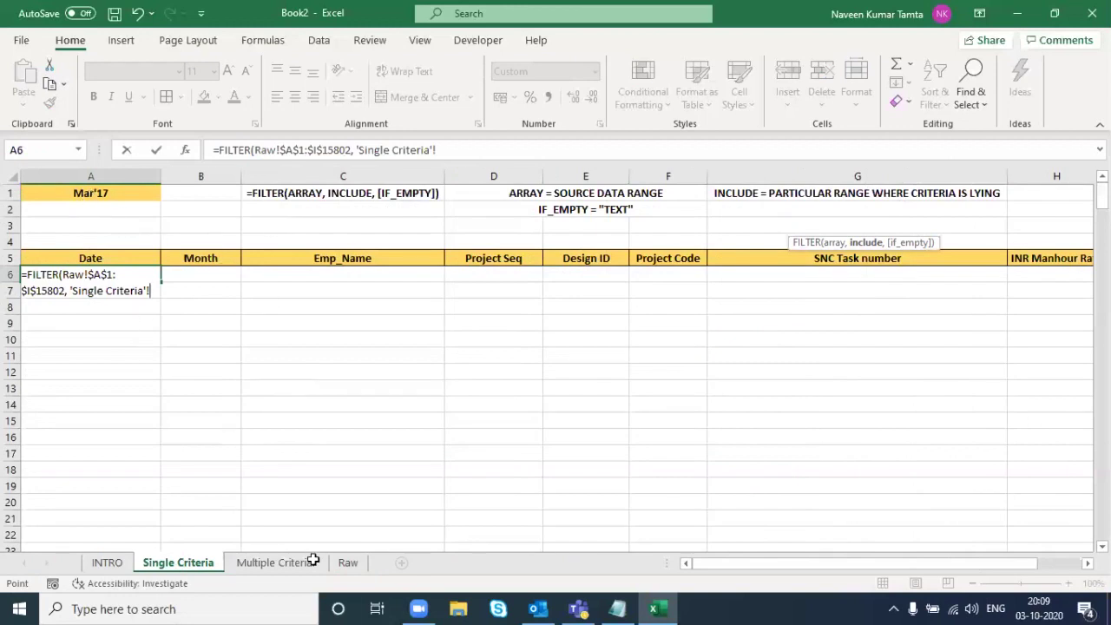
click(348, 562)
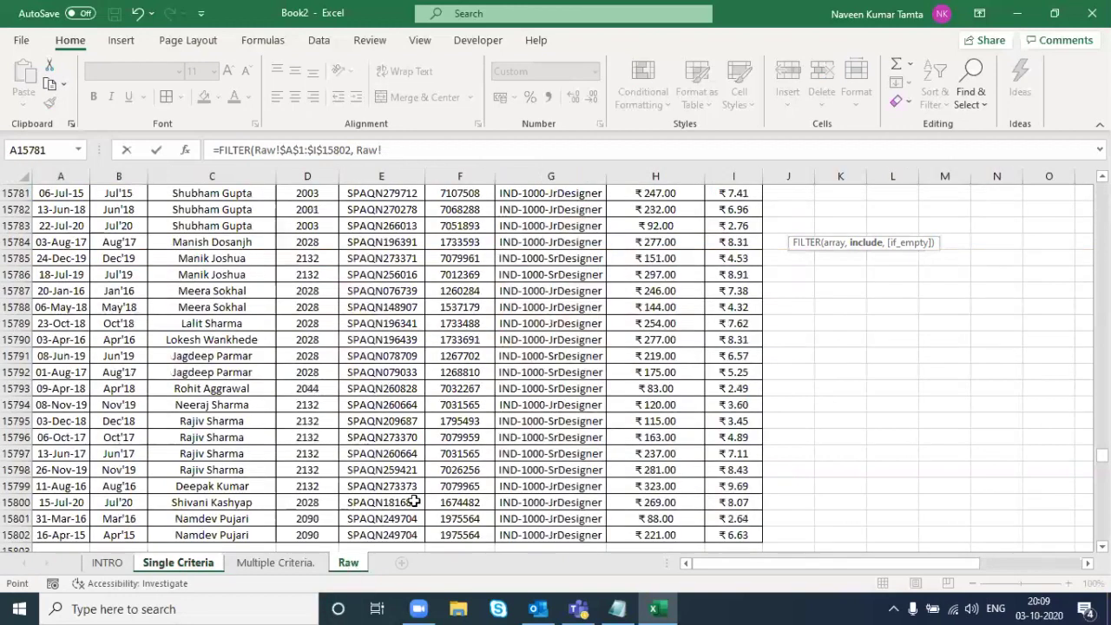
click(127, 403)
key(ctrl+Up)
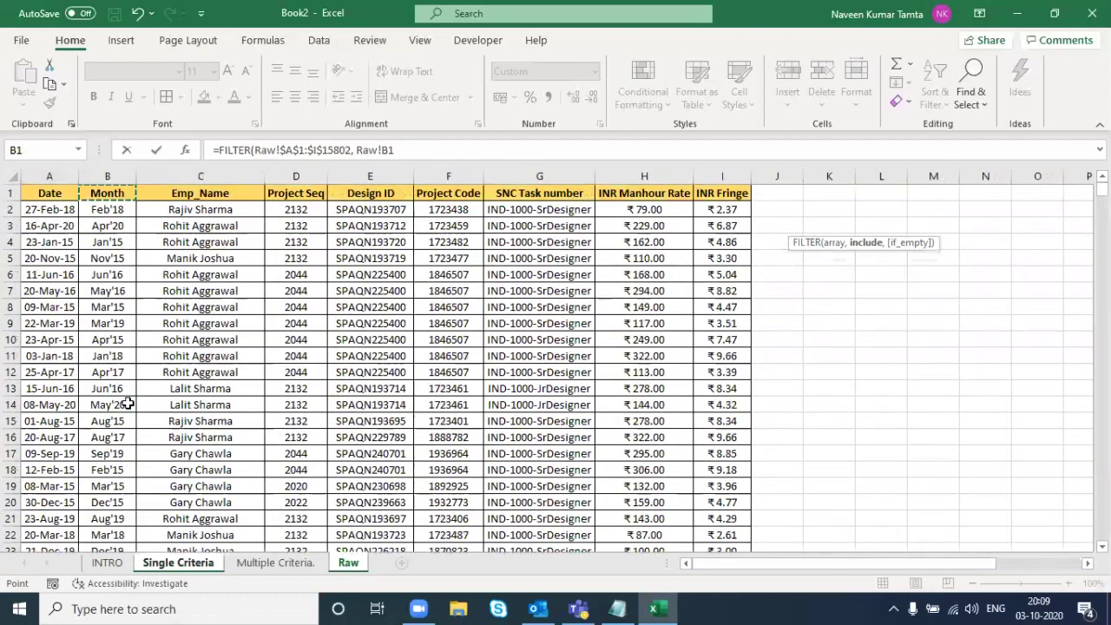
key(ctrl+shift+Down)
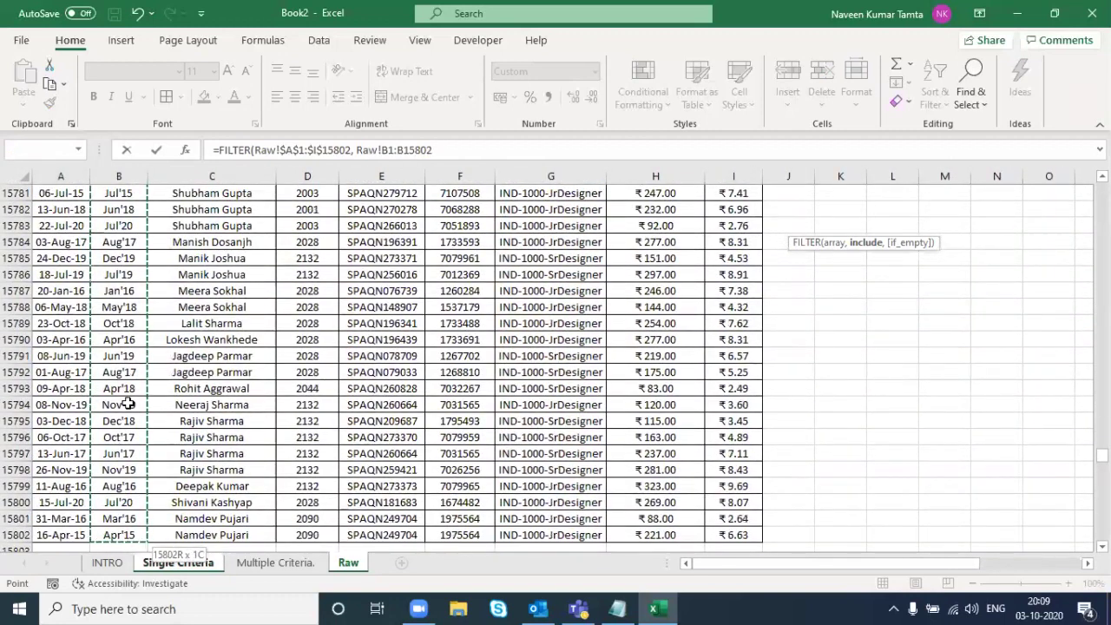
key(F4)
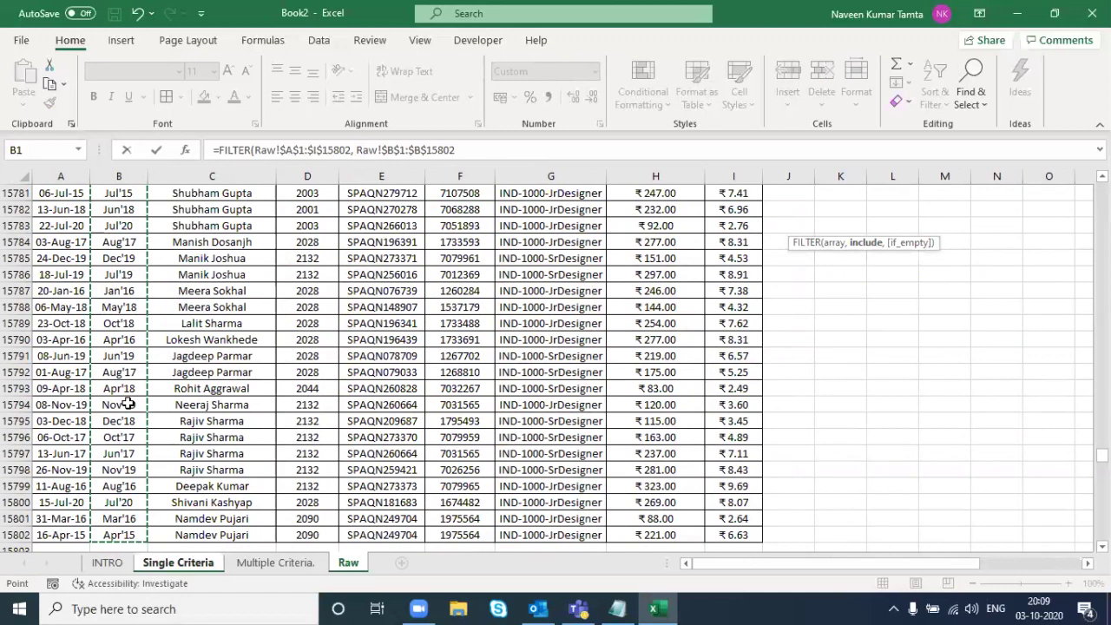
text(=)
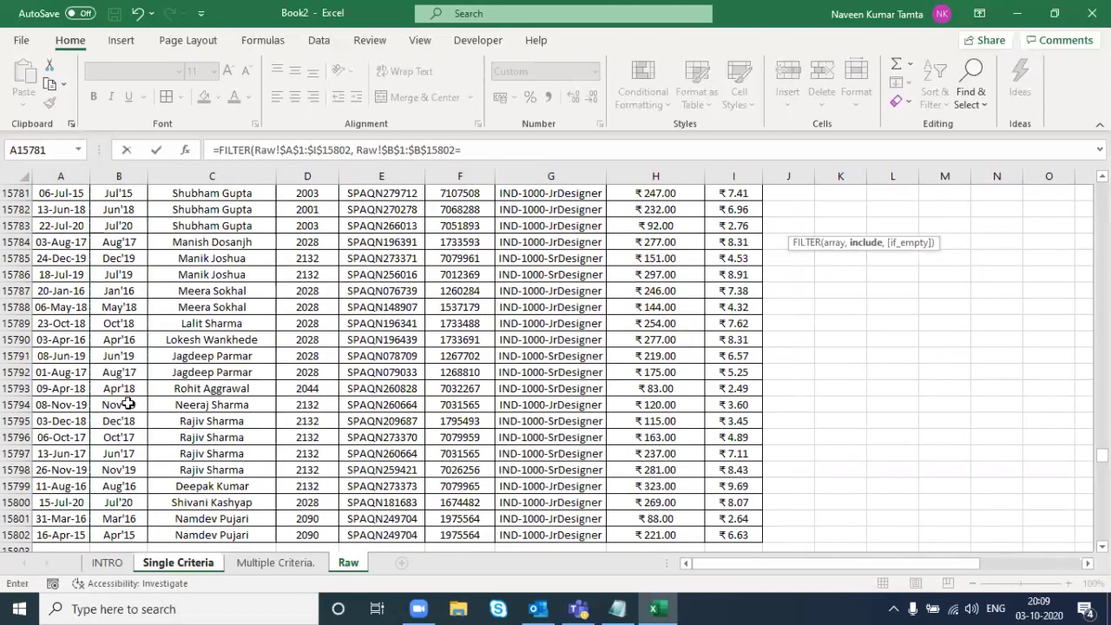
click(178, 562)
click(92, 192)
key(F4)
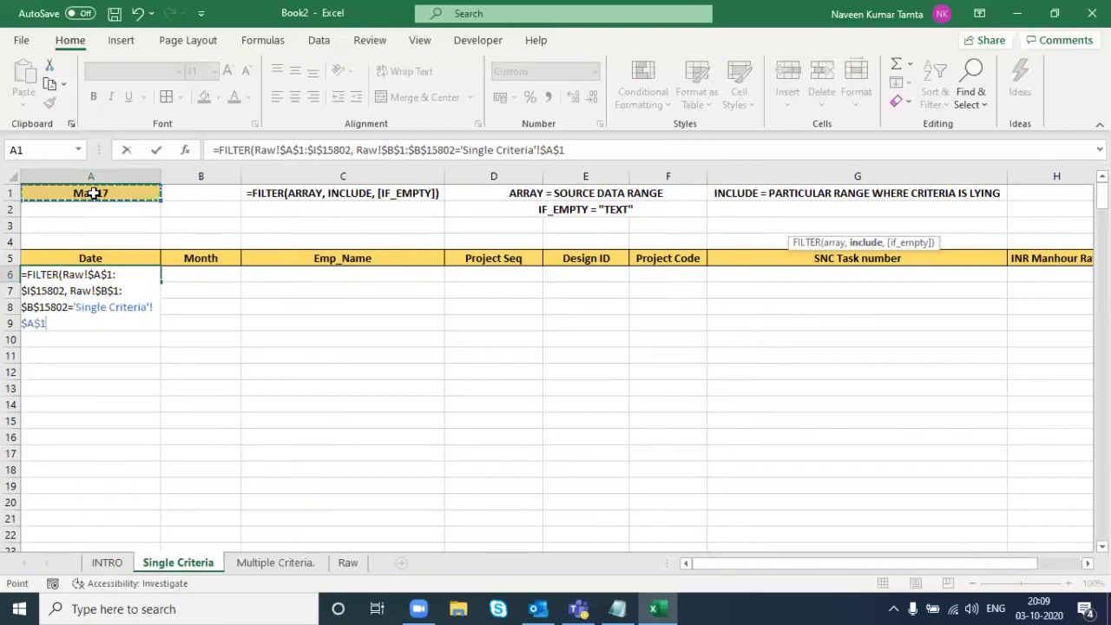
- Add "Not in List" as the if_empty argument, close the FILTER formula and commit it in cell A6
text(,)
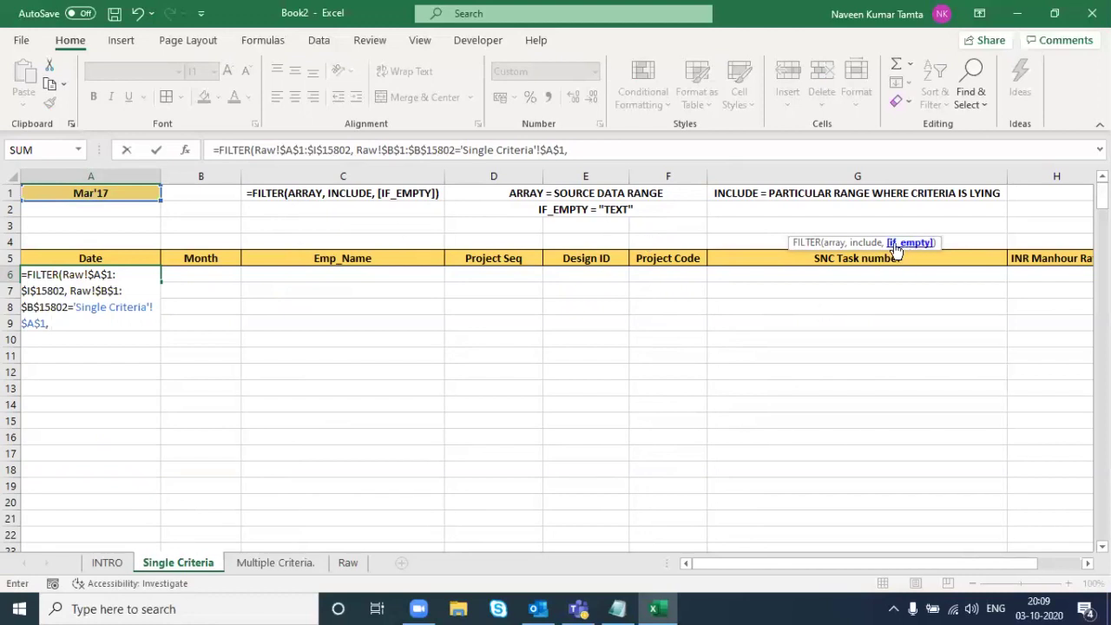
drag(882, 237, 900, 212)
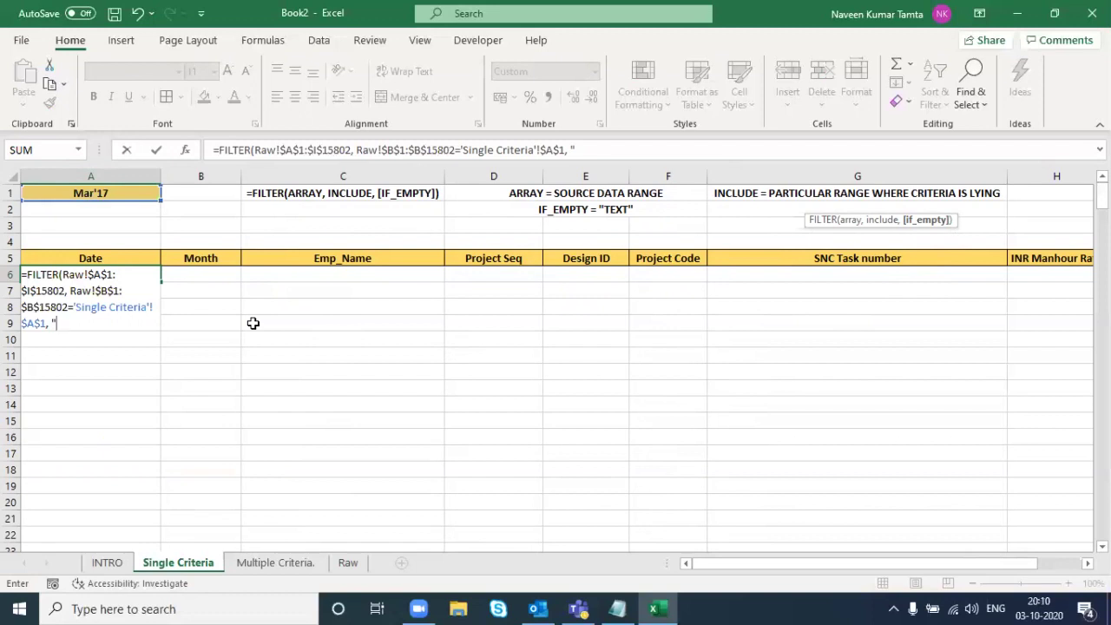
text(nO)
key(BackSpace)
key(BackSpace)
key(BackSpace)
text(nOT)
key(BackSpace)
key(BackSpace)
text(NO)
key(BackSpace)
key(BackSpace)
text(in List)
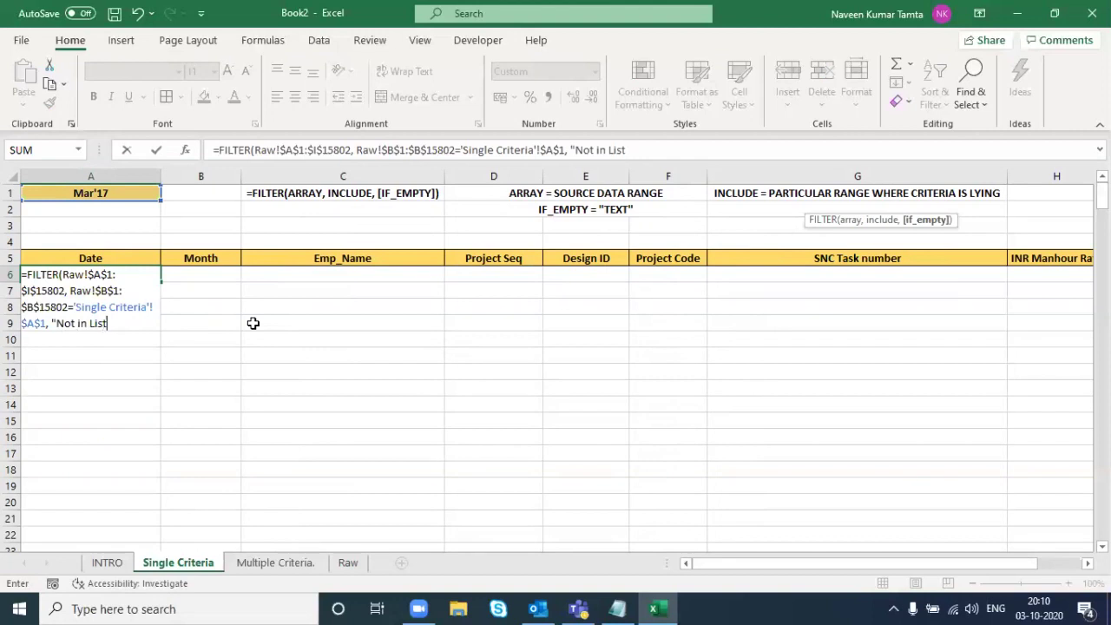
text("))
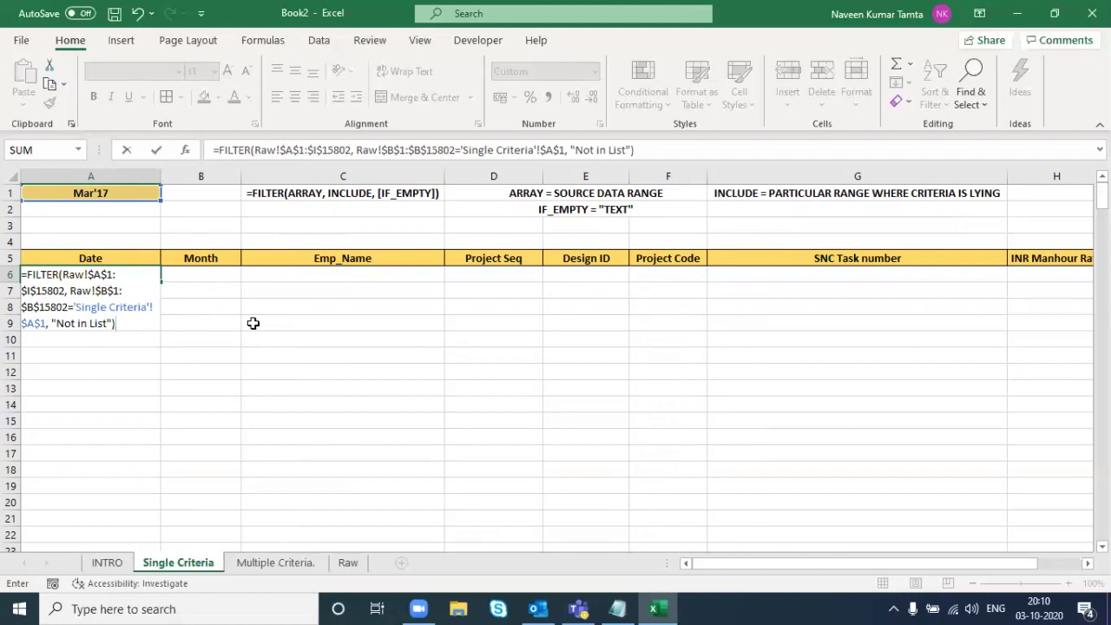
key(Return)
key(Up)
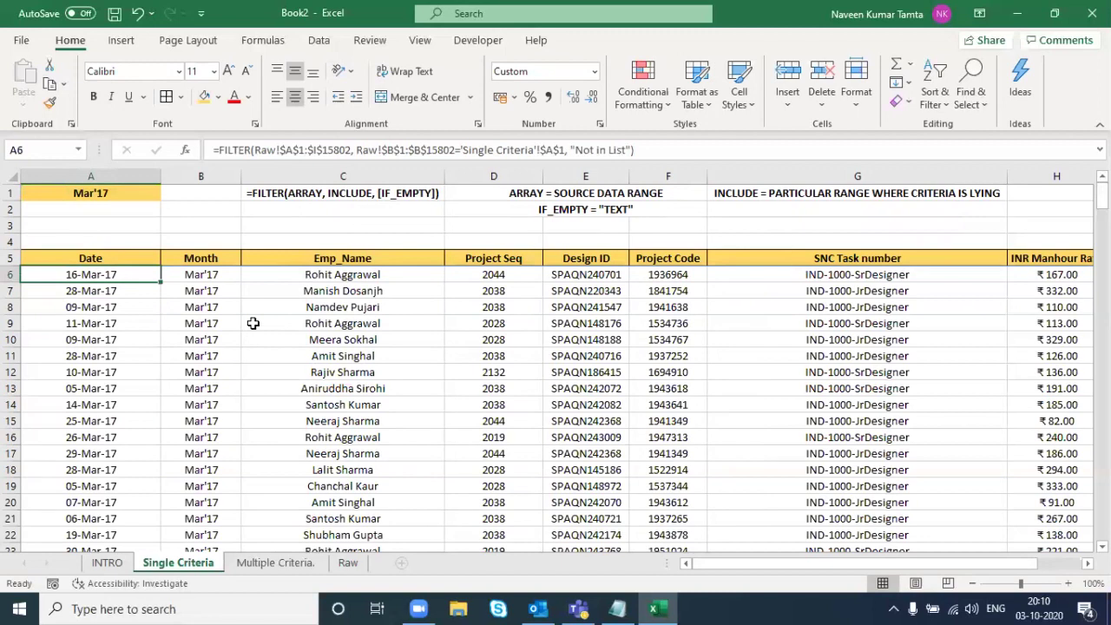
- Examine the extracted records from the Date column across to INR Fringe, and dismiss the notification covering the sheet
key(Up)
key(Right)
key(ctrl+Right)
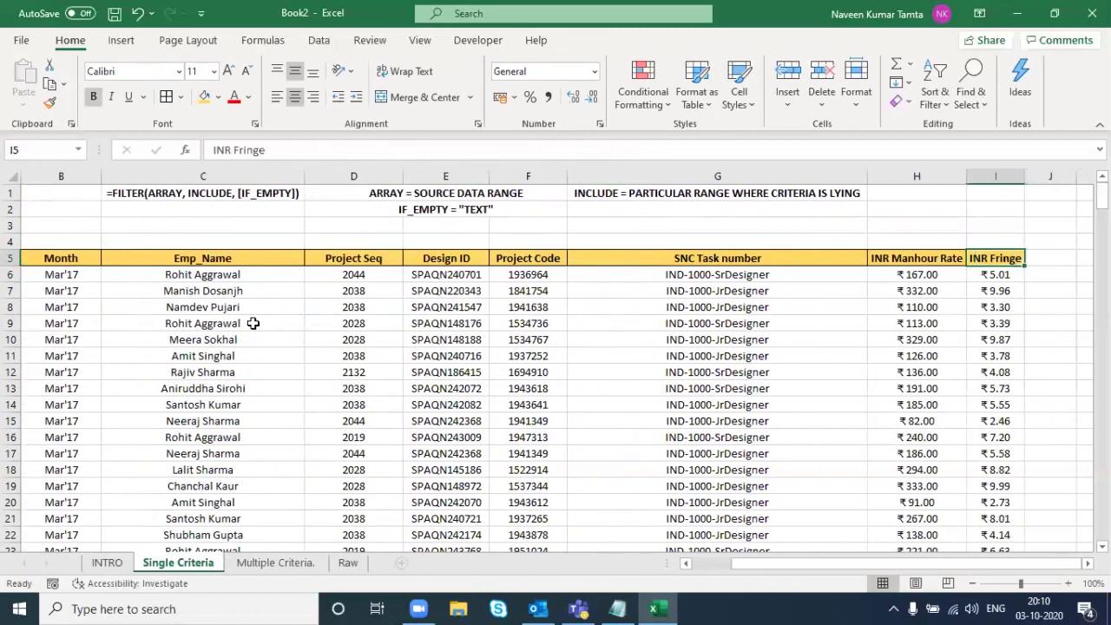
key(ctrl+Left)
key(Down)
key(Right)
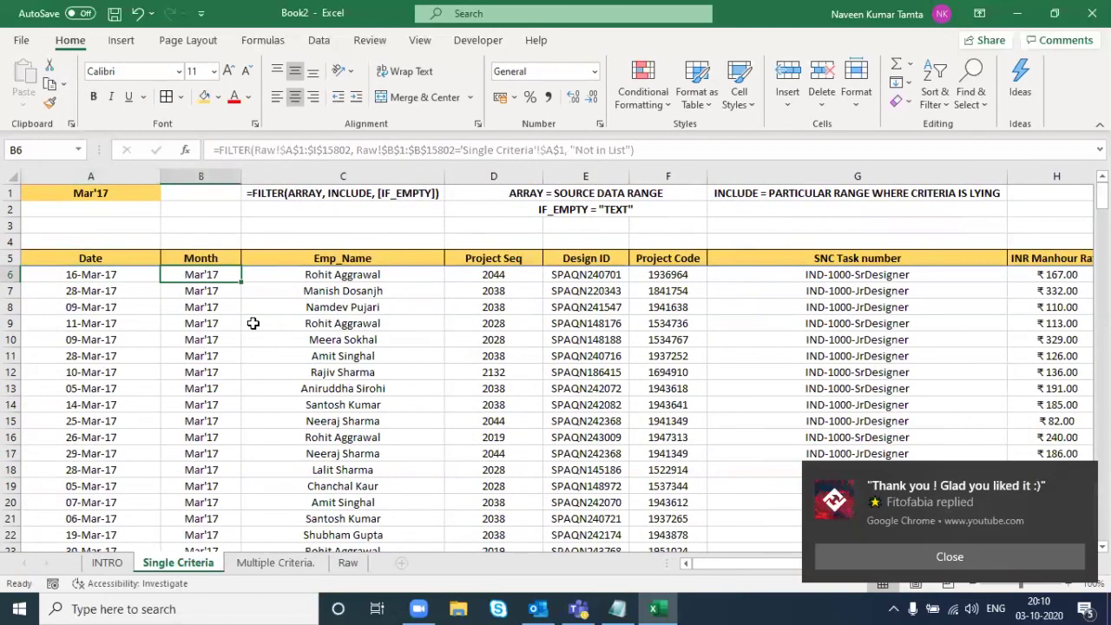
click(915, 563)
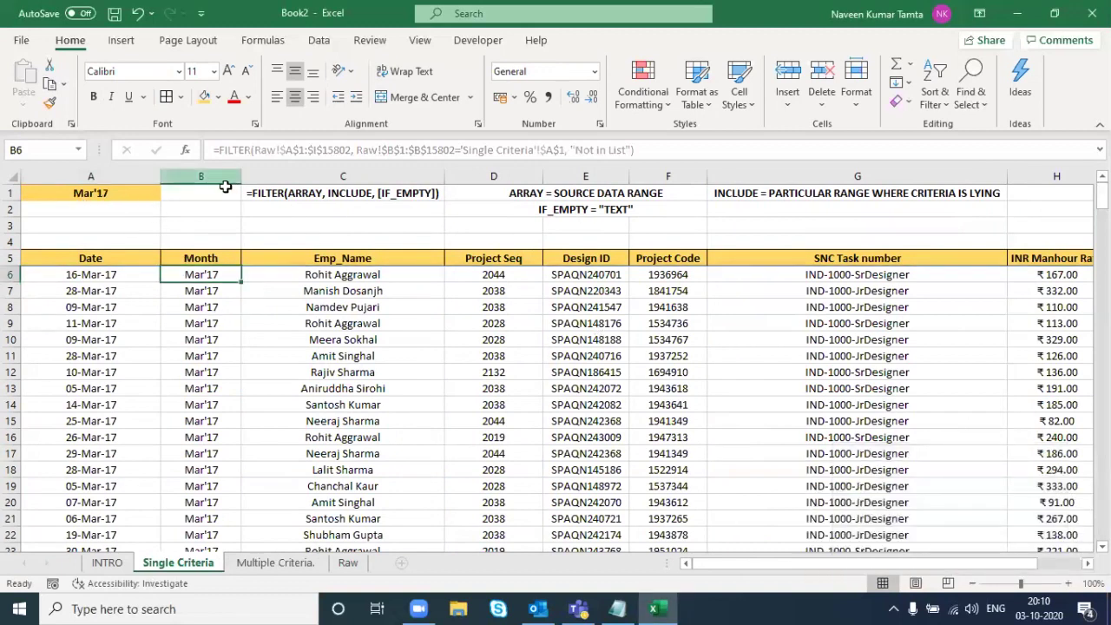
- Set the month criterion in cell A1 to Sep'18 and check the extracted records
click(87, 194)
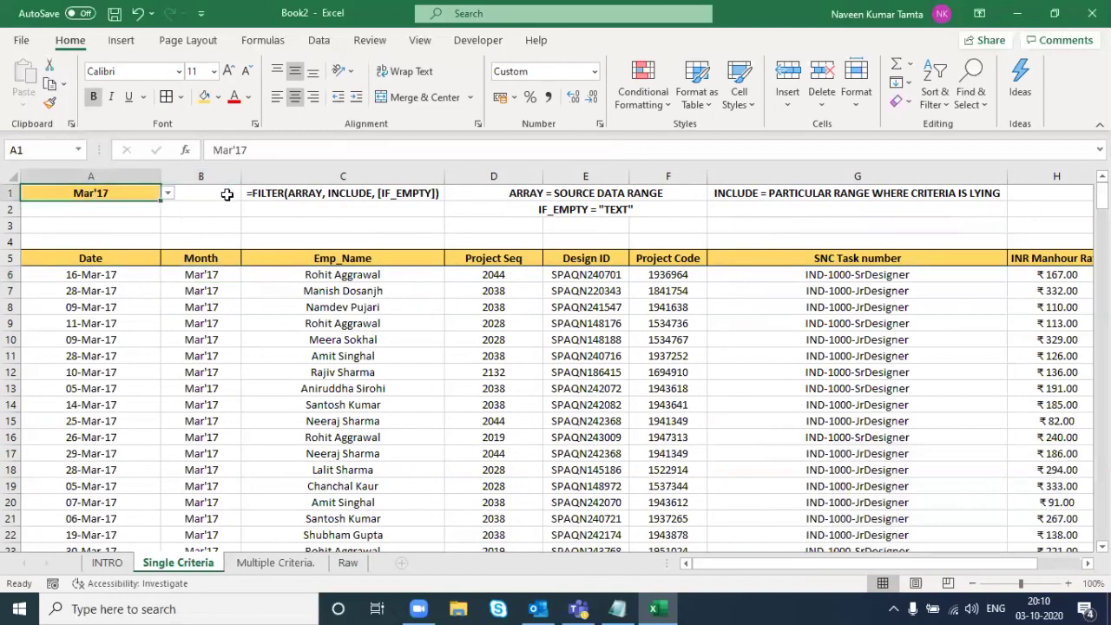
click(167, 196)
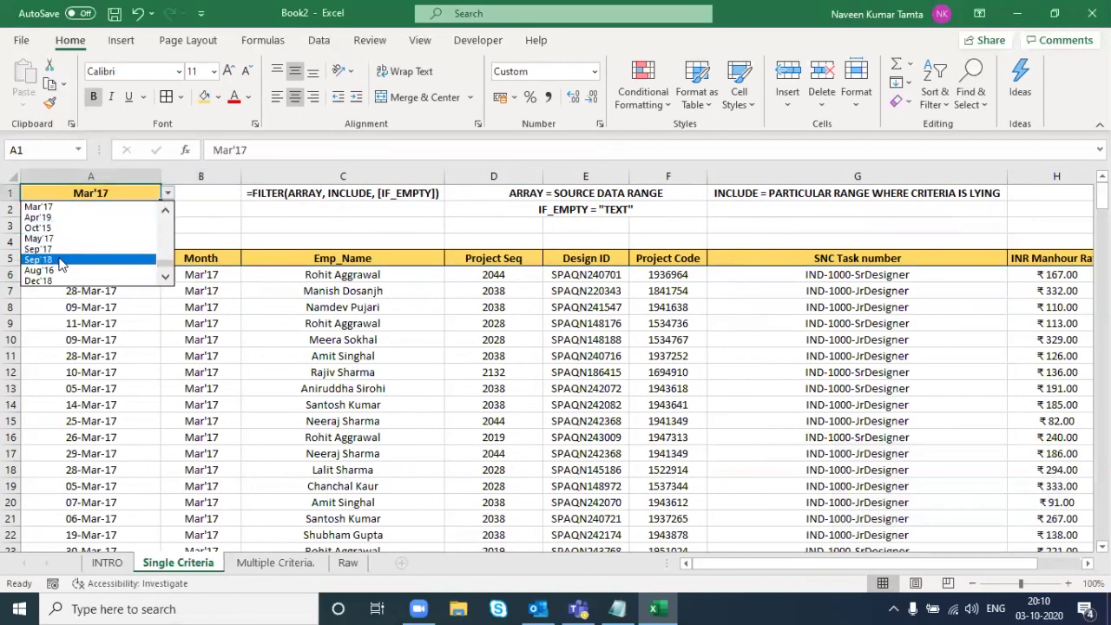
click(59, 260)
click(201, 278)
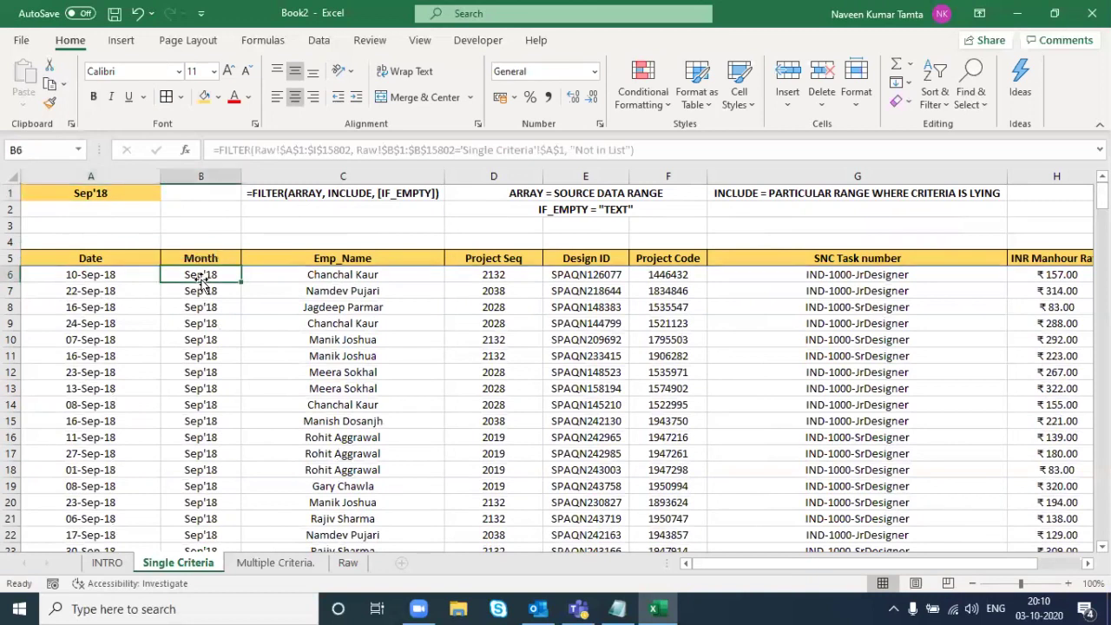
click(371, 261)
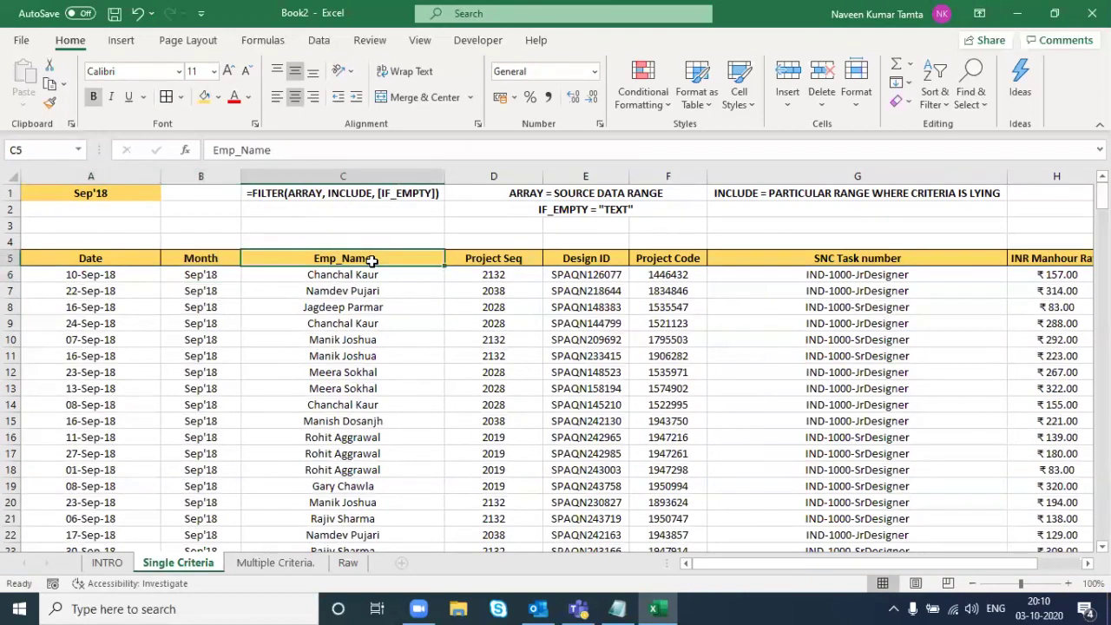
- Glance at the Multiple Criteria sheet and return to the Single Criteria sheet
key(ctrl+Page_Down)
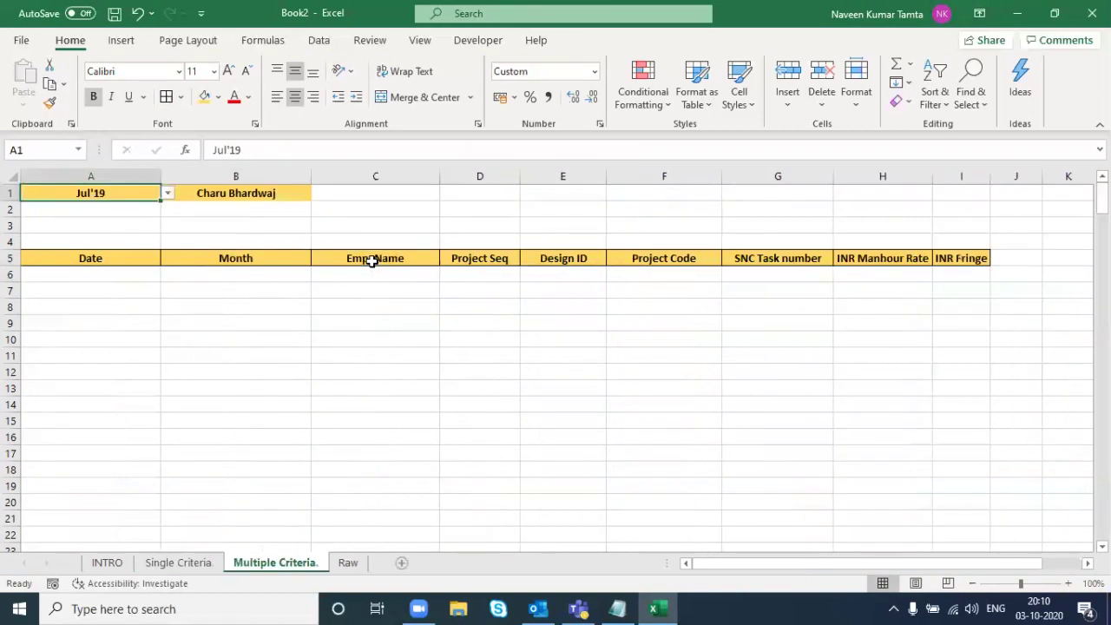
key(ctrl+Page_Down)
key(Up)
key(Right)
key(Left)
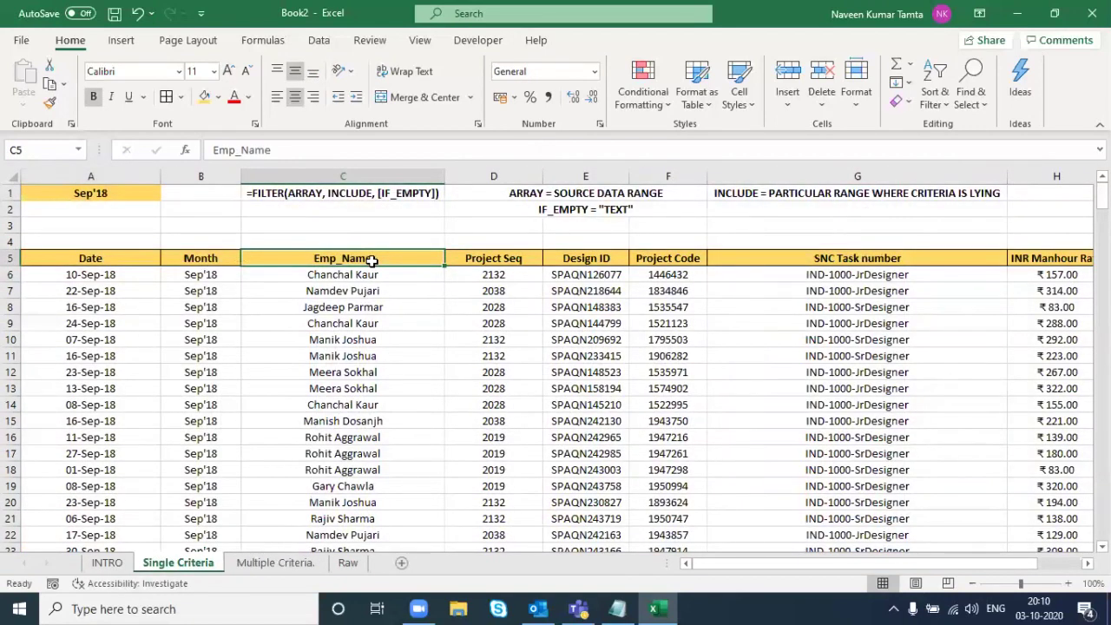
- Change the month criterion in cell A1 of the Single Criteria sheet to May'18
key(Up)
key(Up)
key(Up)
key(Up)
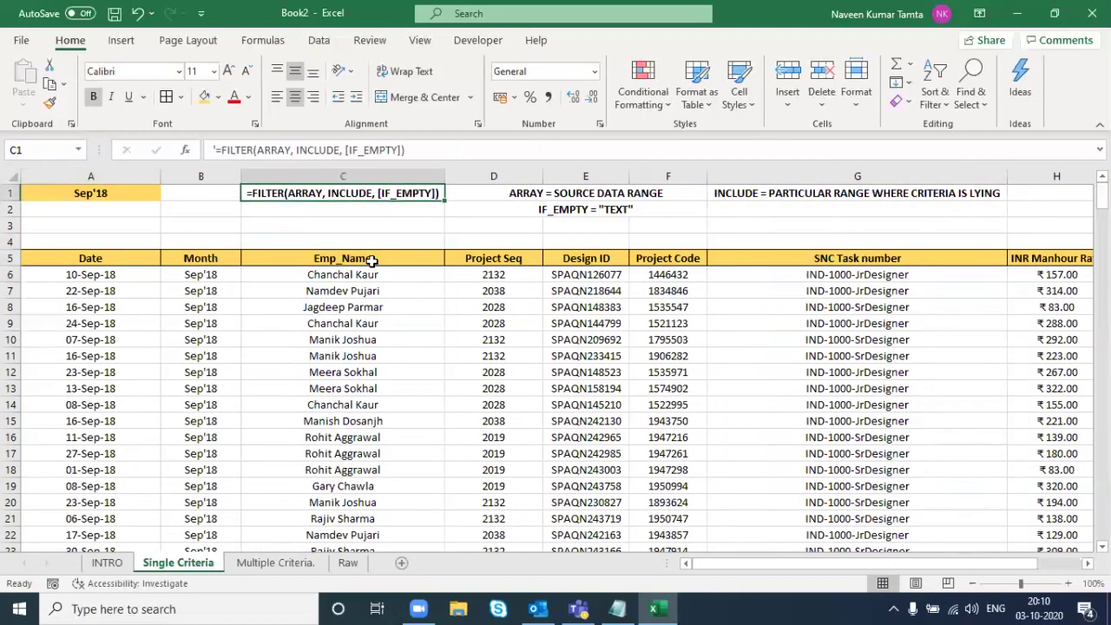
key(Left)
key(Left)
key(alt+Down)
key(Down)
key(Down)
key(Up)
key(Up)
key(Up)
key(Up)
key(Up)
key(Up)
key(Up)
key(Up)
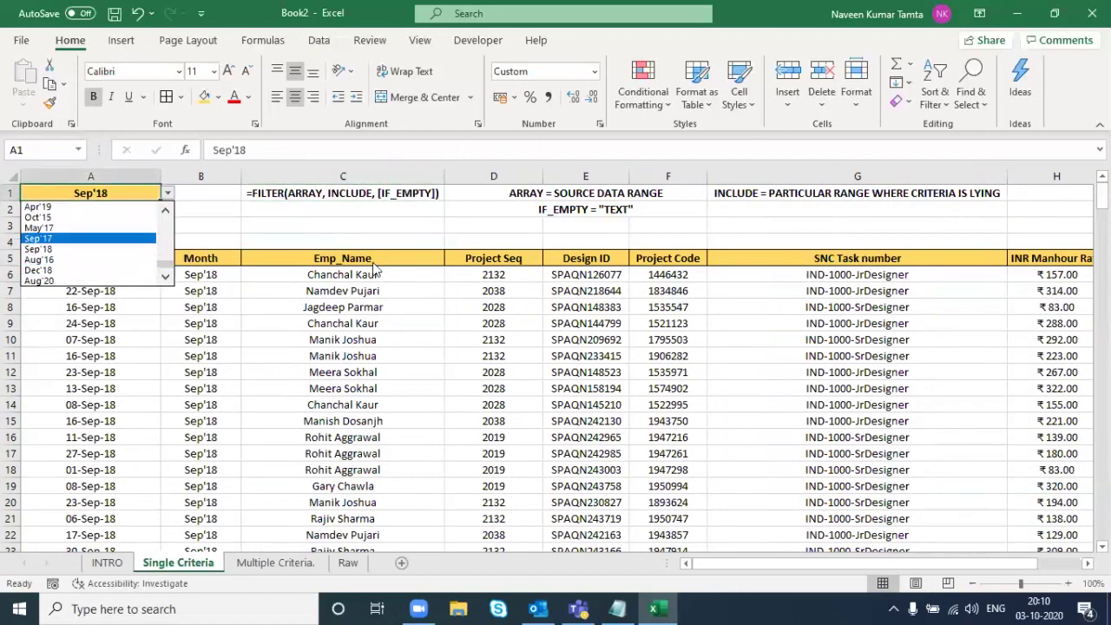
key(Up)
key(Up)
key(Return)
- Select the extracted table from the Date header through its last record to check its extent, and return to cell A1
key(Down)
key(Down)
key(Down)
key(Down)
key(ctrl+shift+Right)
key(ctrl+shift+Down)
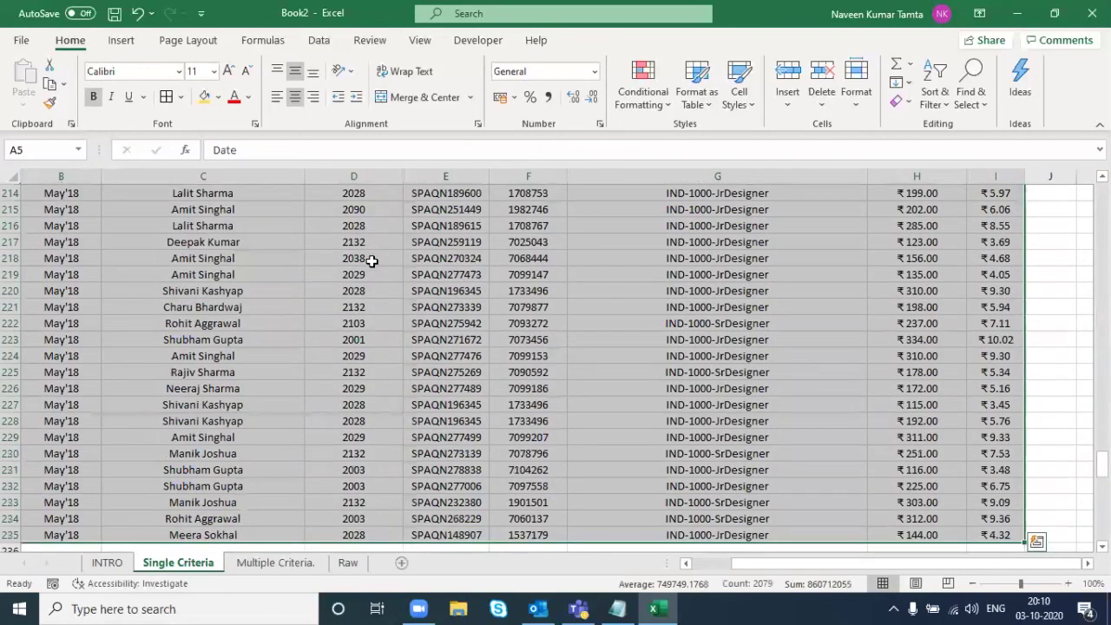
key(ctrl+Home)
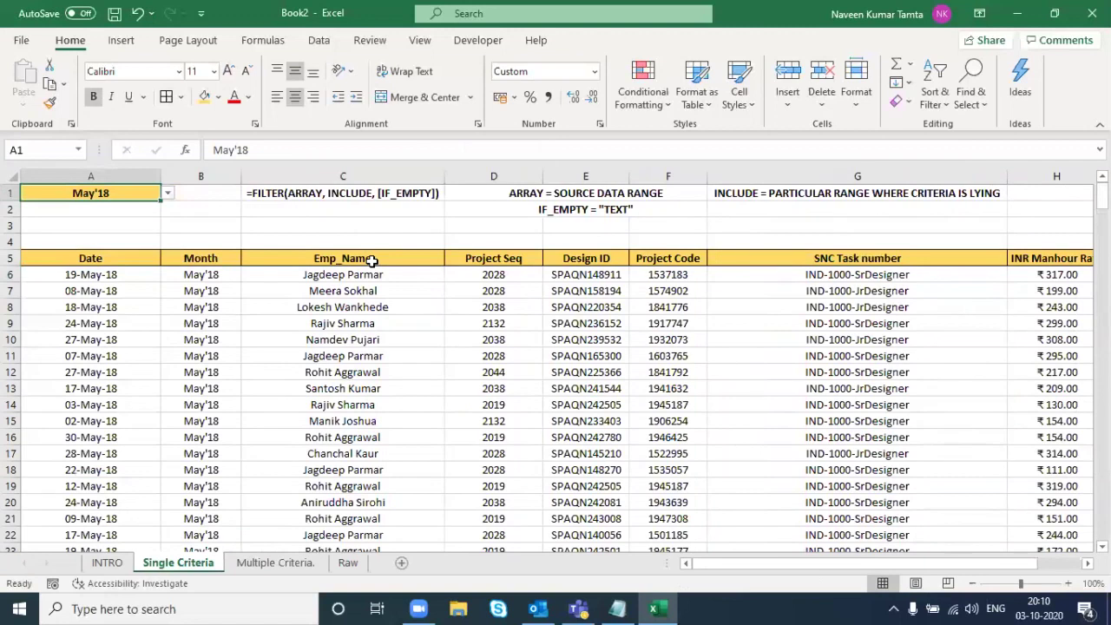
- Choose Dec'18 as the month criterion in cell A1 to extract that month's records
key(alt+Down)
key(Down)
key(Down)
key(Down)
key(Down)
key(Down)
key(Down)
key(Down)
key(Return)
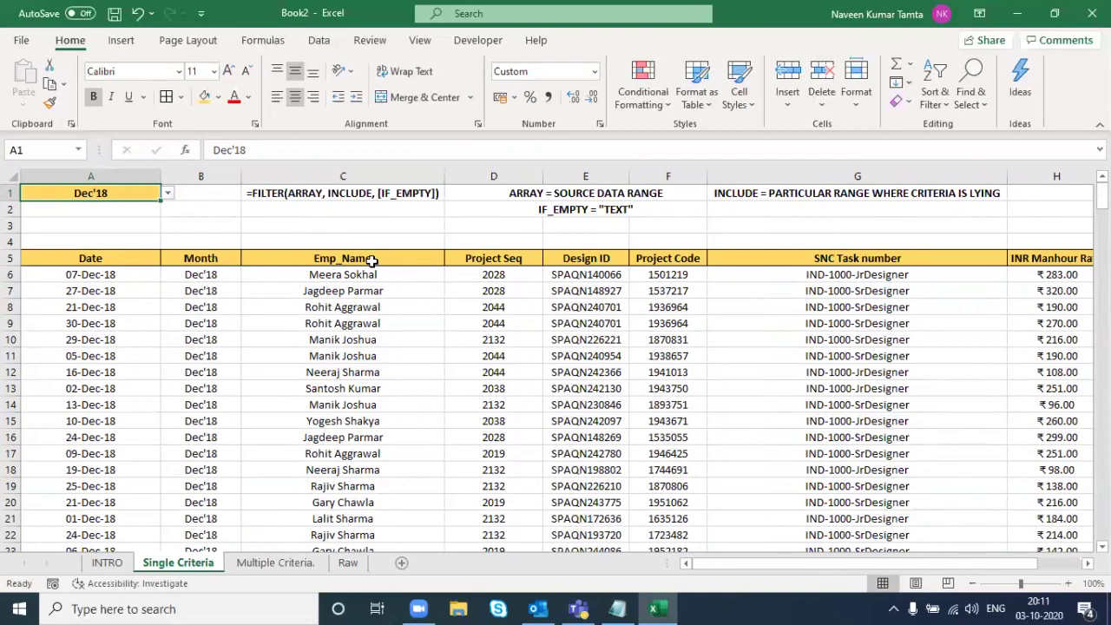
- Narrow columns A, B and C on the Single Criteria sheet so the whole extracted table fits in view
drag(161, 174, 96, 175)
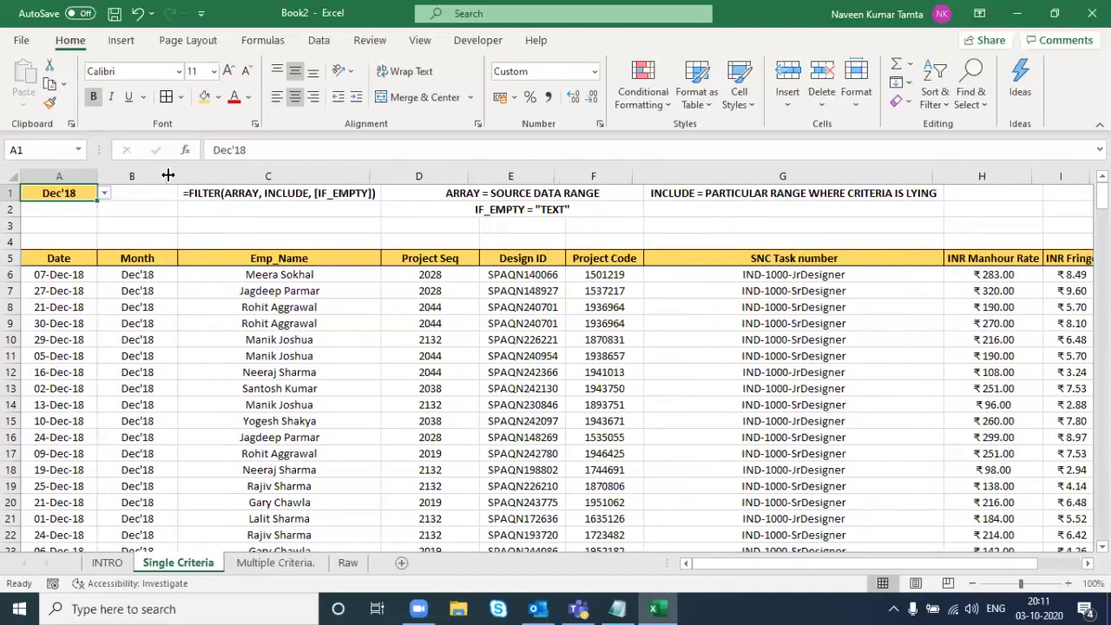
drag(167, 176, 166, 175)
drag(370, 175, 310, 176)
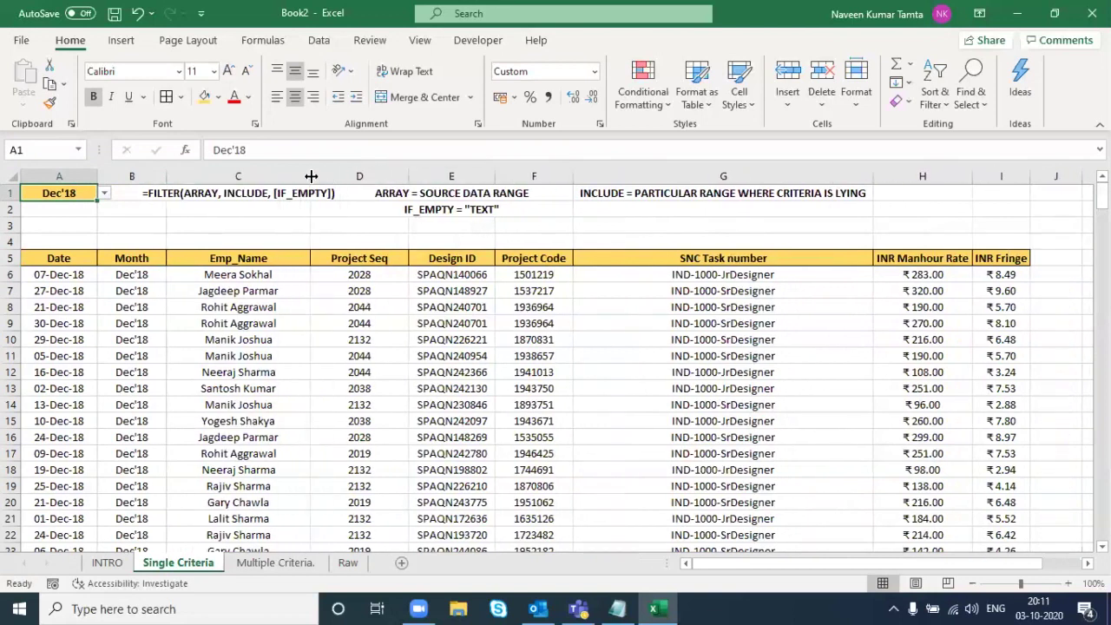
click(245, 257)
key(Left)
key(Left)
key(Down)
key(Right)
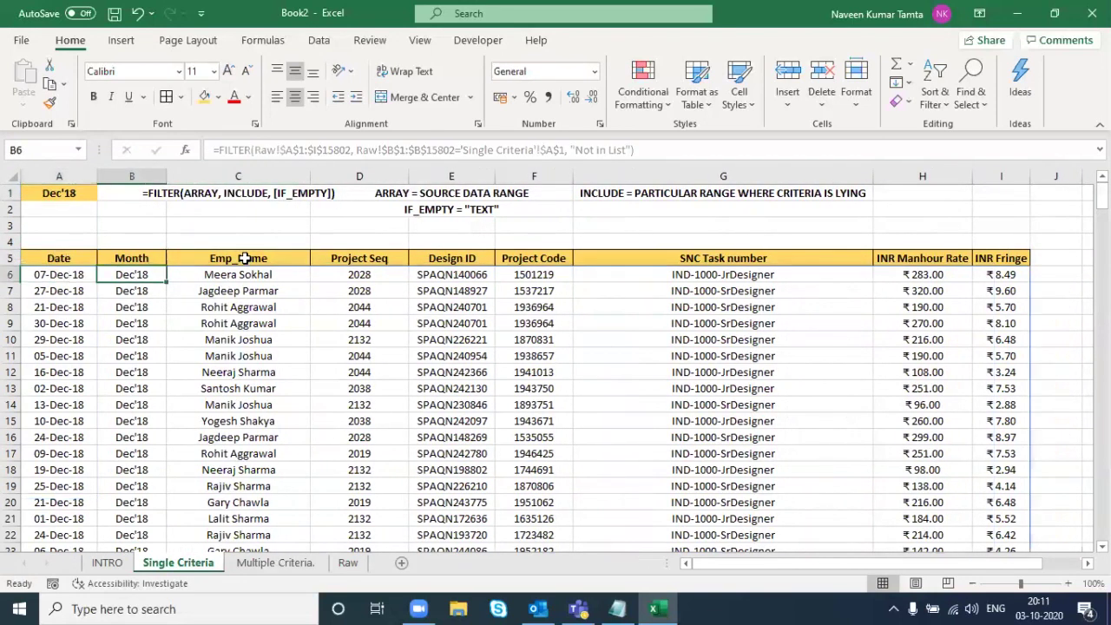
key(Right)
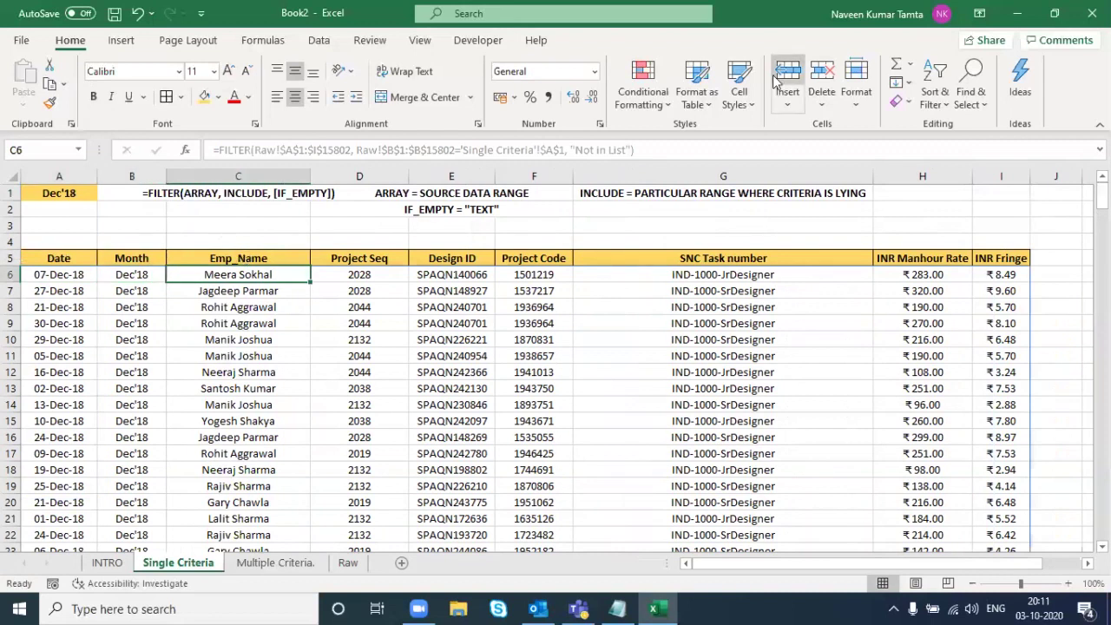
- Copy the FILTER syntax notes in C1:G2 of the Single Criteria sheet
click(482, 235)
key(ctrl+Up)
key(ctrl+Left)
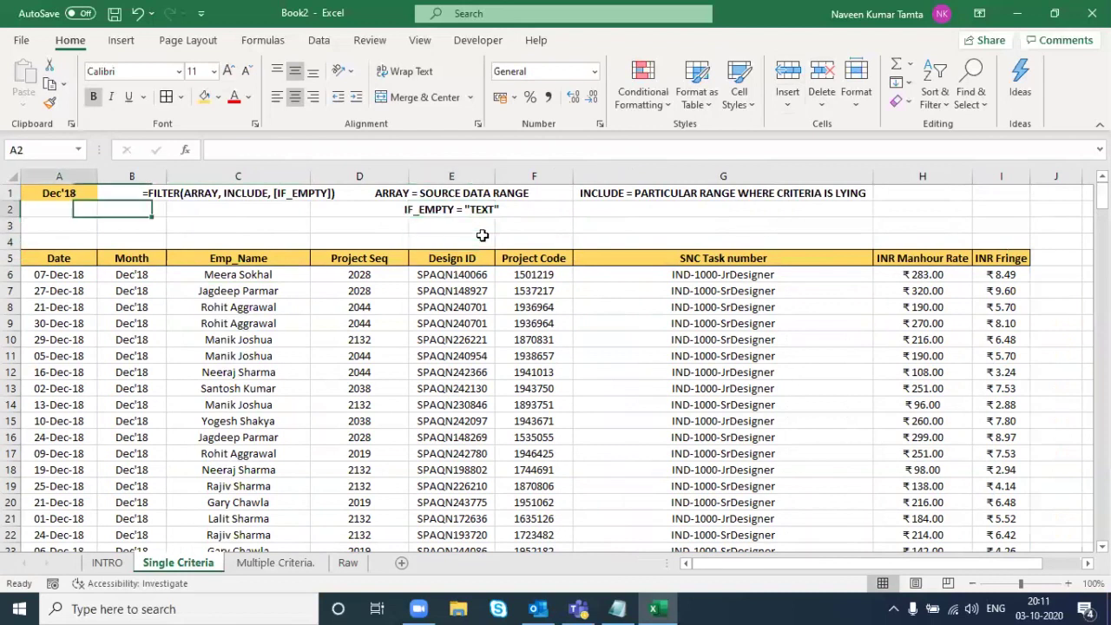
key(Right)
key(Up)
key(Right)
key(shift+Right)
key(shift+Right)
key(shift+Right)
key(shift+Right)
key(shift+Right)
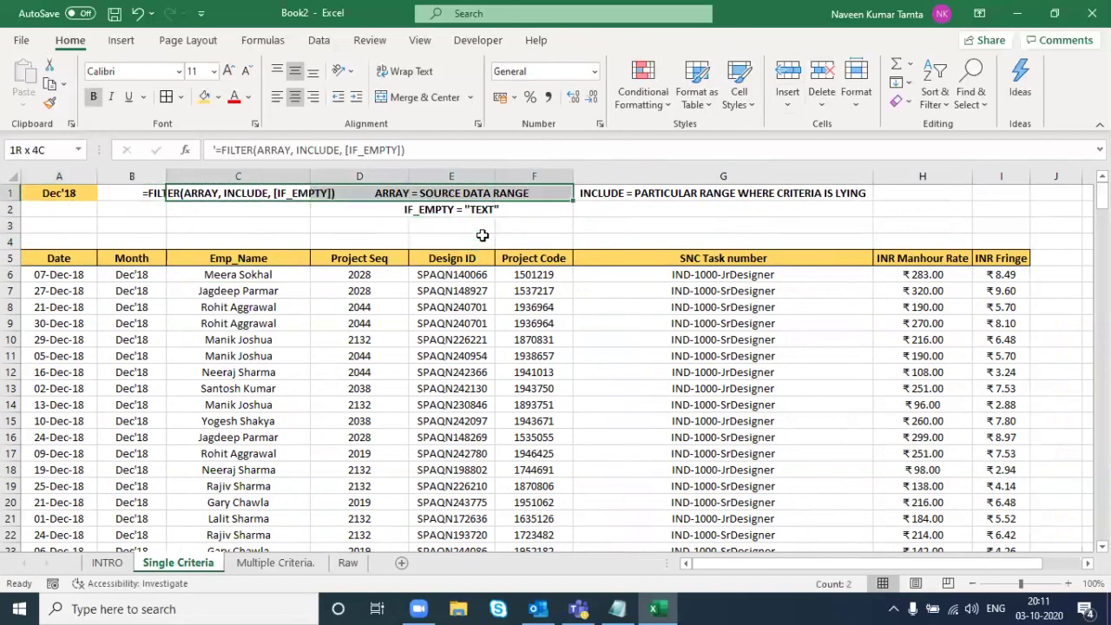
key(shift+Left)
key(shift+Down)
key(ctrl+c)
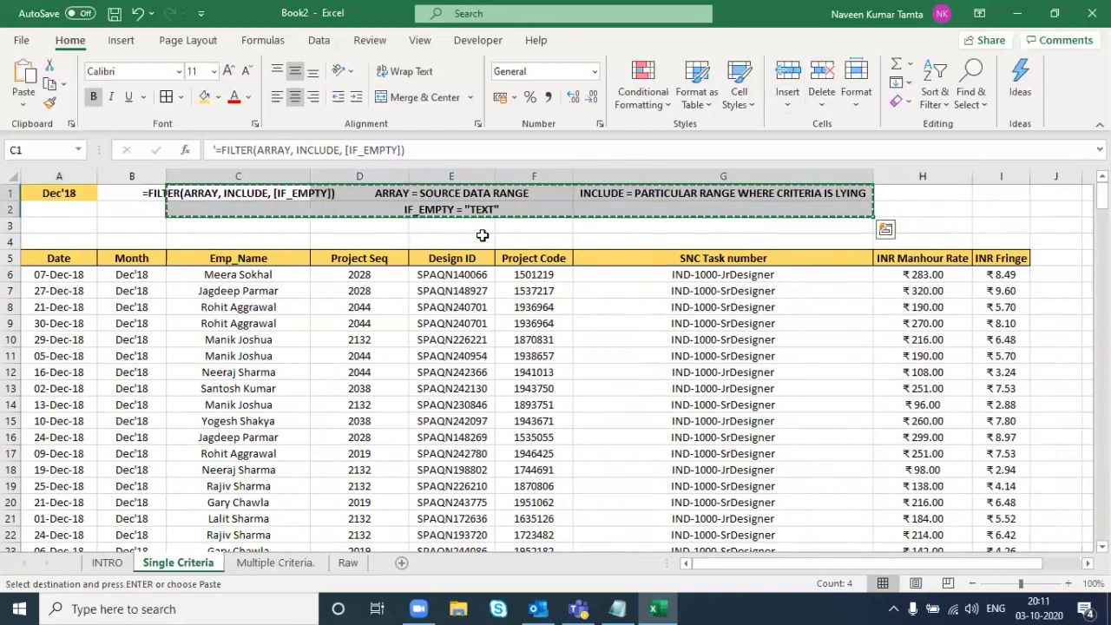
- Paste the copied syntax notes at cell D1 of the Multiple Criteria sheet
click(287, 570)
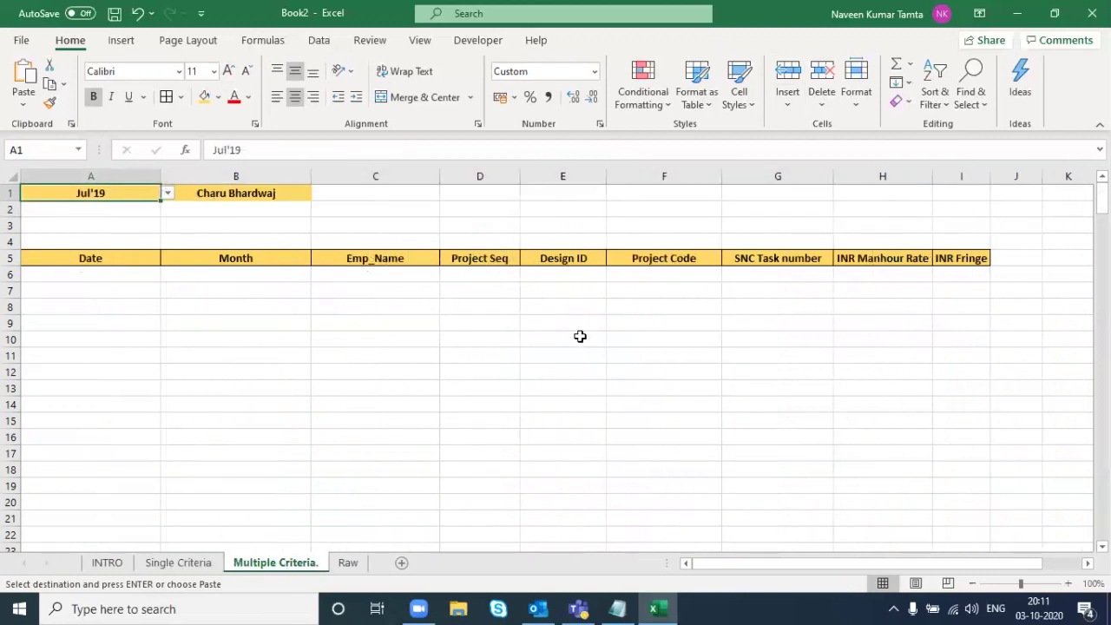
click(475, 188)
key(Return)
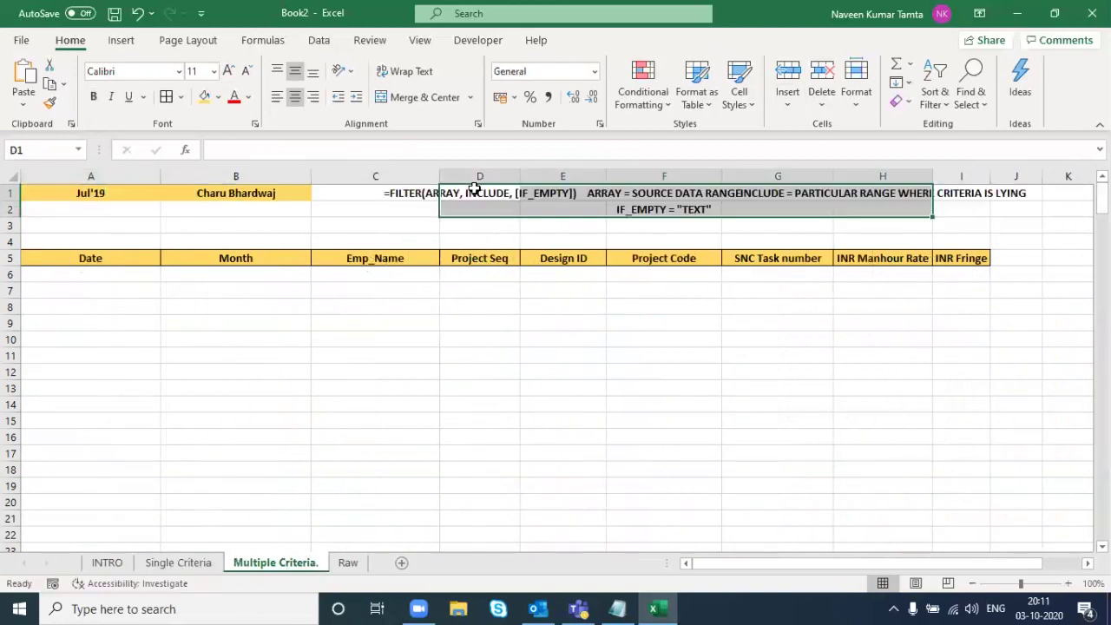
- AutoFit the width of column F on the Multiple Criteria sheet to the array note in F1
key(Left)
key(Left)
key(Right)
key(Right)
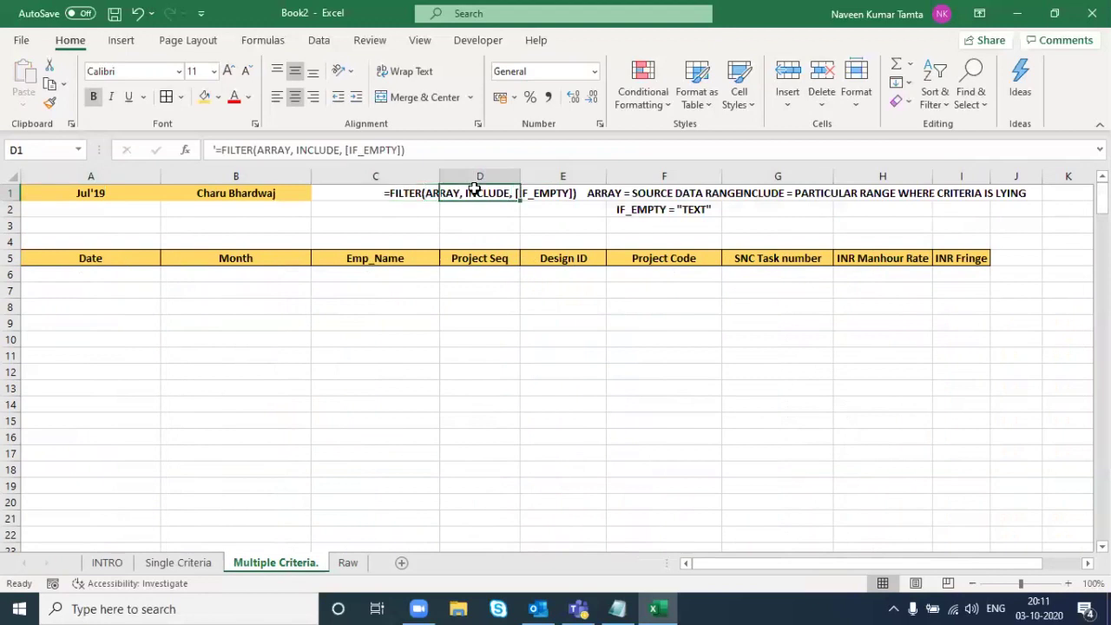
key(Left)
key(Right)
key(Right)
key(Right)
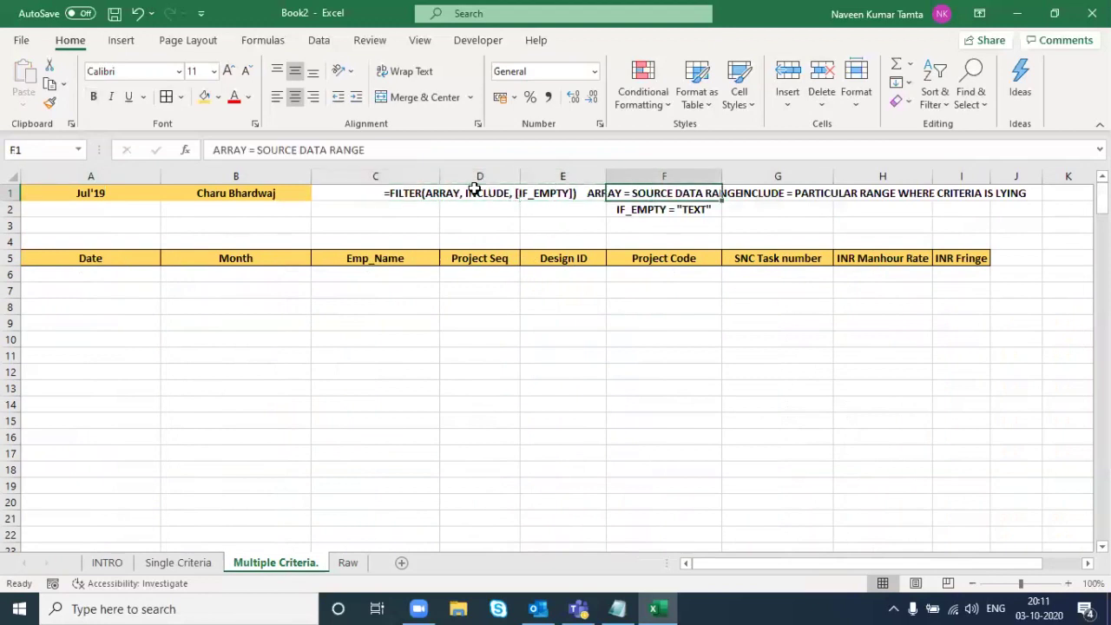
key(Right)
key(Left)
key(alt)
key(h)
key(o)
key(i)
- Review the FILTER syntax notes and the month and employee name criteria in row 1 of the Multiple Criteria sheet
key(Left)
key(Left)
key(Left)
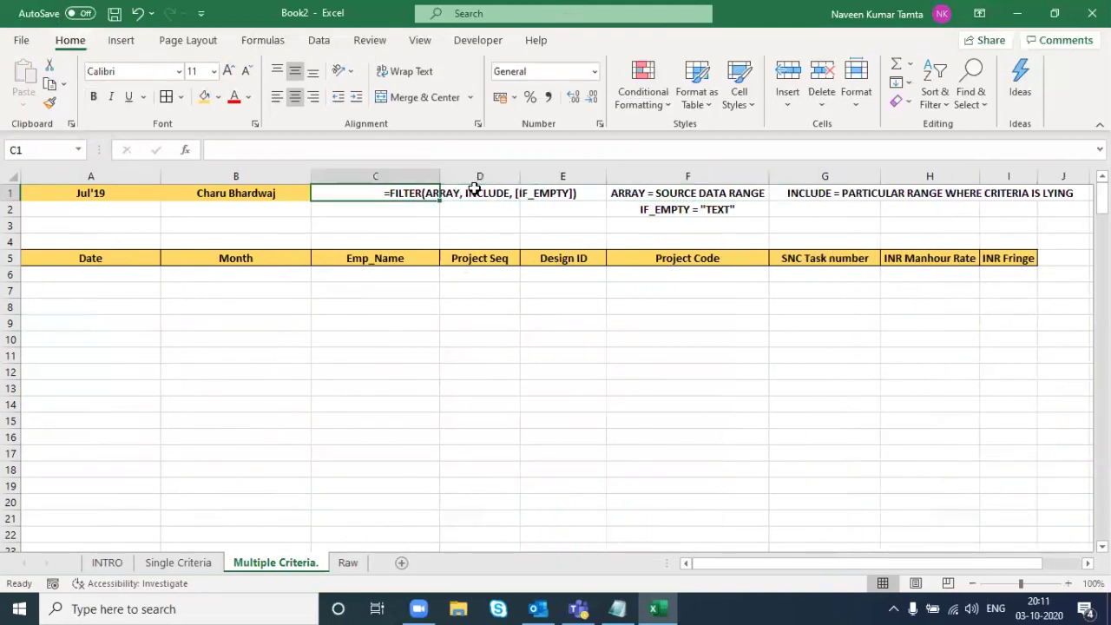
key(Right)
key(Left)
key(Right)
key(Right)
key(Right)
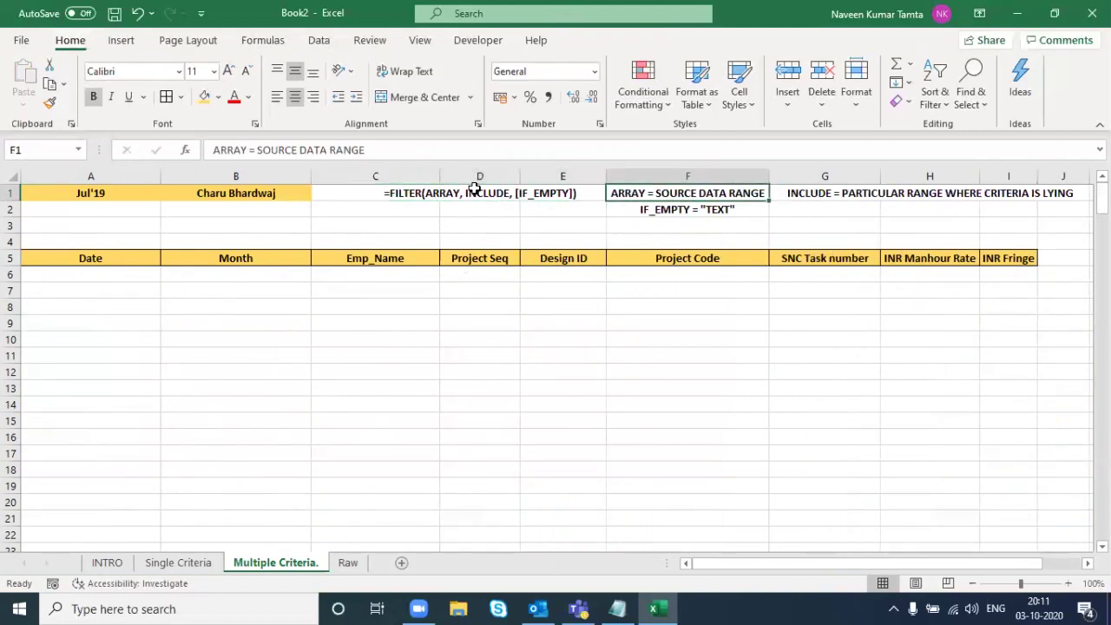
key(Right)
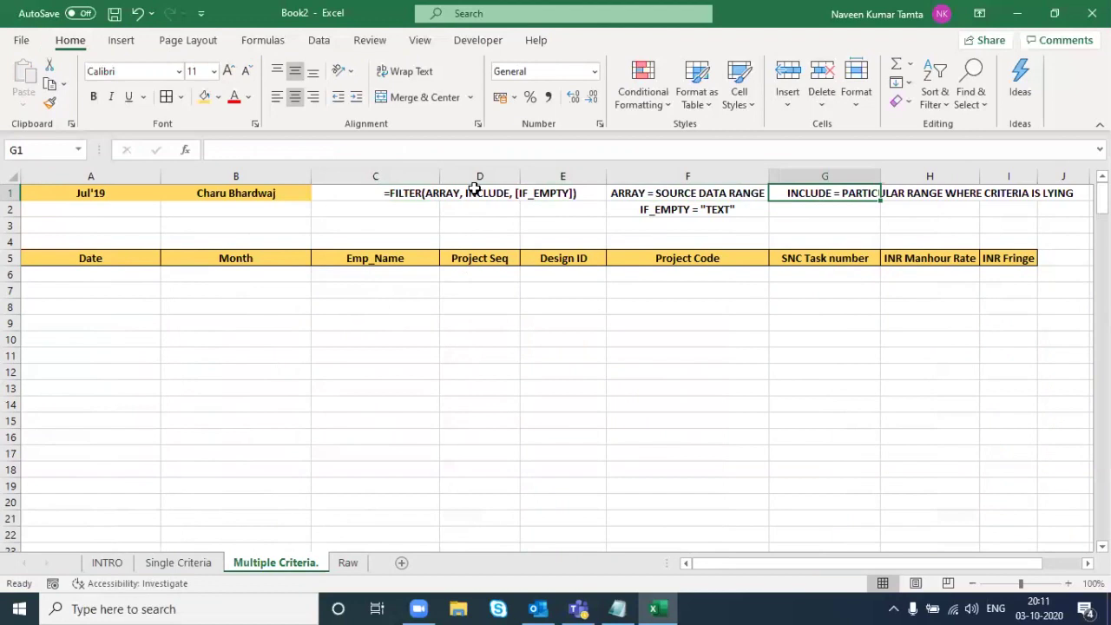
key(Left)
key(Left)
key(Left)
key(Left)
key(Left)
key(Left)
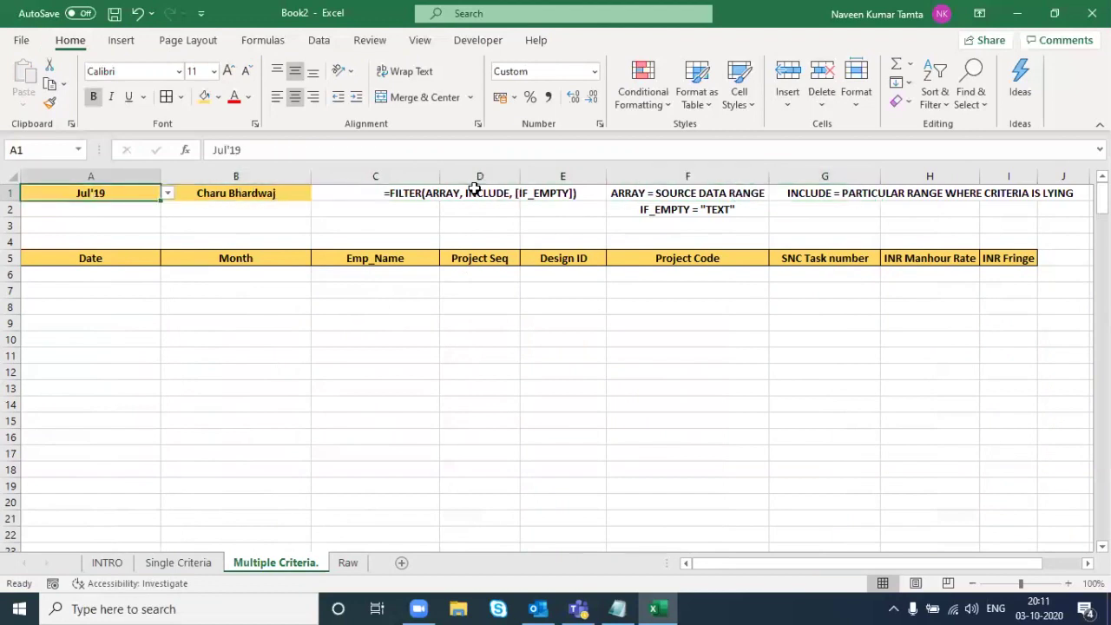
key(Right)
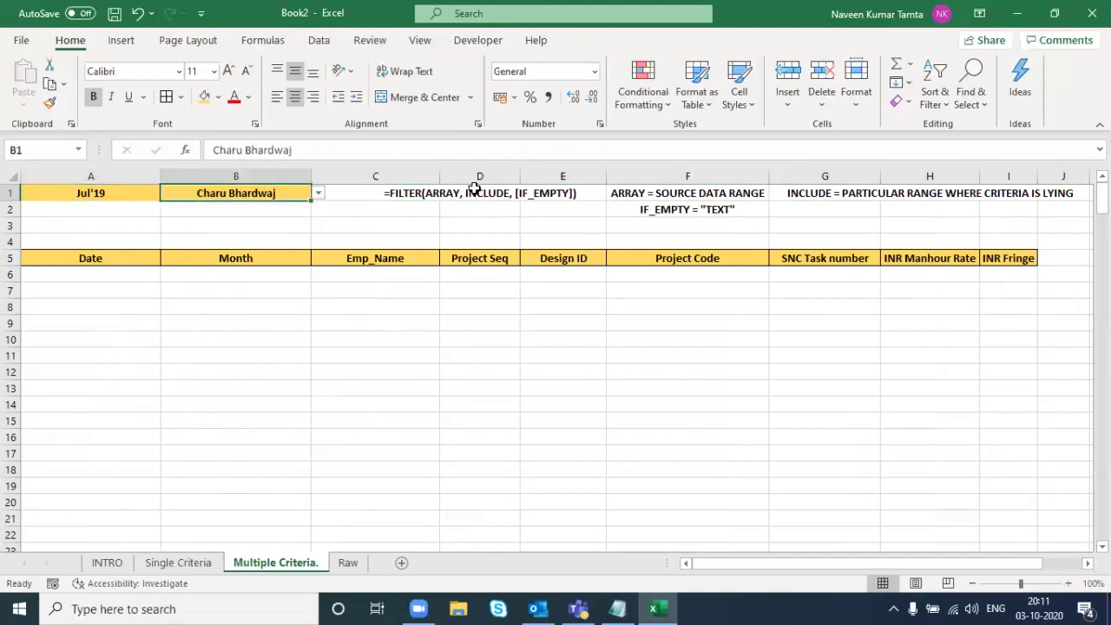
- Start a FILTER formula in cell A6 of the Multiple Criteria sheet with the absolute range Raw!$A$1:$I$15802 as its array
key(Down)
key(Down)
key(Down)
key(Down)
key(Down)
key(Left)
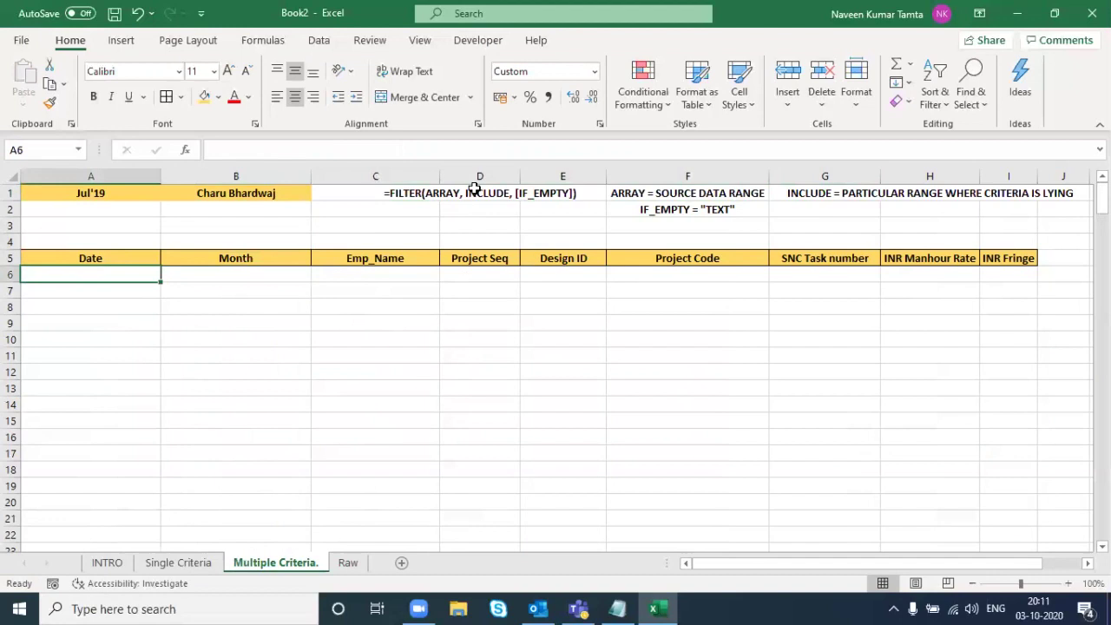
text(=filter)
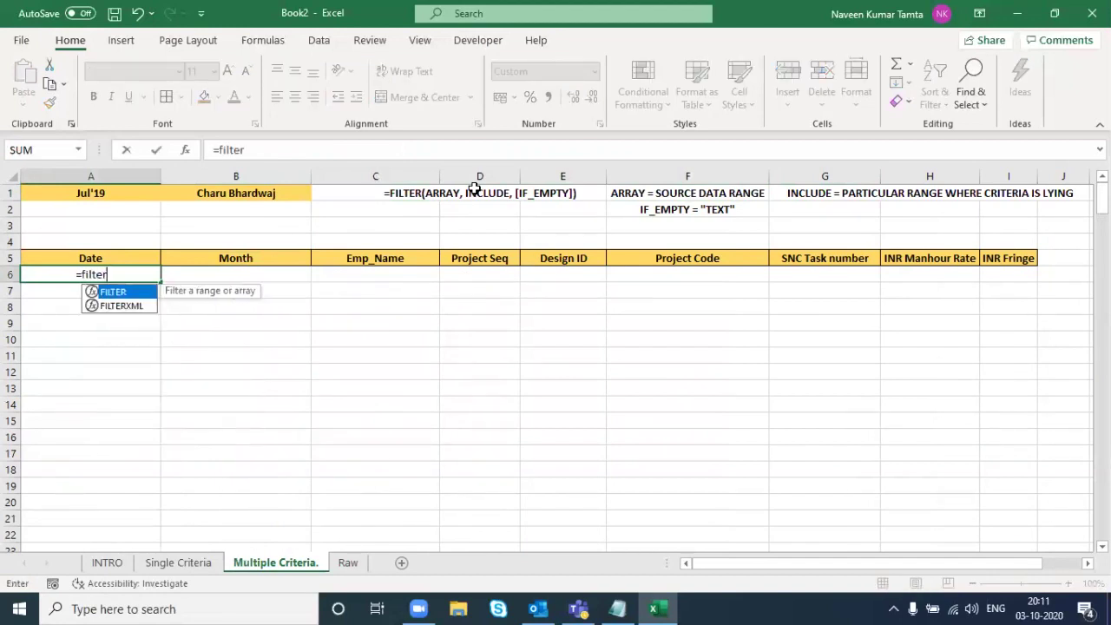
key(Tab)
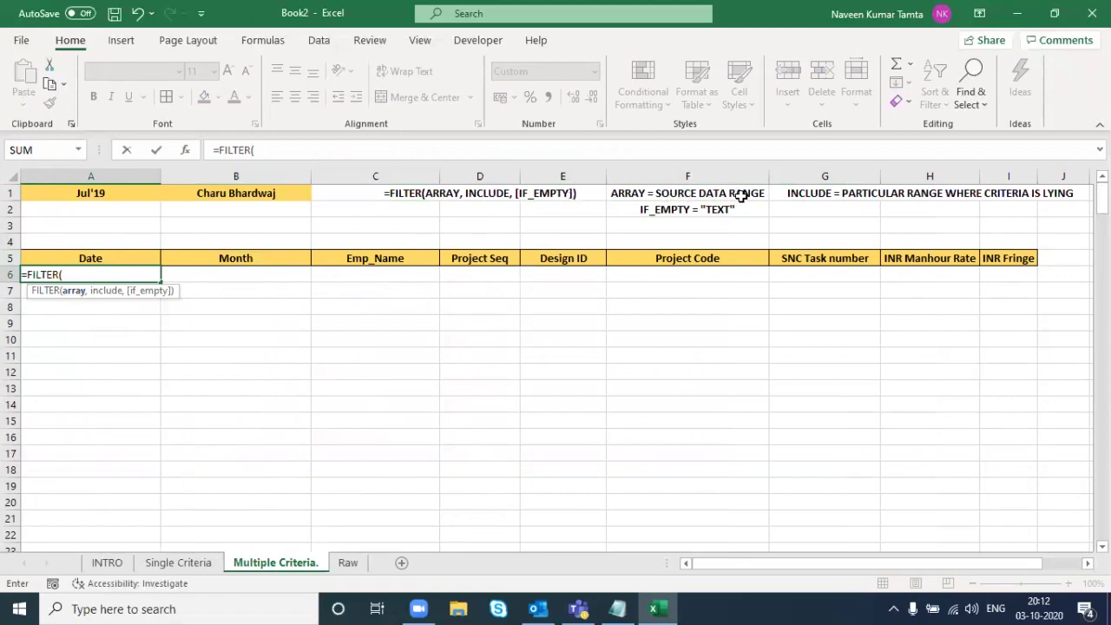
click(348, 563)
key(ctrl+Home)
key(ctrl+shift+Right)
key(ctrl+shift+Down)
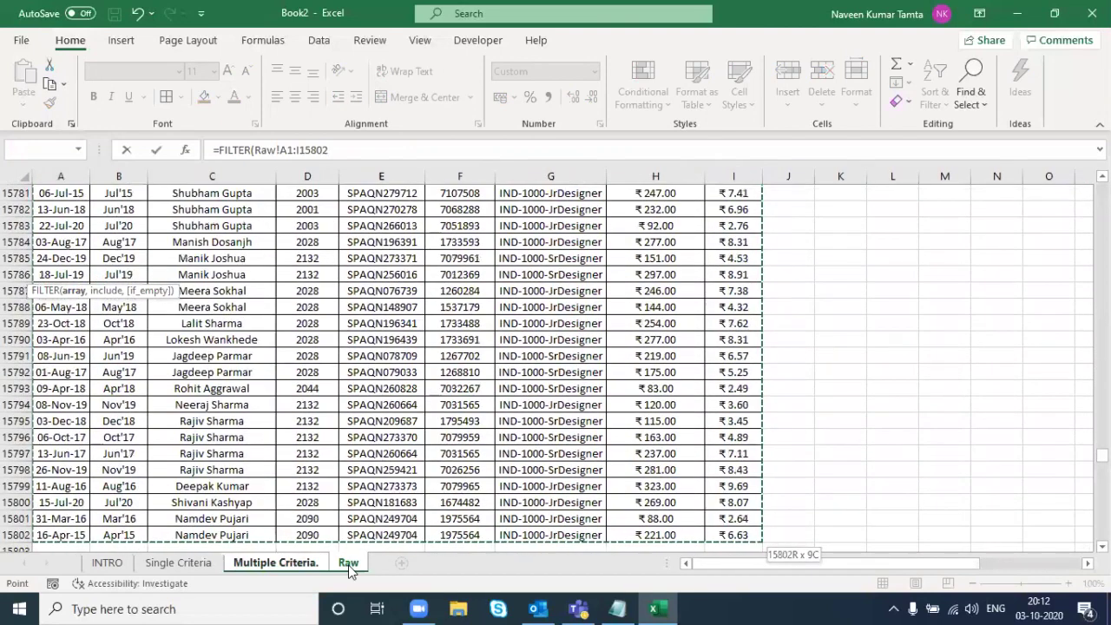
key(F4)
text(,)
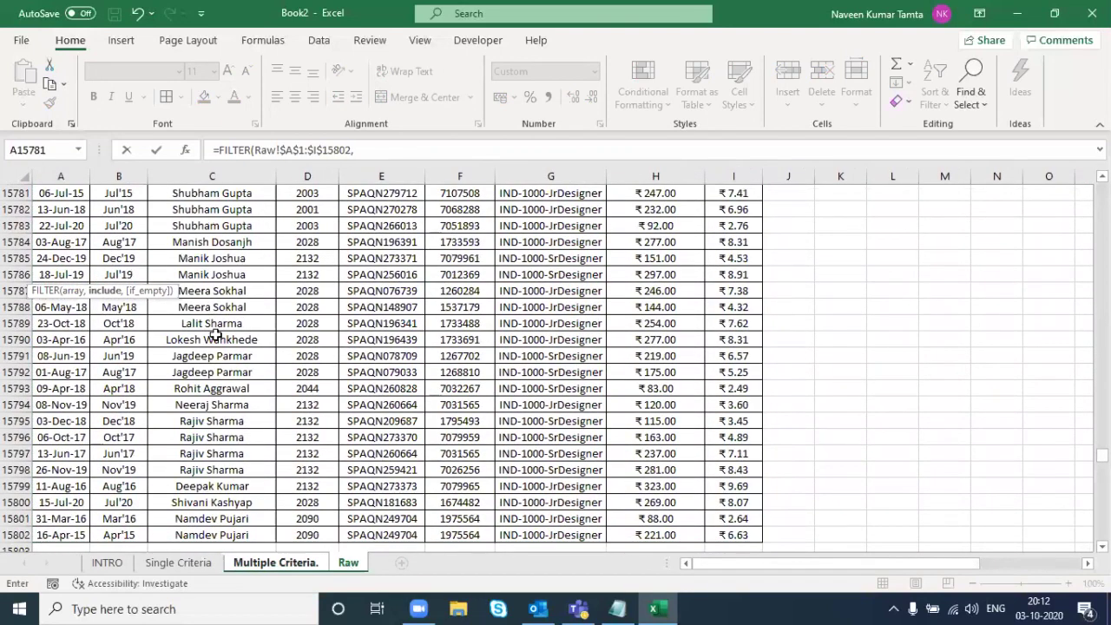
drag(149, 290, 962, 226)
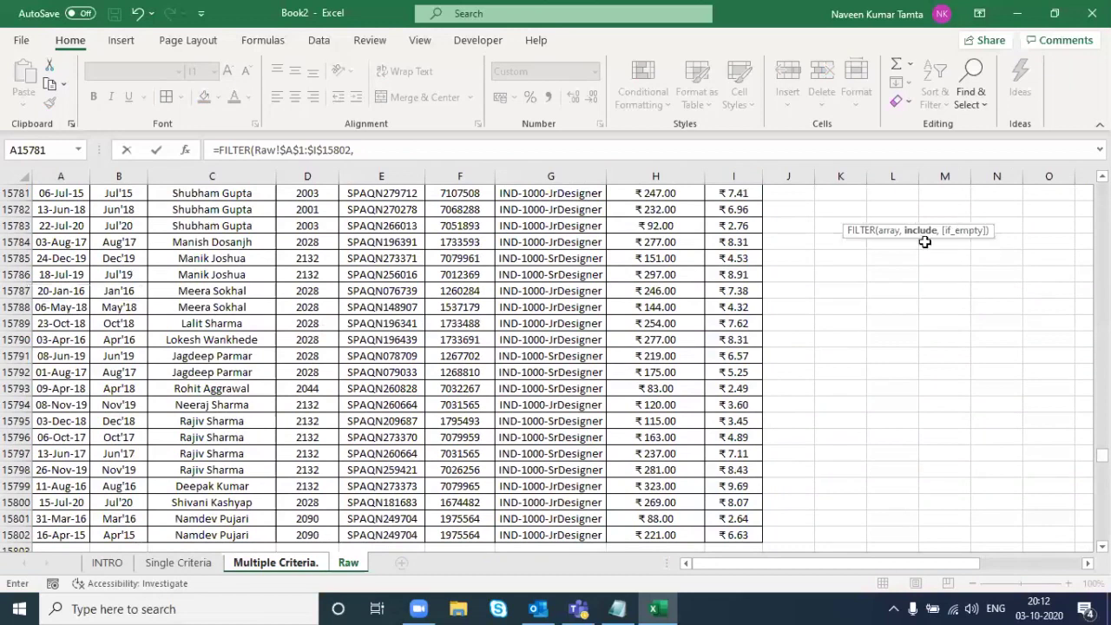
click(262, 562)
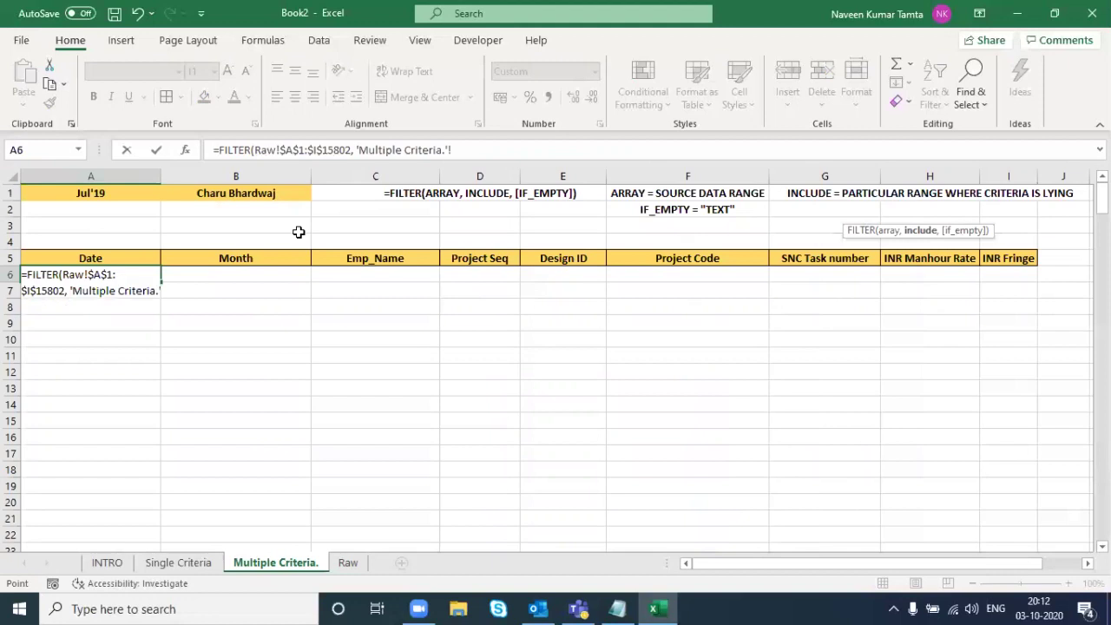
key(BackSpace)
key(BackSpace)
key(BackSpace)
key(BackSpace)
key(BackSpace)
key(BackSpace)
key(BackSpace)
key(BackSpace)
key(BackSpace)
key(BackSpace)
key(BackSpace)
key(BackSpace)
key(BackSpace)
key(BackSpace)
key(BackSpace)
key(BackSpace)
key(BackSpace)
key(BackSpace)
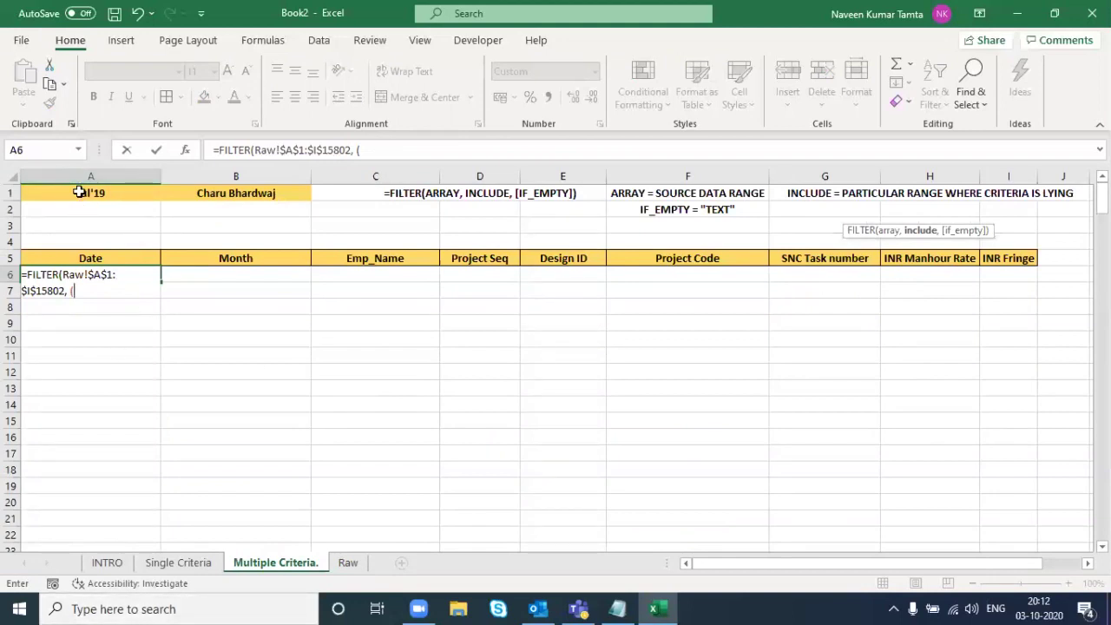
- Add the bracketed include condition that Raw!$B$1:$B$15802 equals the month criterion in 'Multiple Criteria.'!$A$1
click(348, 562)
click(189, 457)
key(ctrl+Up)
key(Left)
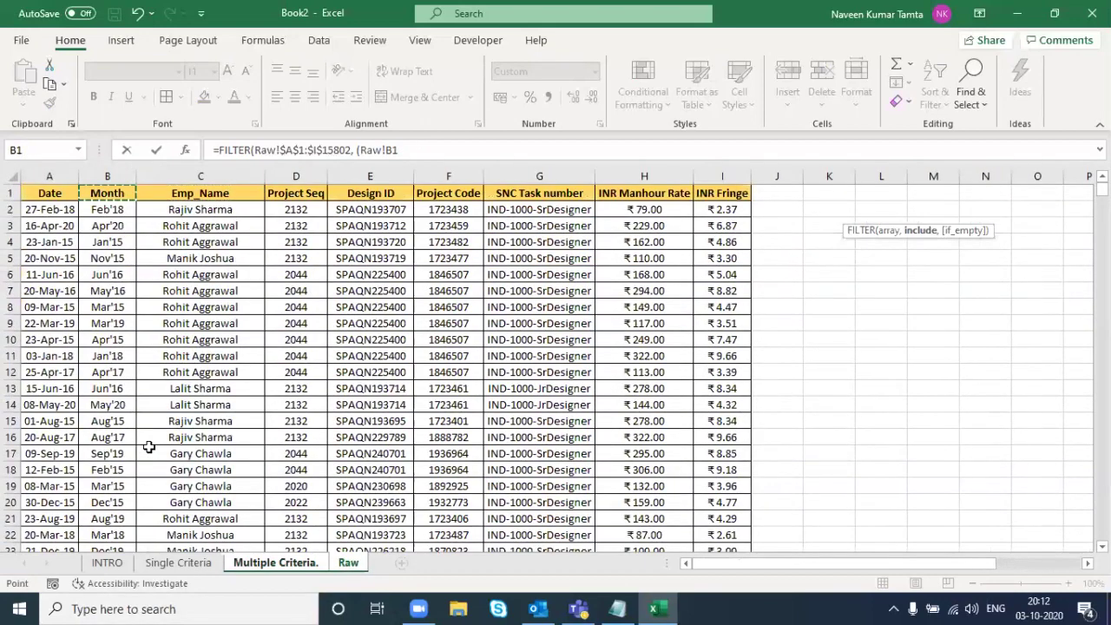
key(ctrl+shift+Down)
key(F4)
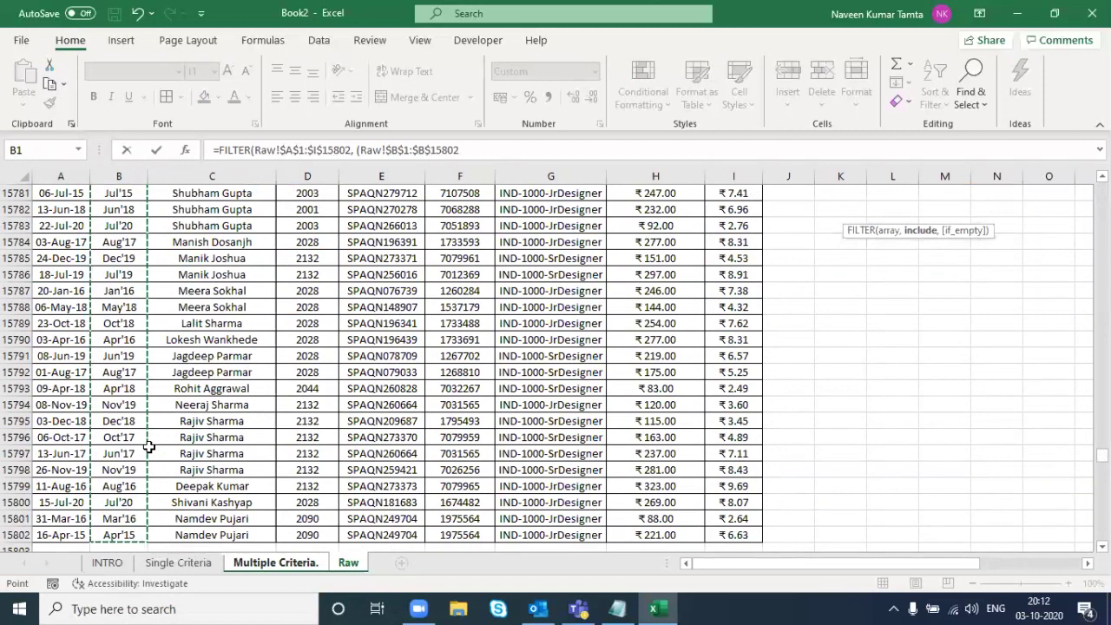
text(=)
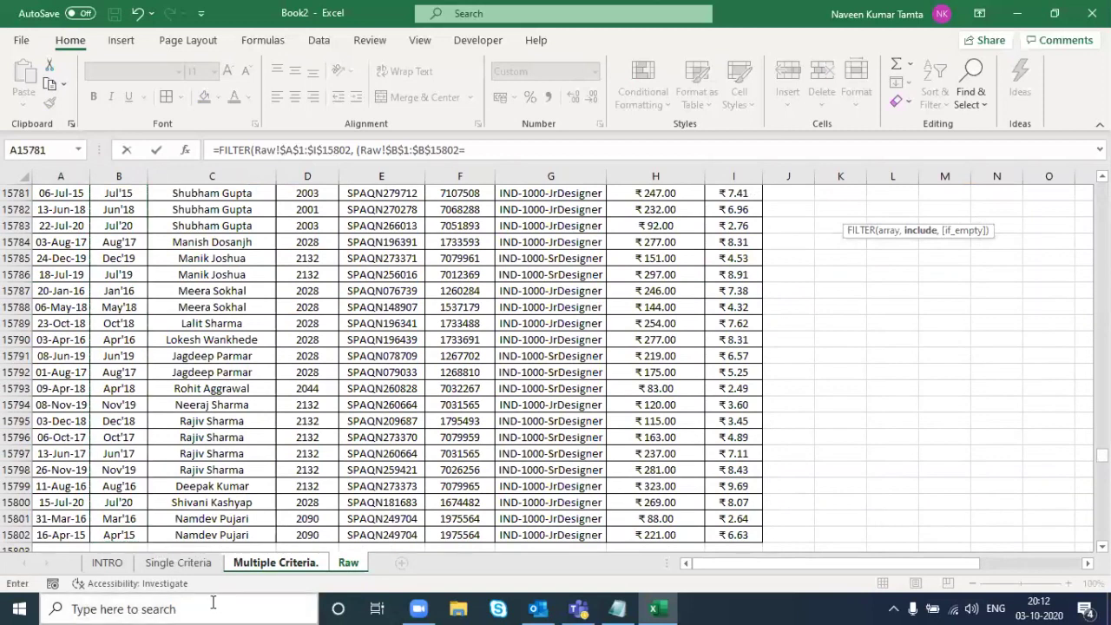
click(274, 564)
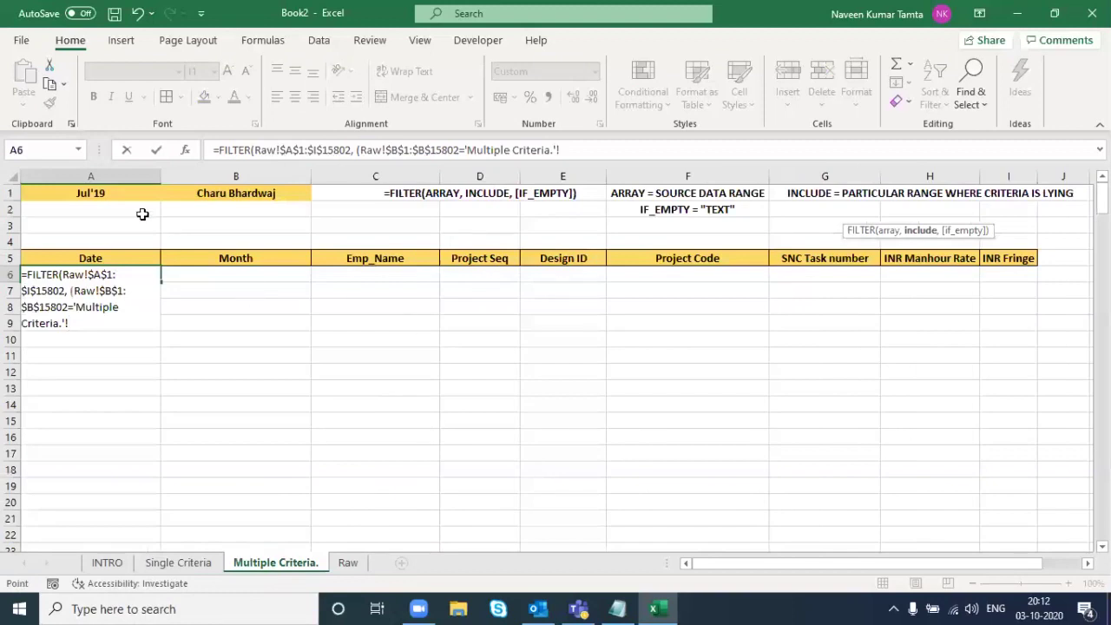
click(94, 193)
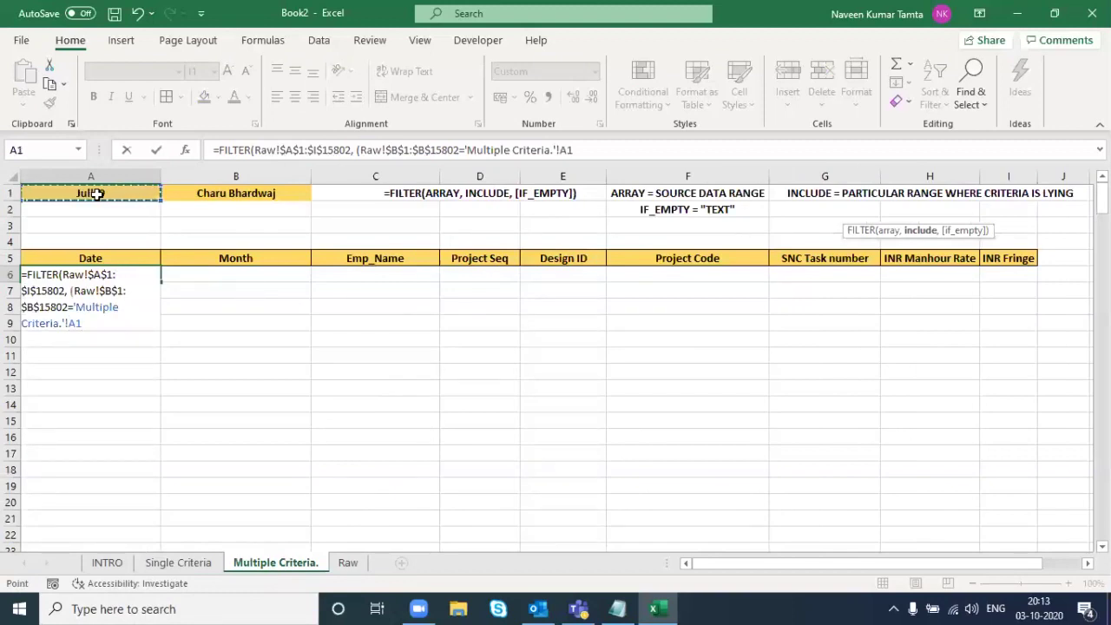
key(F4)
text())
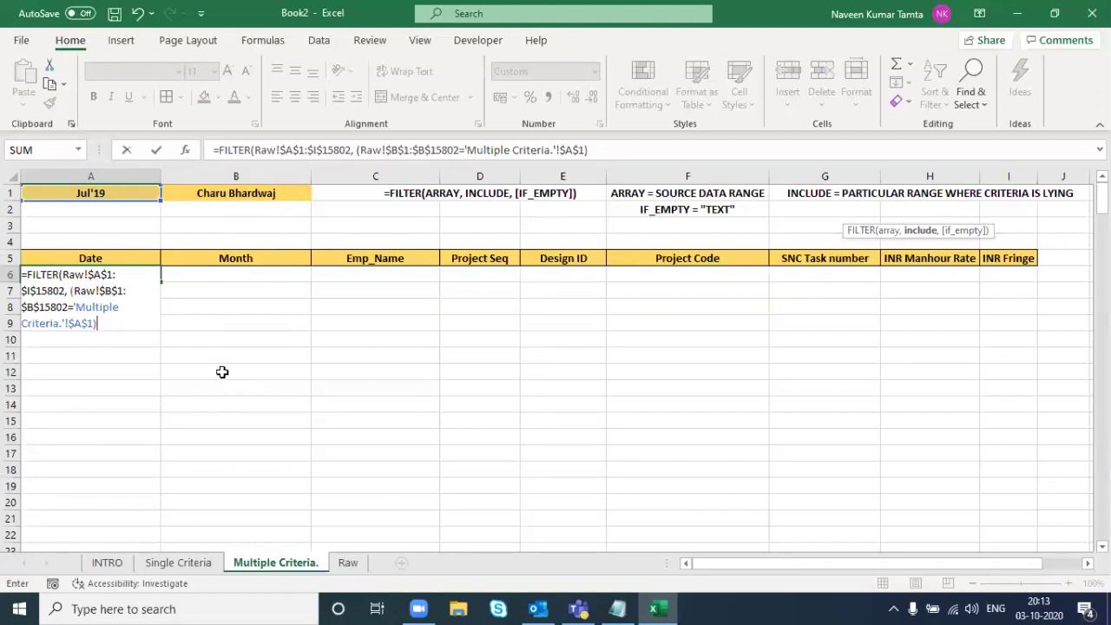
- Multiply the month condition by a second bracketed condition that begins with the absolute range Raw!$C$1:$C$15802
click(636, 149)
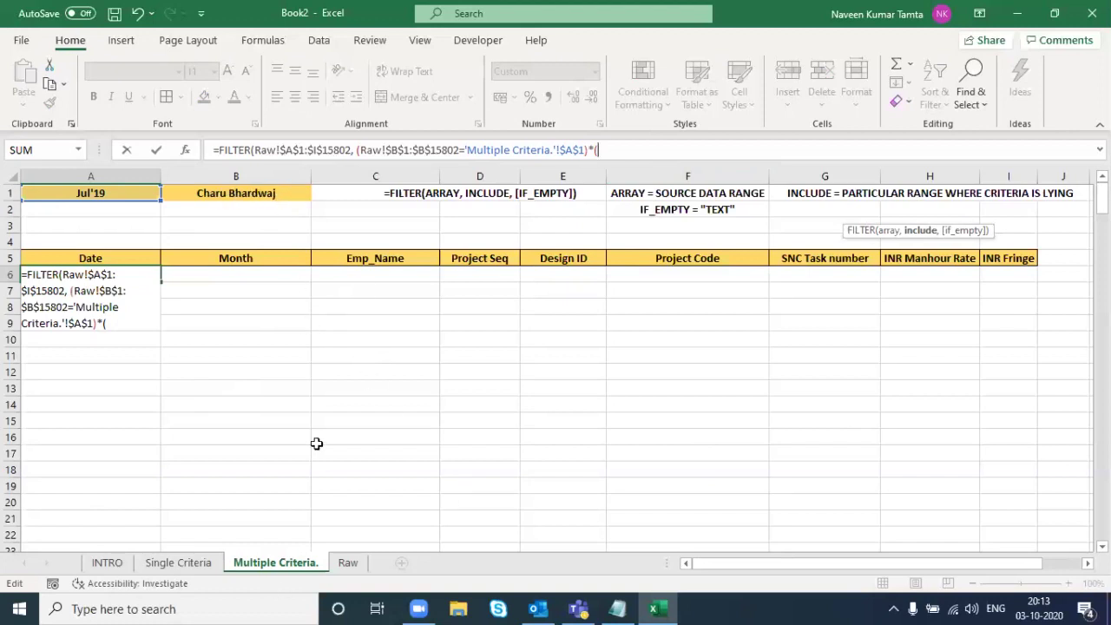
click(346, 564)
click(218, 365)
key(ctrl+Up)
key(ctrl+shift+Down)
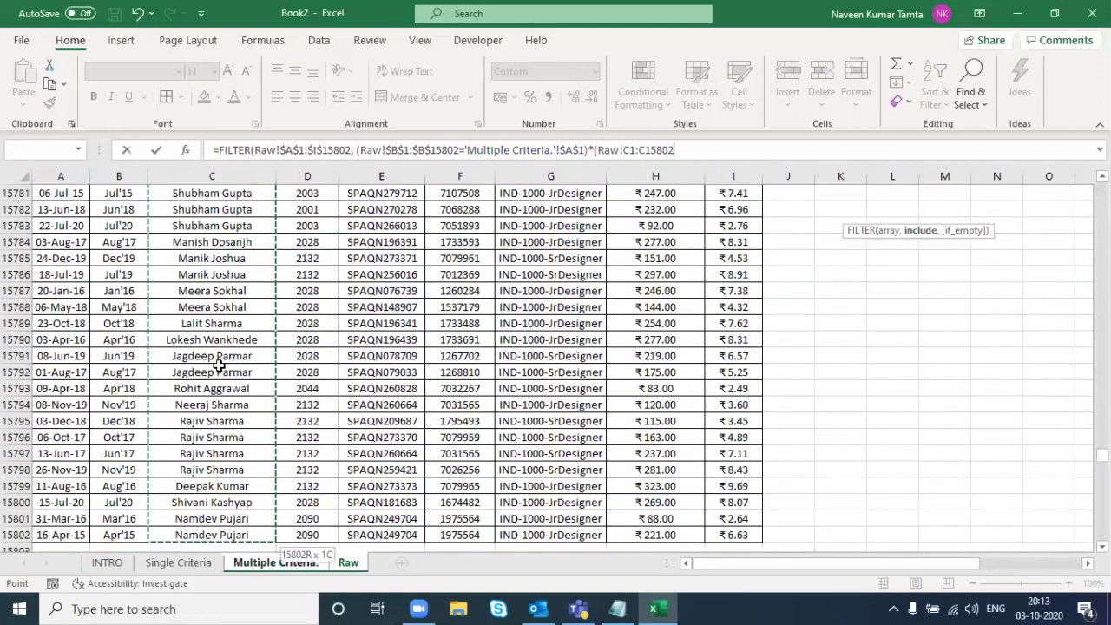
key(F4)
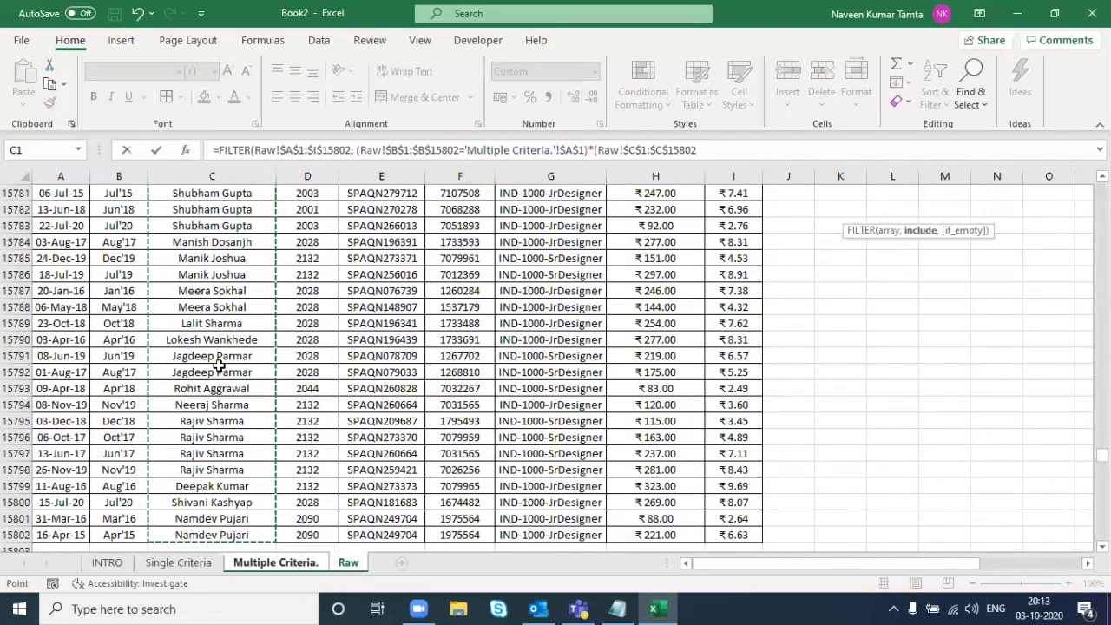
- Compare that range with the employee name criterion in 'Multiple Criteria.'!$B$1 and close the second condition's bracket
text(=)
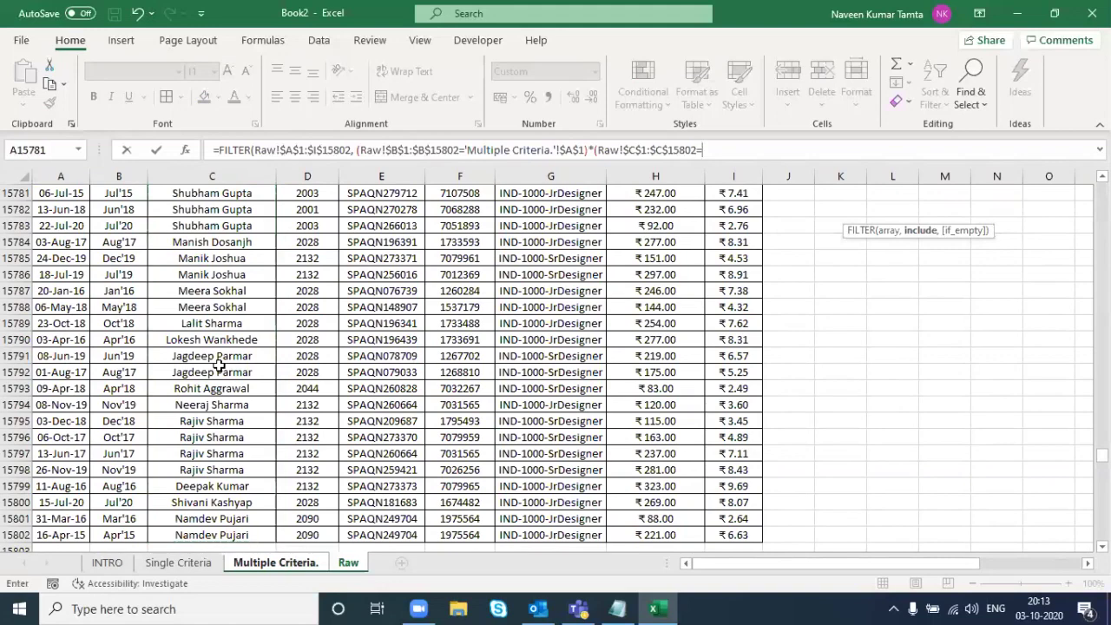
click(178, 563)
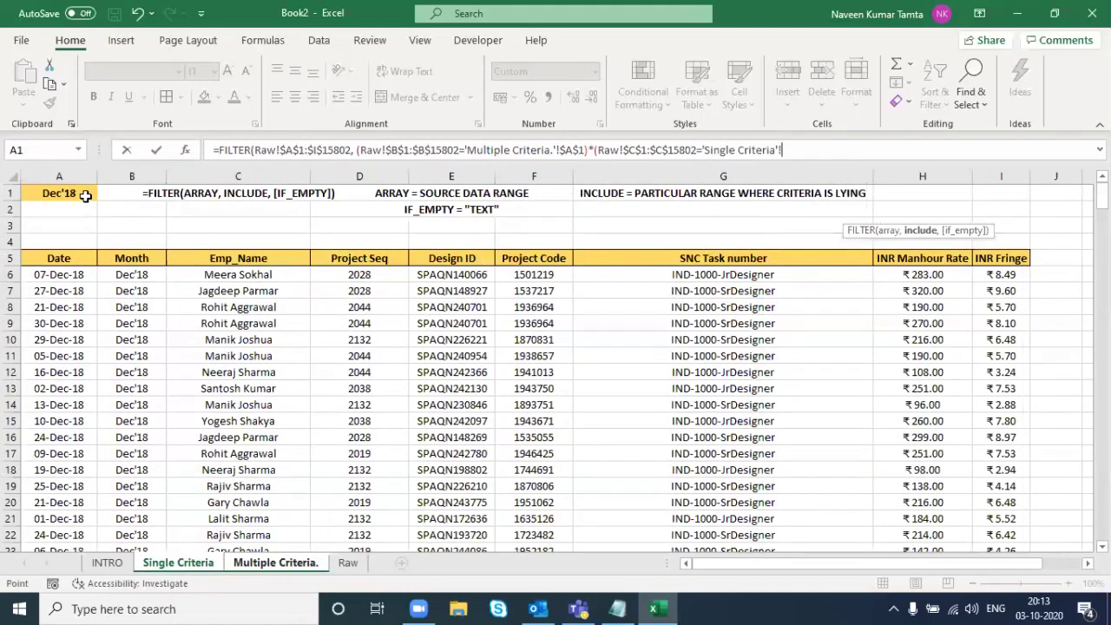
click(293, 563)
click(227, 193)
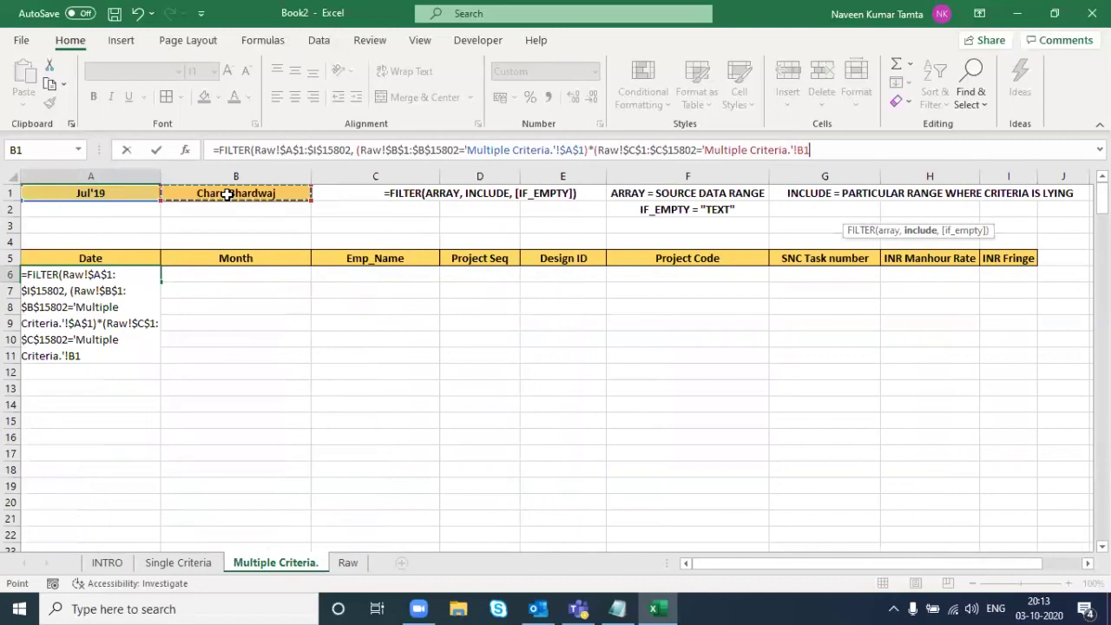
key(F4)
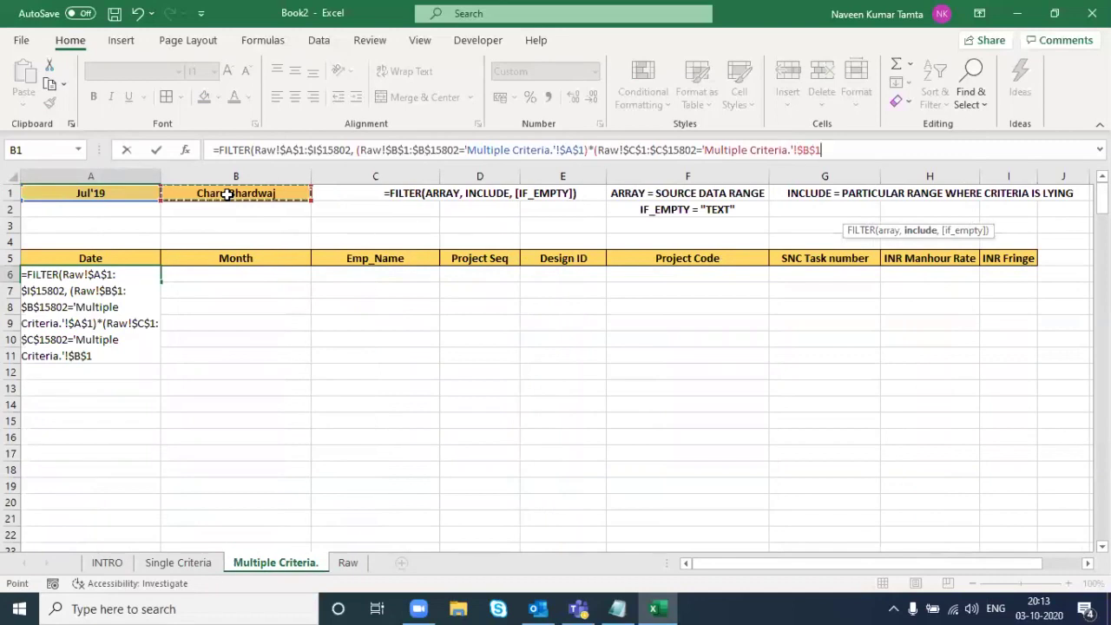
text(),)
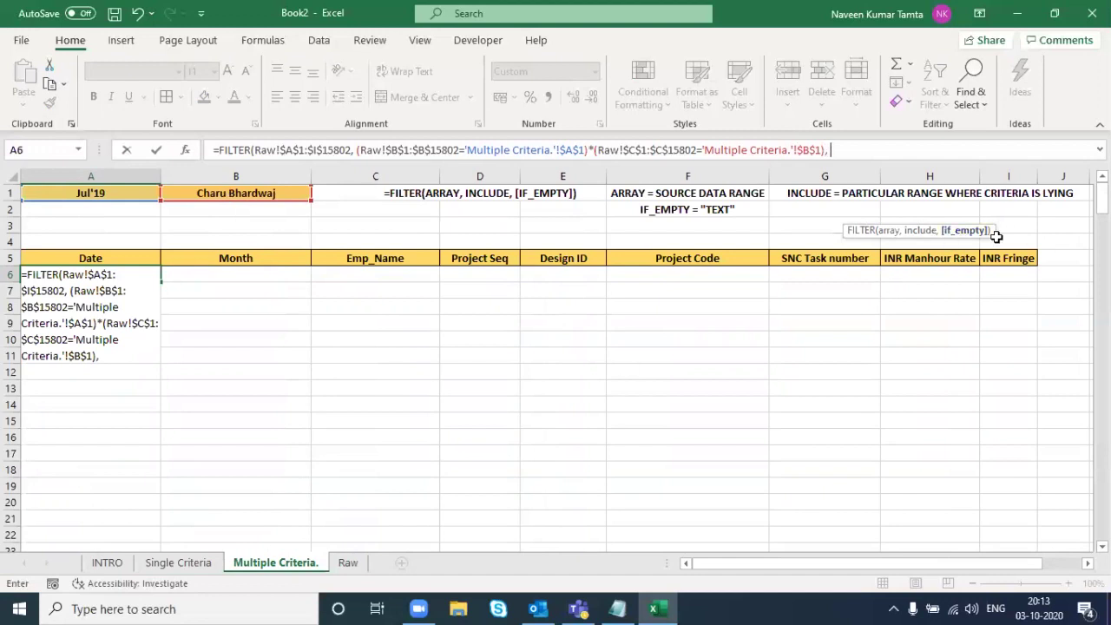
- Add "Not In List" as the FILTER formula's if_empty text and enter the completed formula in A6
text( "Not In List)
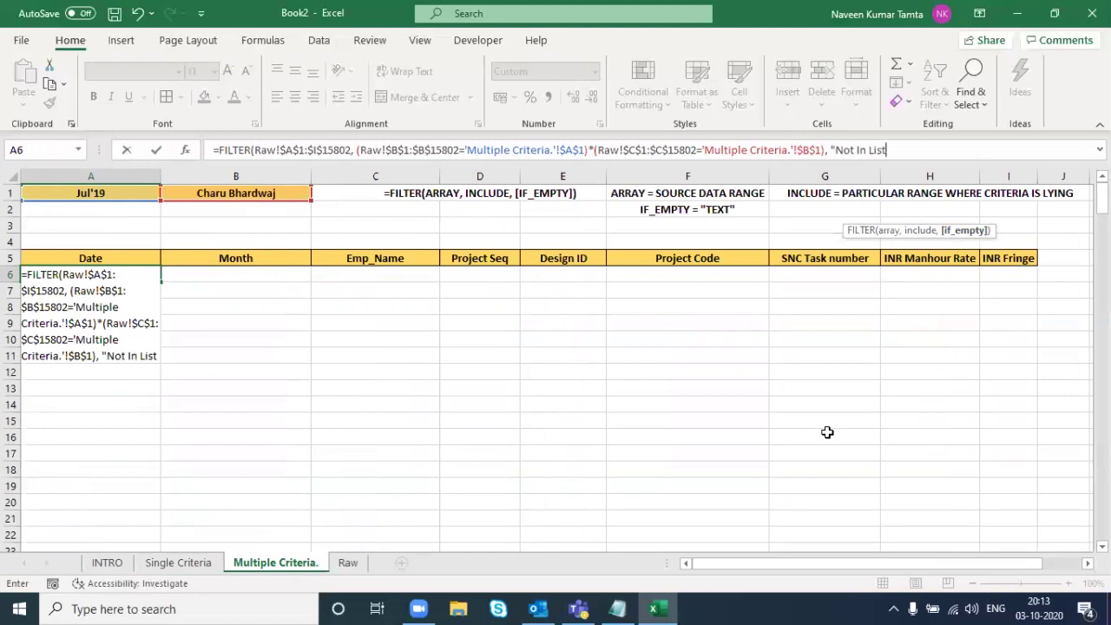
text("))
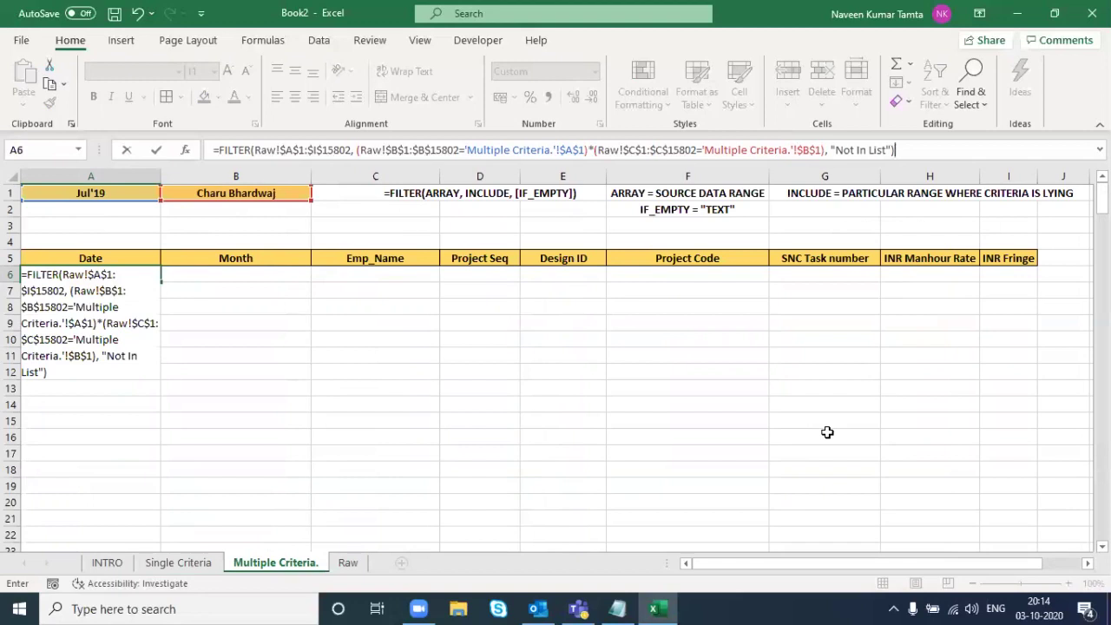
key(Return)
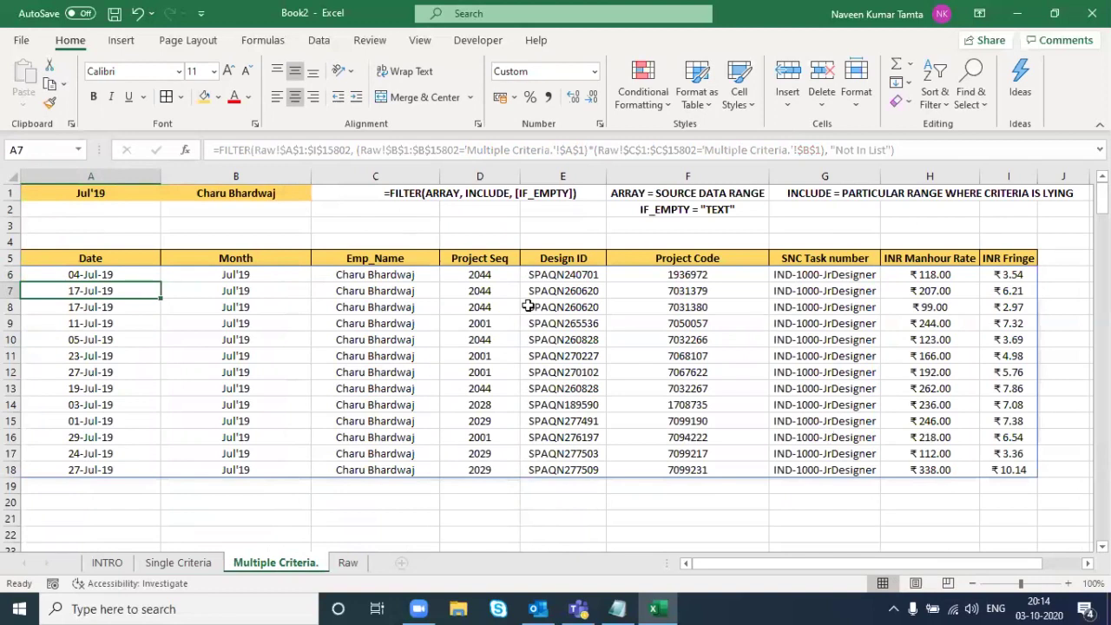
- Change the month criterion in A1 of the Multiple Criteria sheet to Aug'18
click(95, 192)
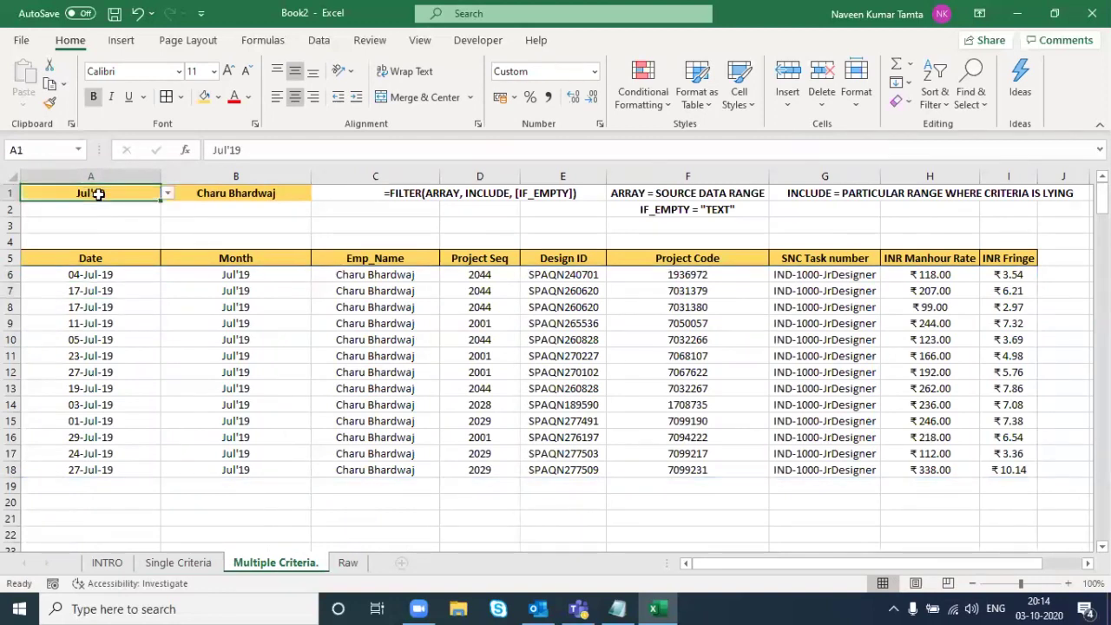
click(169, 196)
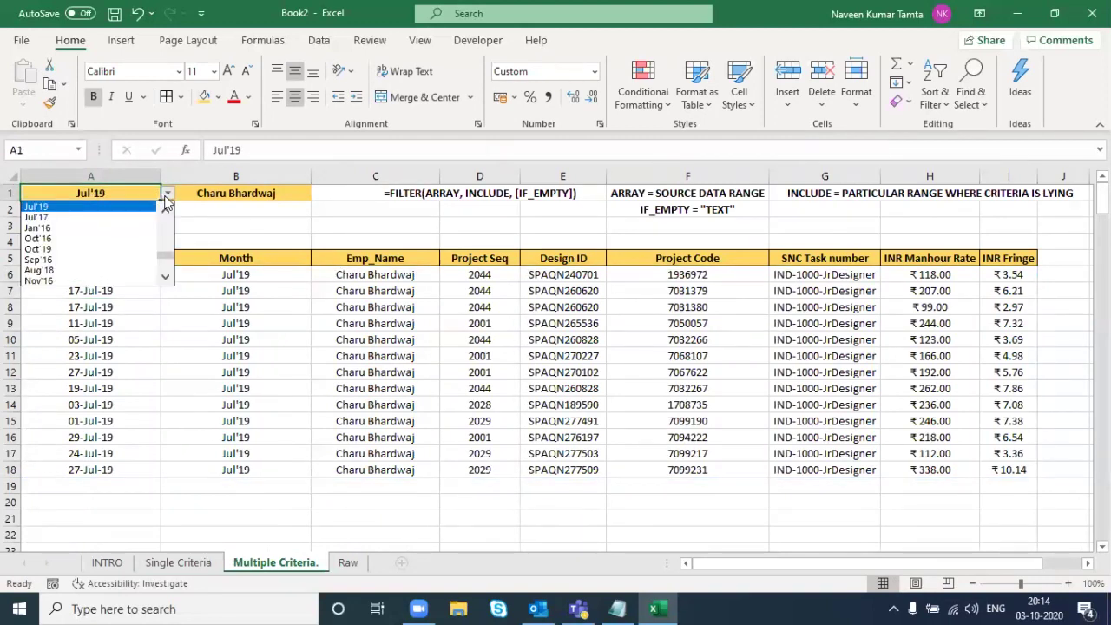
click(50, 274)
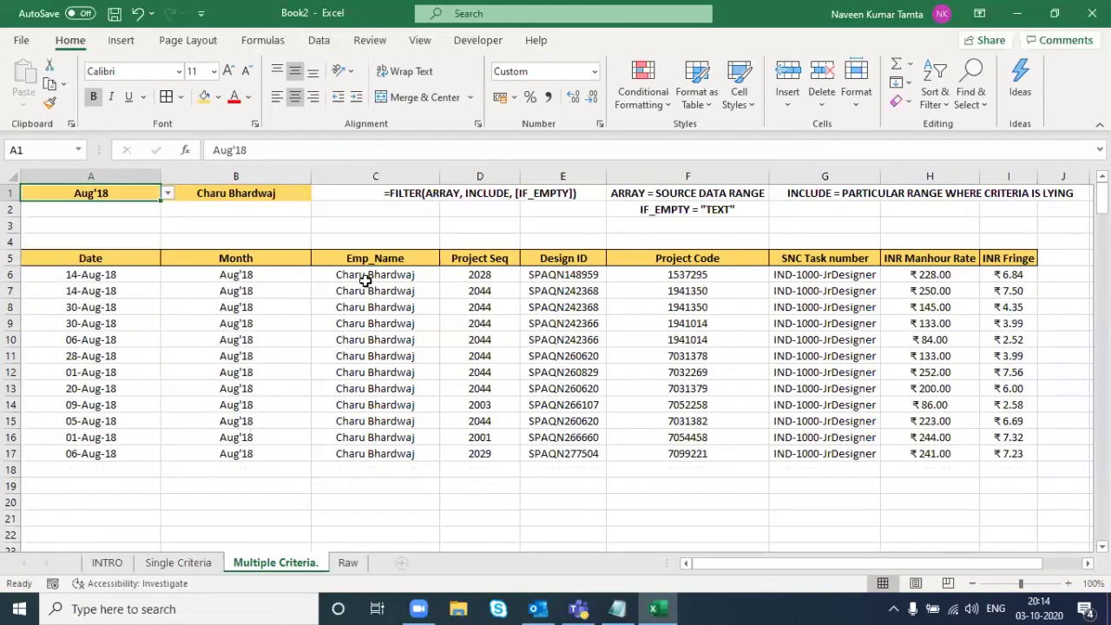
- Change the employee name criterion in B1 to another employee from the validation list
click(290, 195)
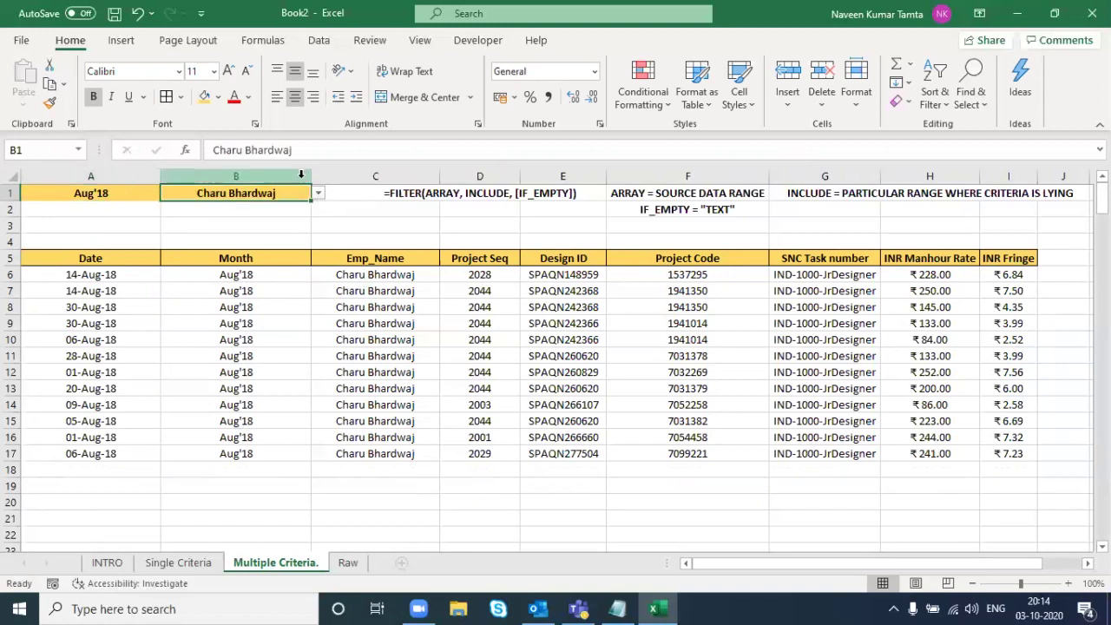
click(318, 193)
drag(320, 264, 327, 177)
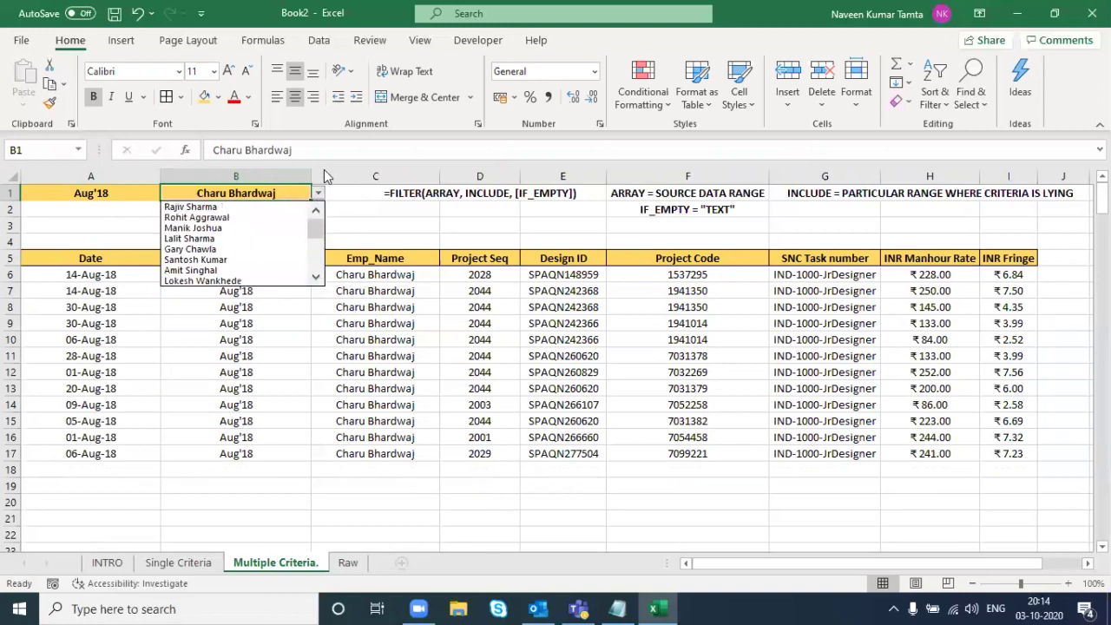
click(201, 236)
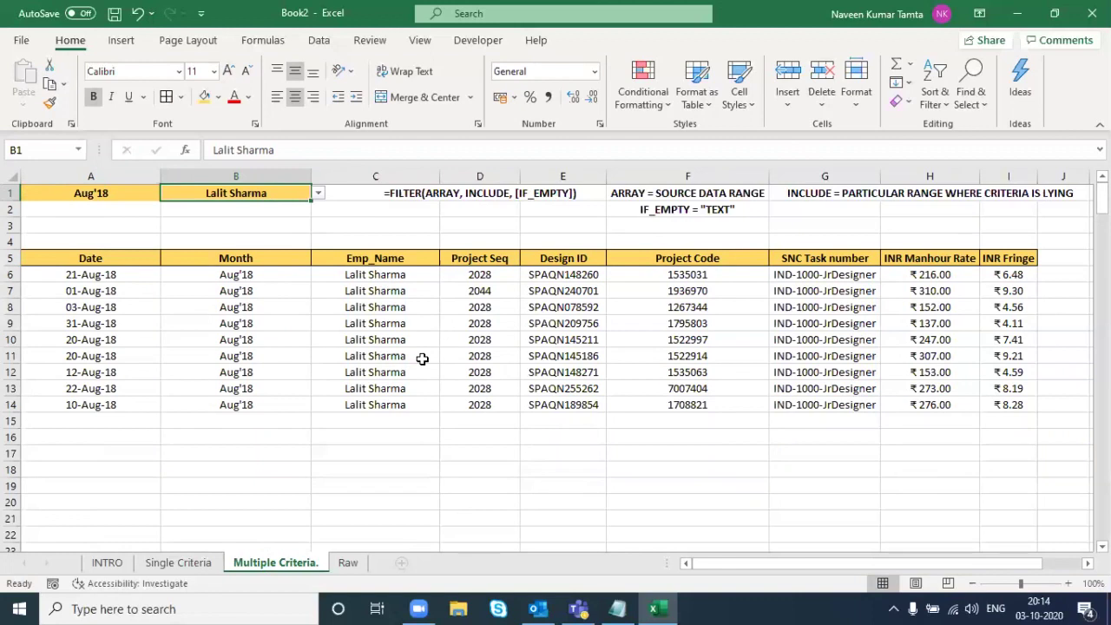
- Apply all borders to the header row and the filtered records in A5:I14
key(Left)
key(Down)
key(Down)
key(Down)
key(Down)
key(ctrl+shift+Right)
key(ctrl+shift+Down)
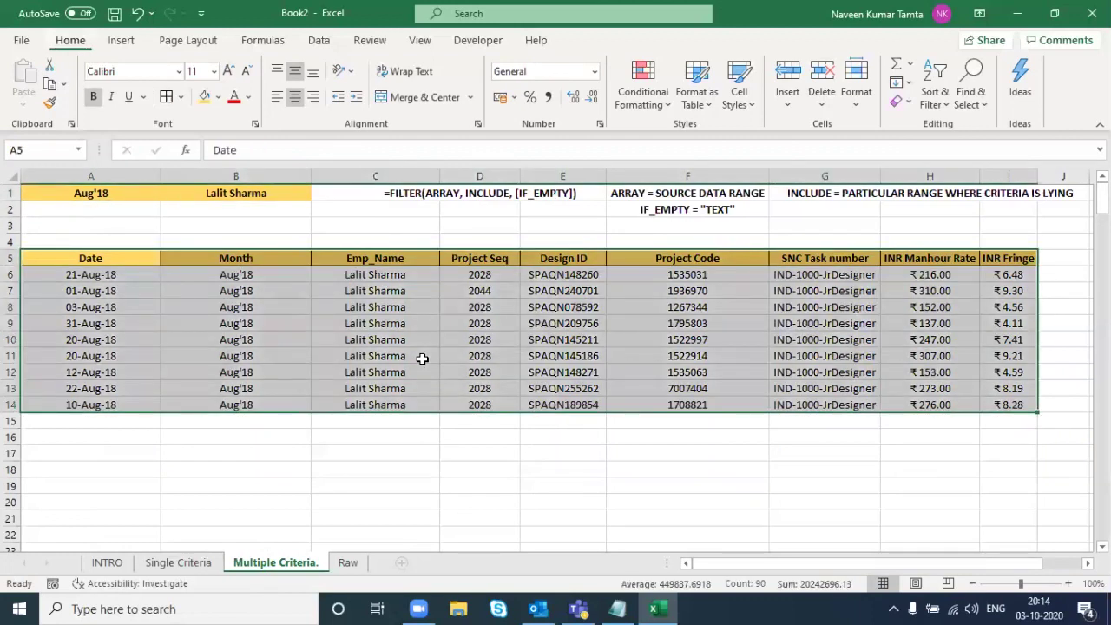
key(Up)
key(Down)
key(ctrl+Up)
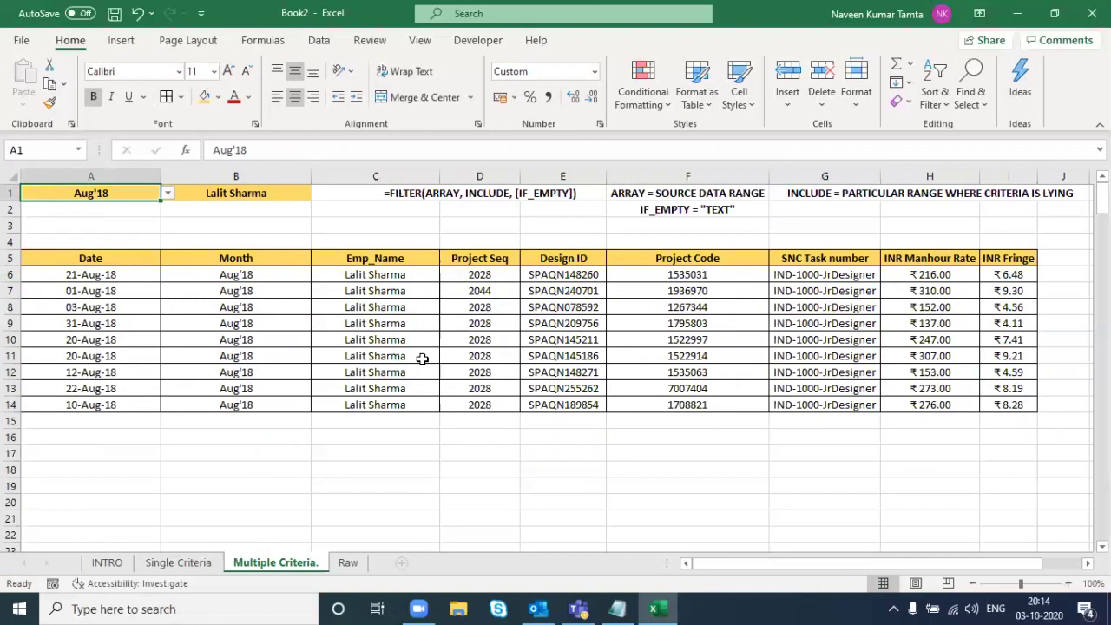
- Apply all borders to the month and employee name criteria cells A1:B1 and return to the Date header in A5
key(shift+Right)
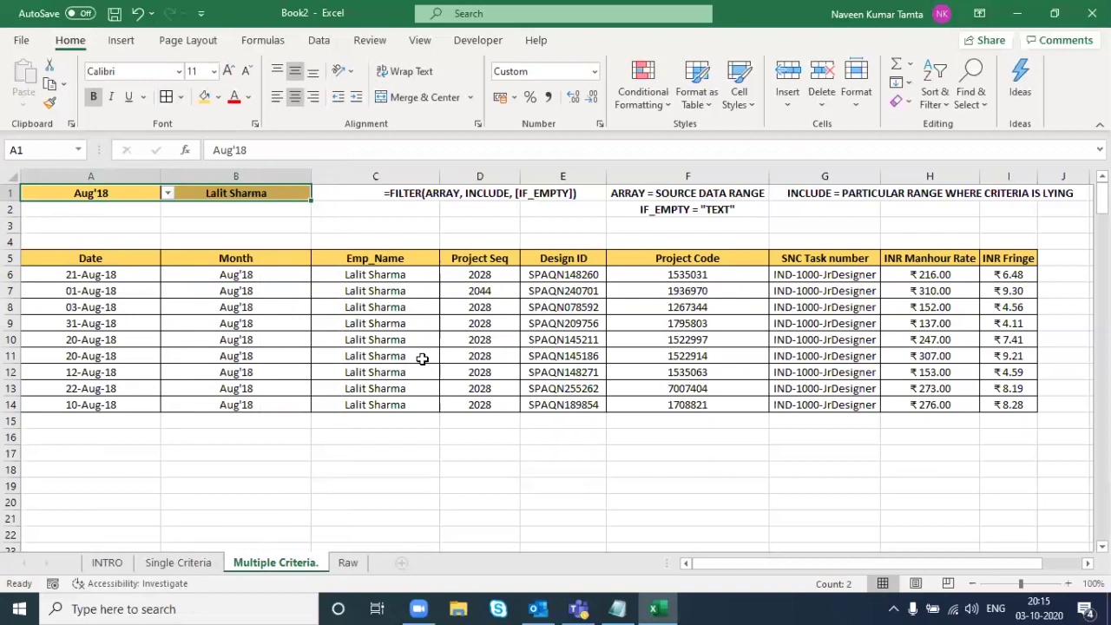
key(Down)
key(Down)
key(Down)
key(Down)
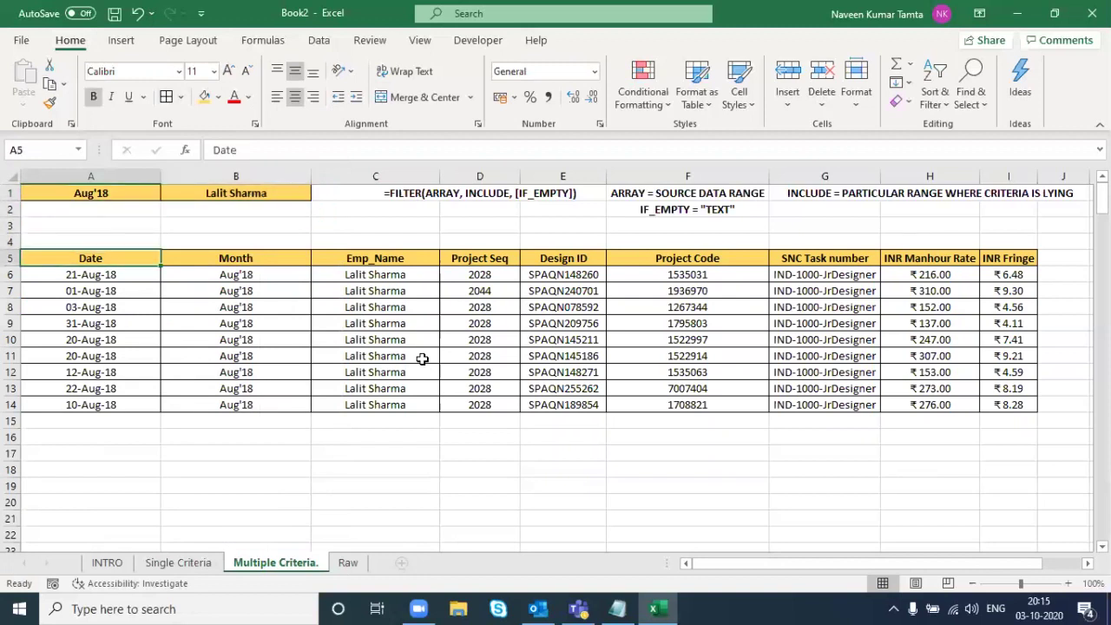